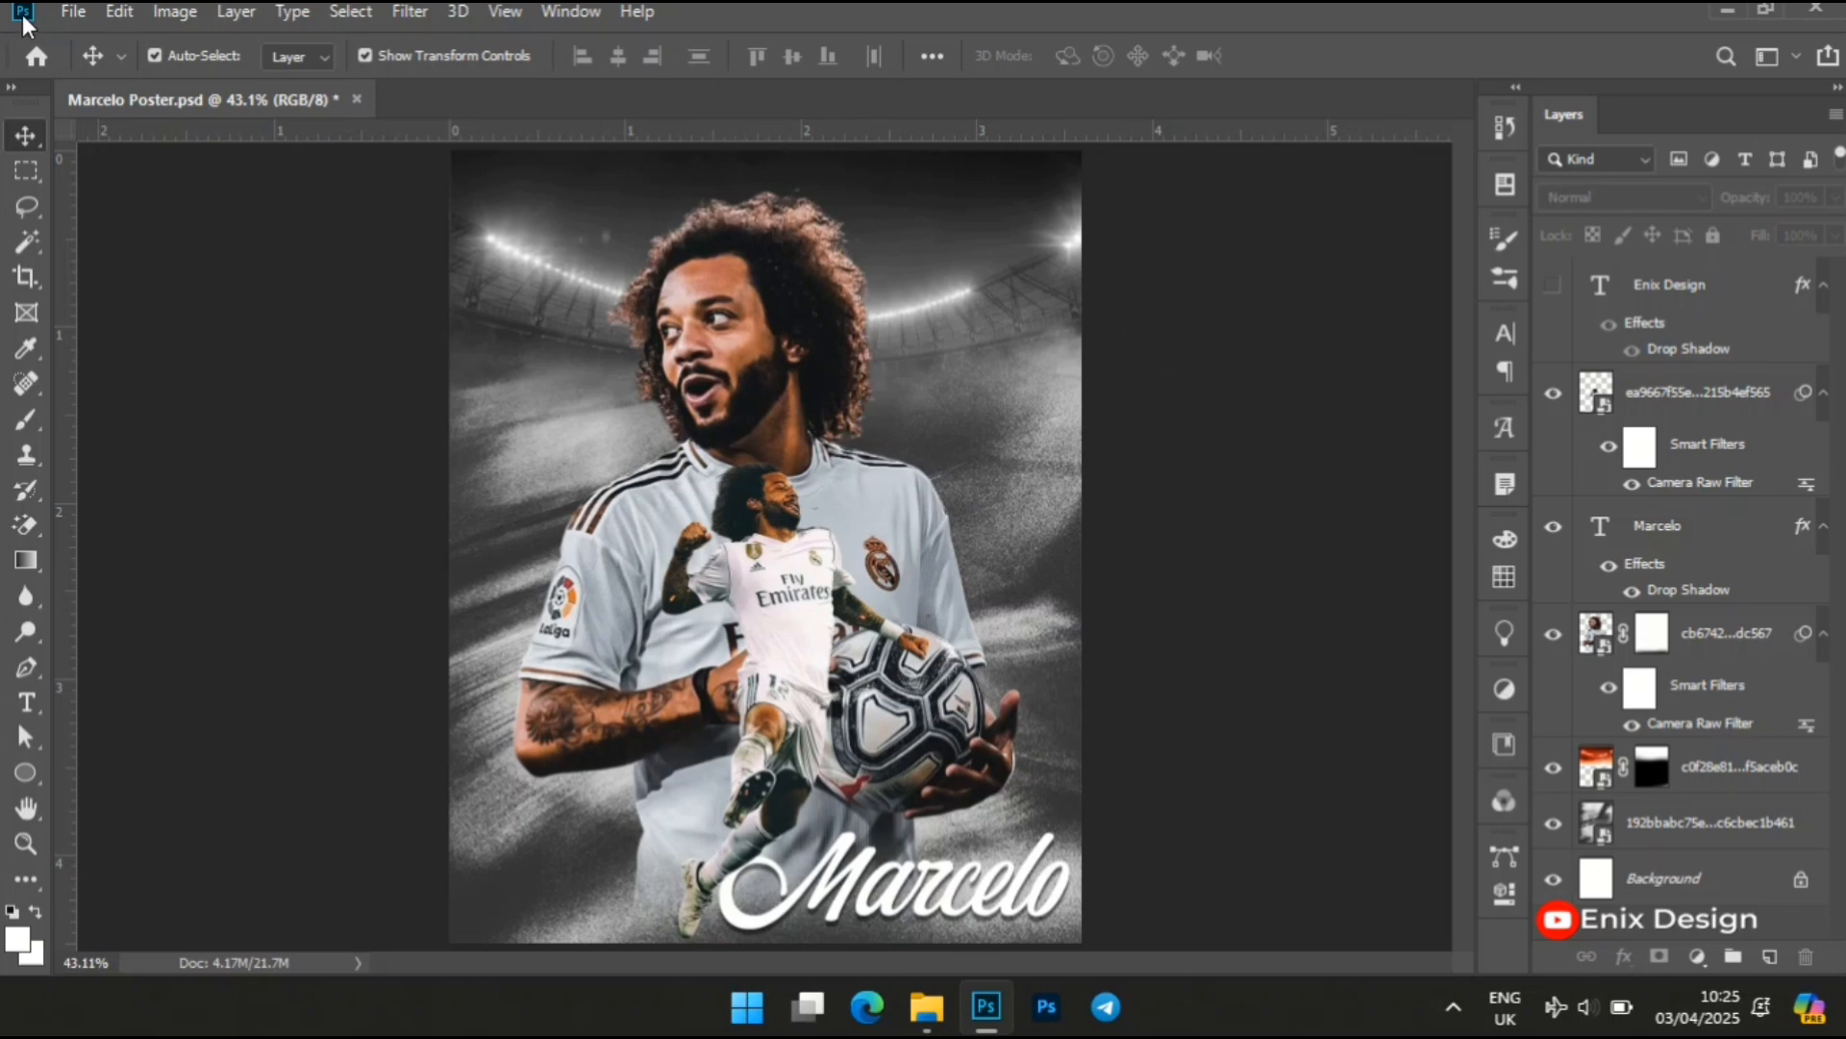
Create a new blank document 1080 pixels wide and 1350 pixels high
left_click(70, 13)
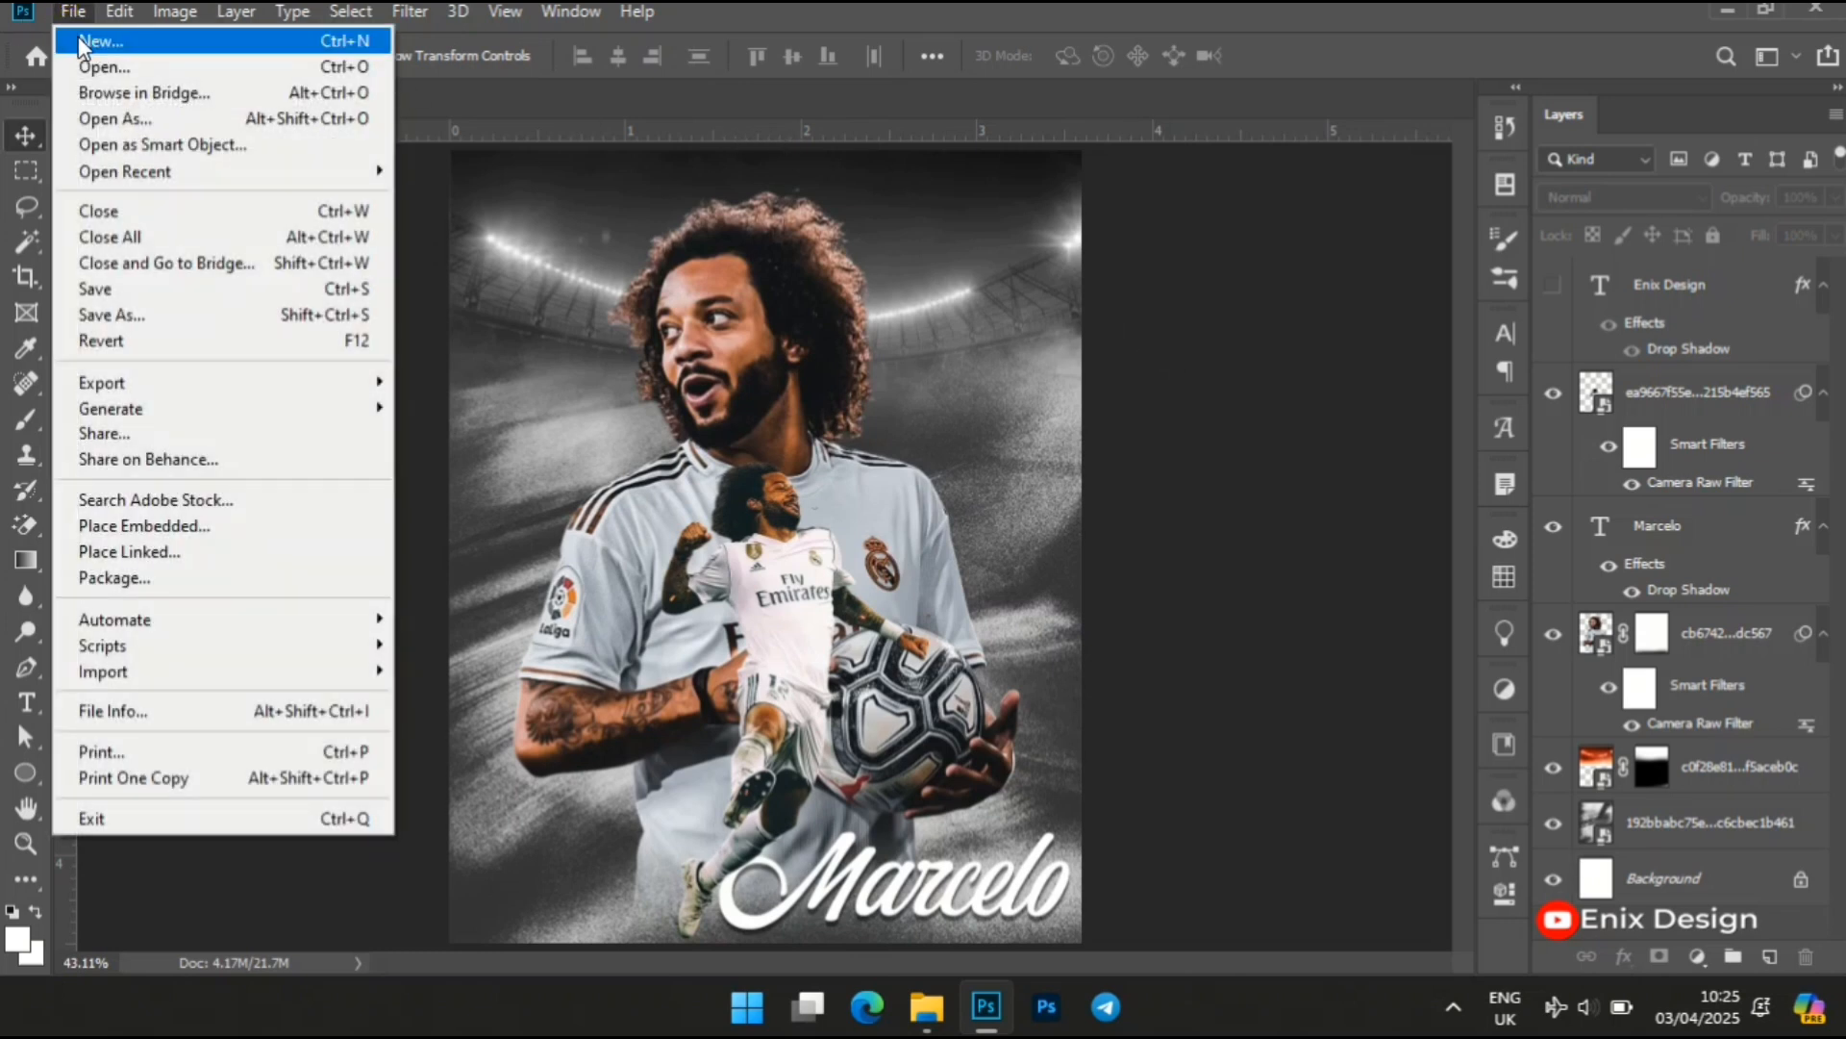
left_click(78, 40)
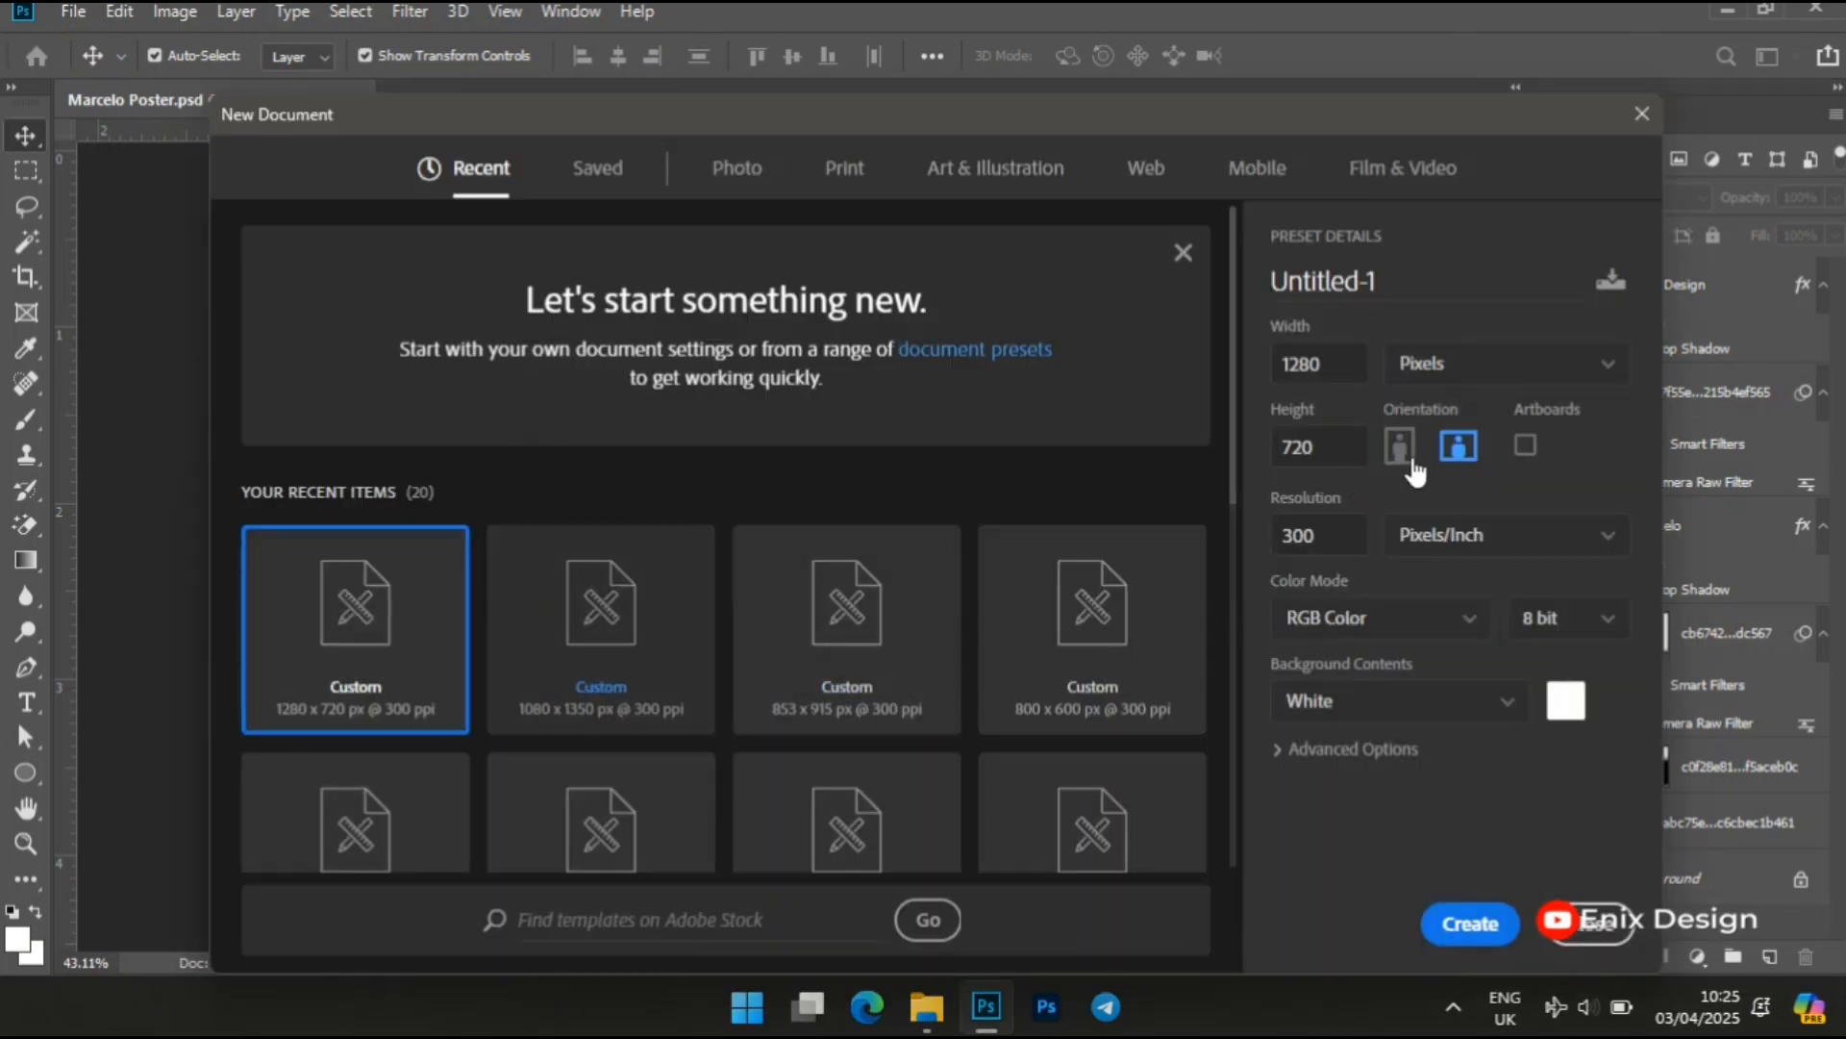
double_click(1330, 362)
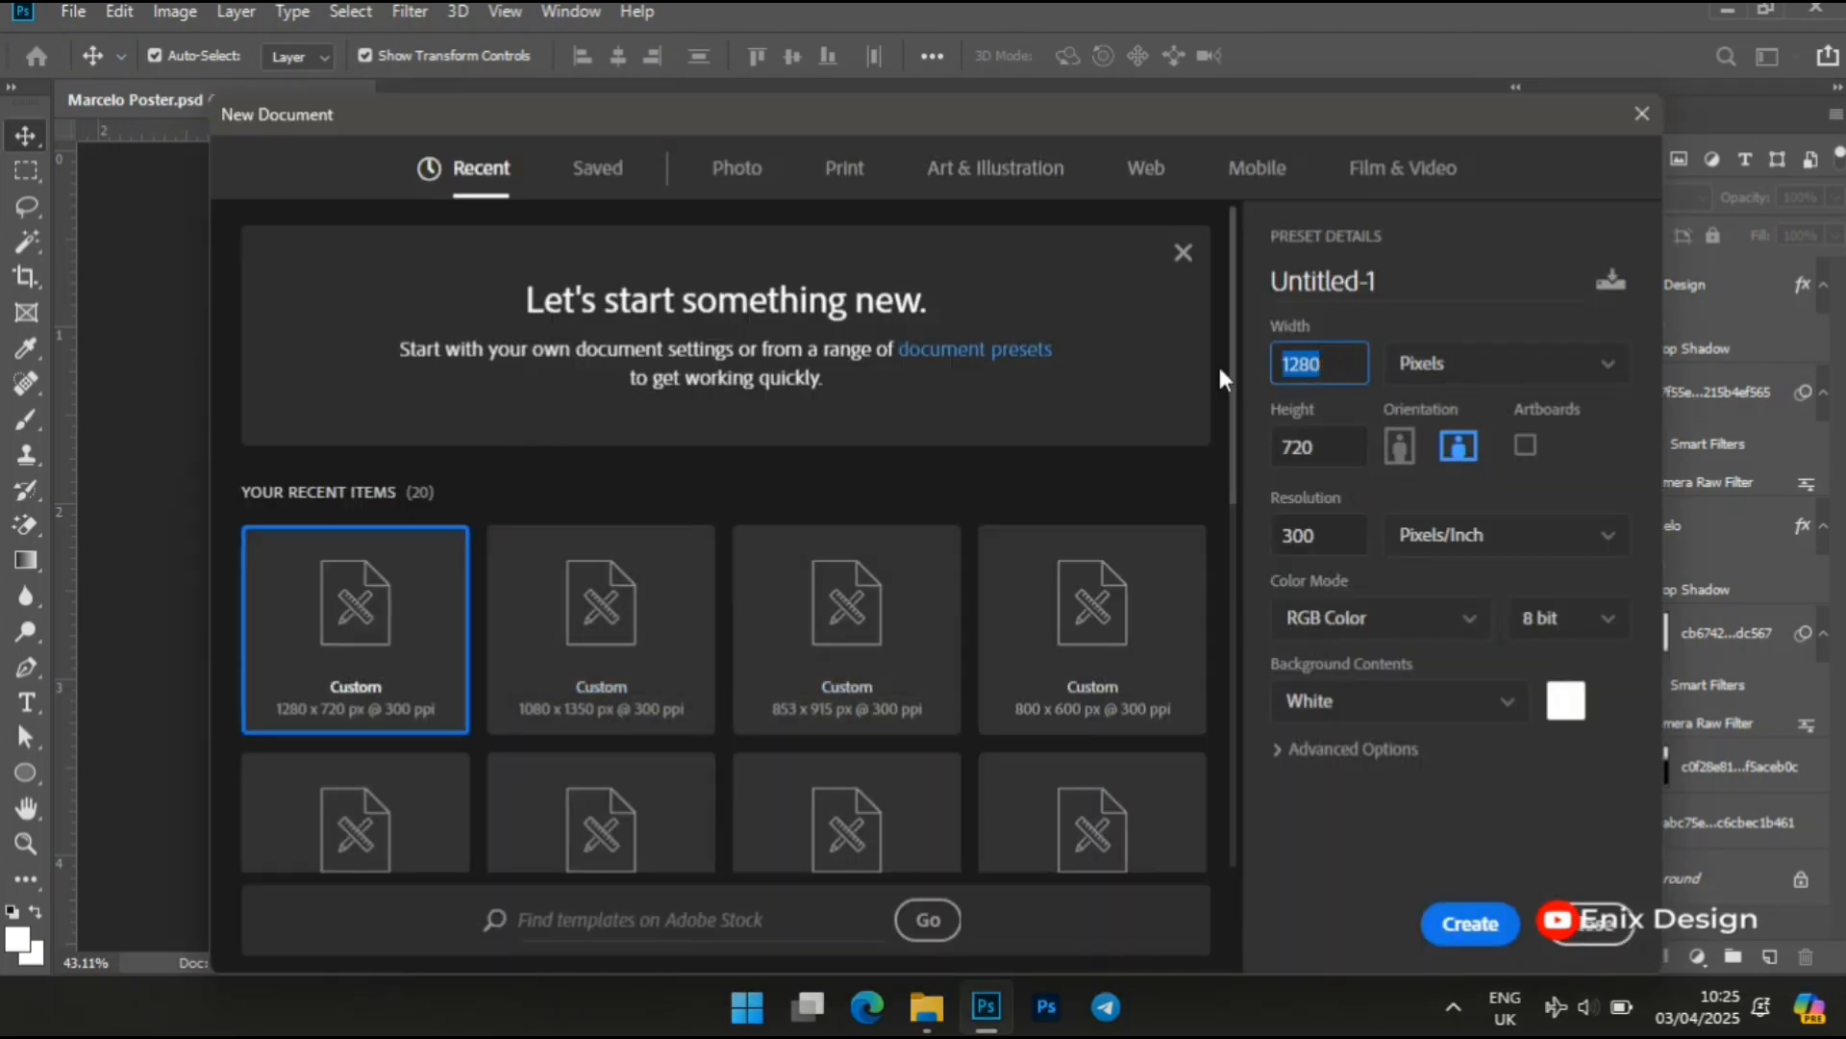
type("1080")
double_click(1339, 453)
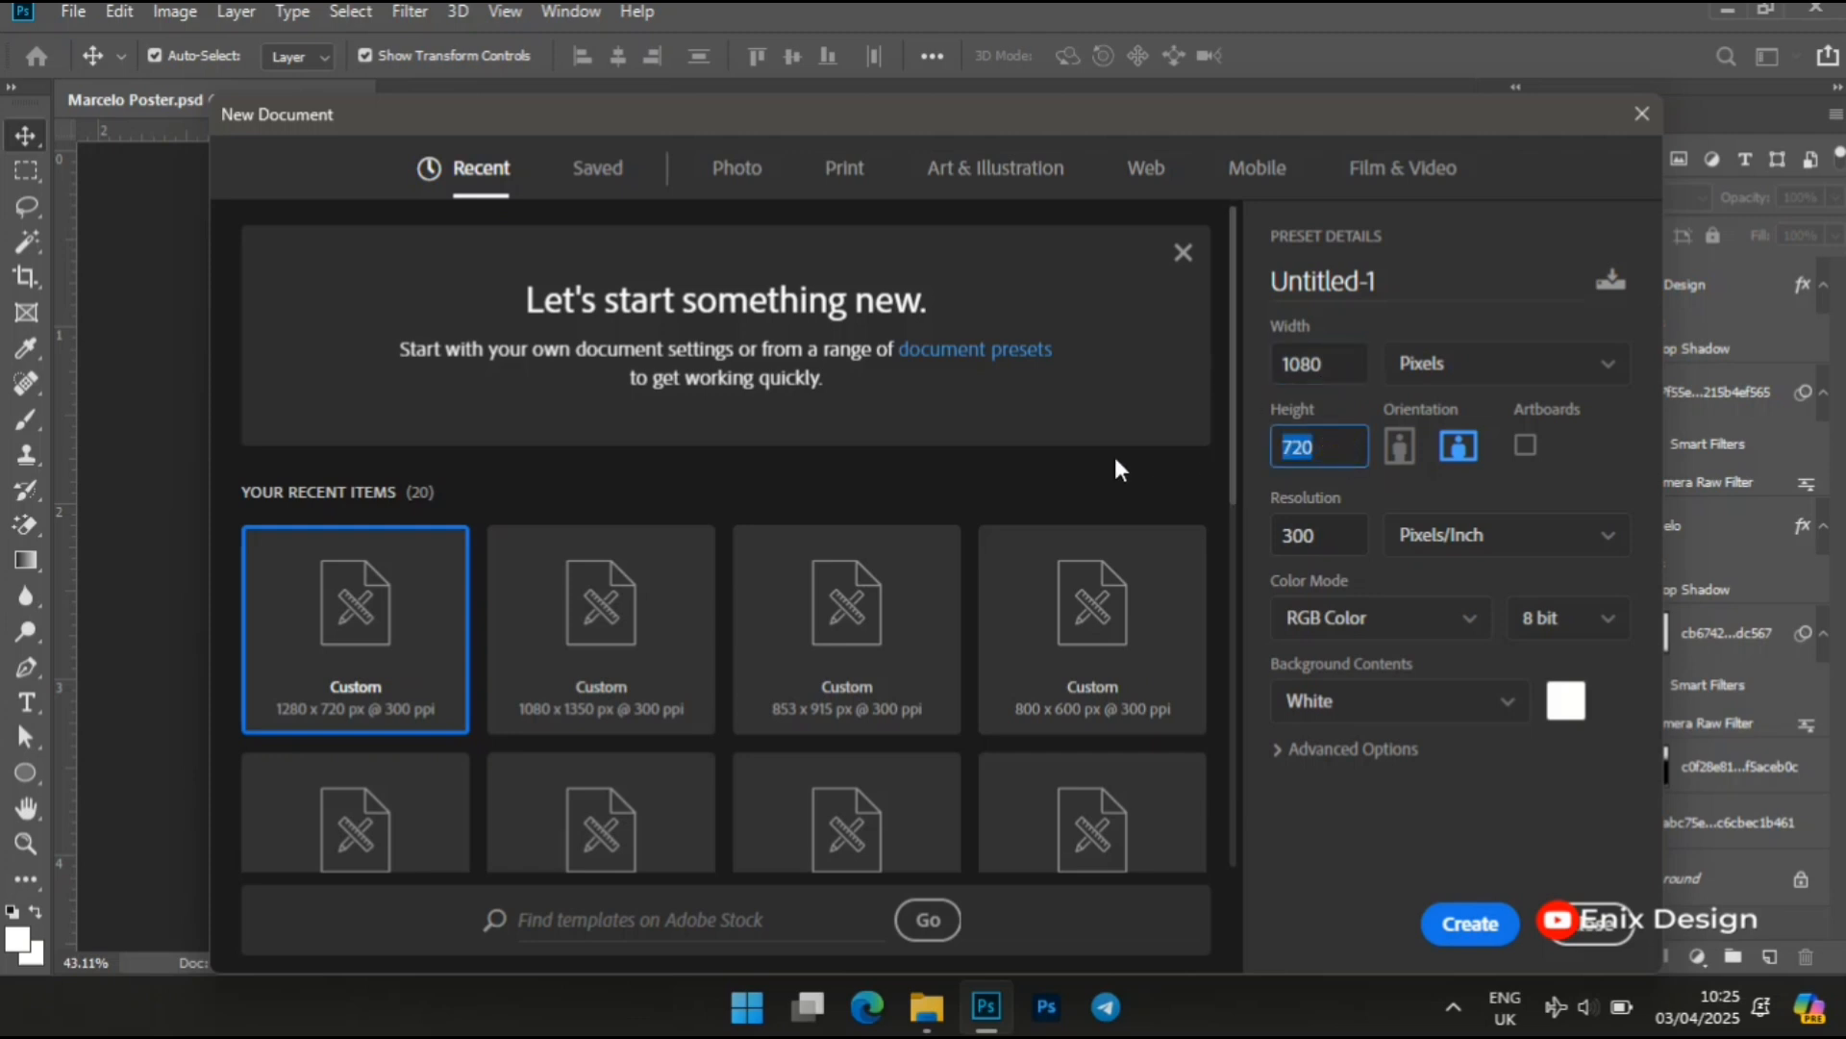
type("1350")
left_click(1469, 924)
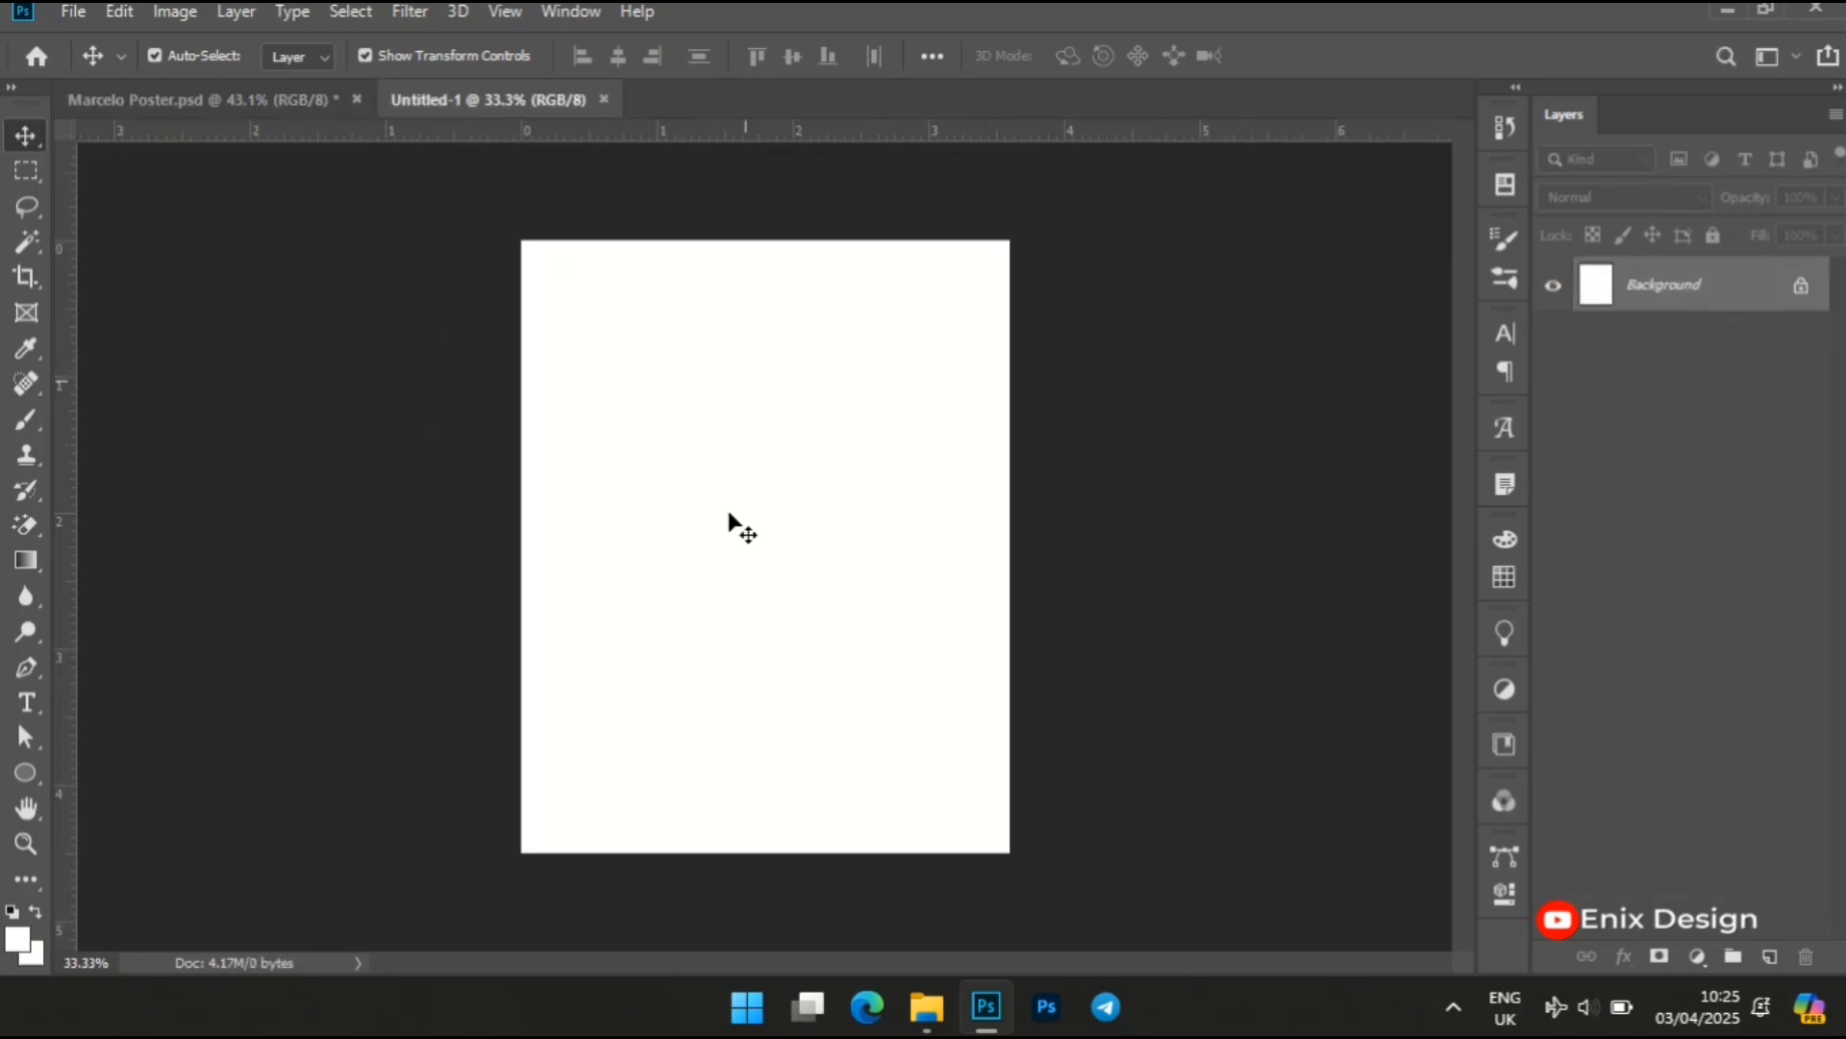
Reset the foreground and background colours to the default black and white
key("z")
right_click(730, 513)
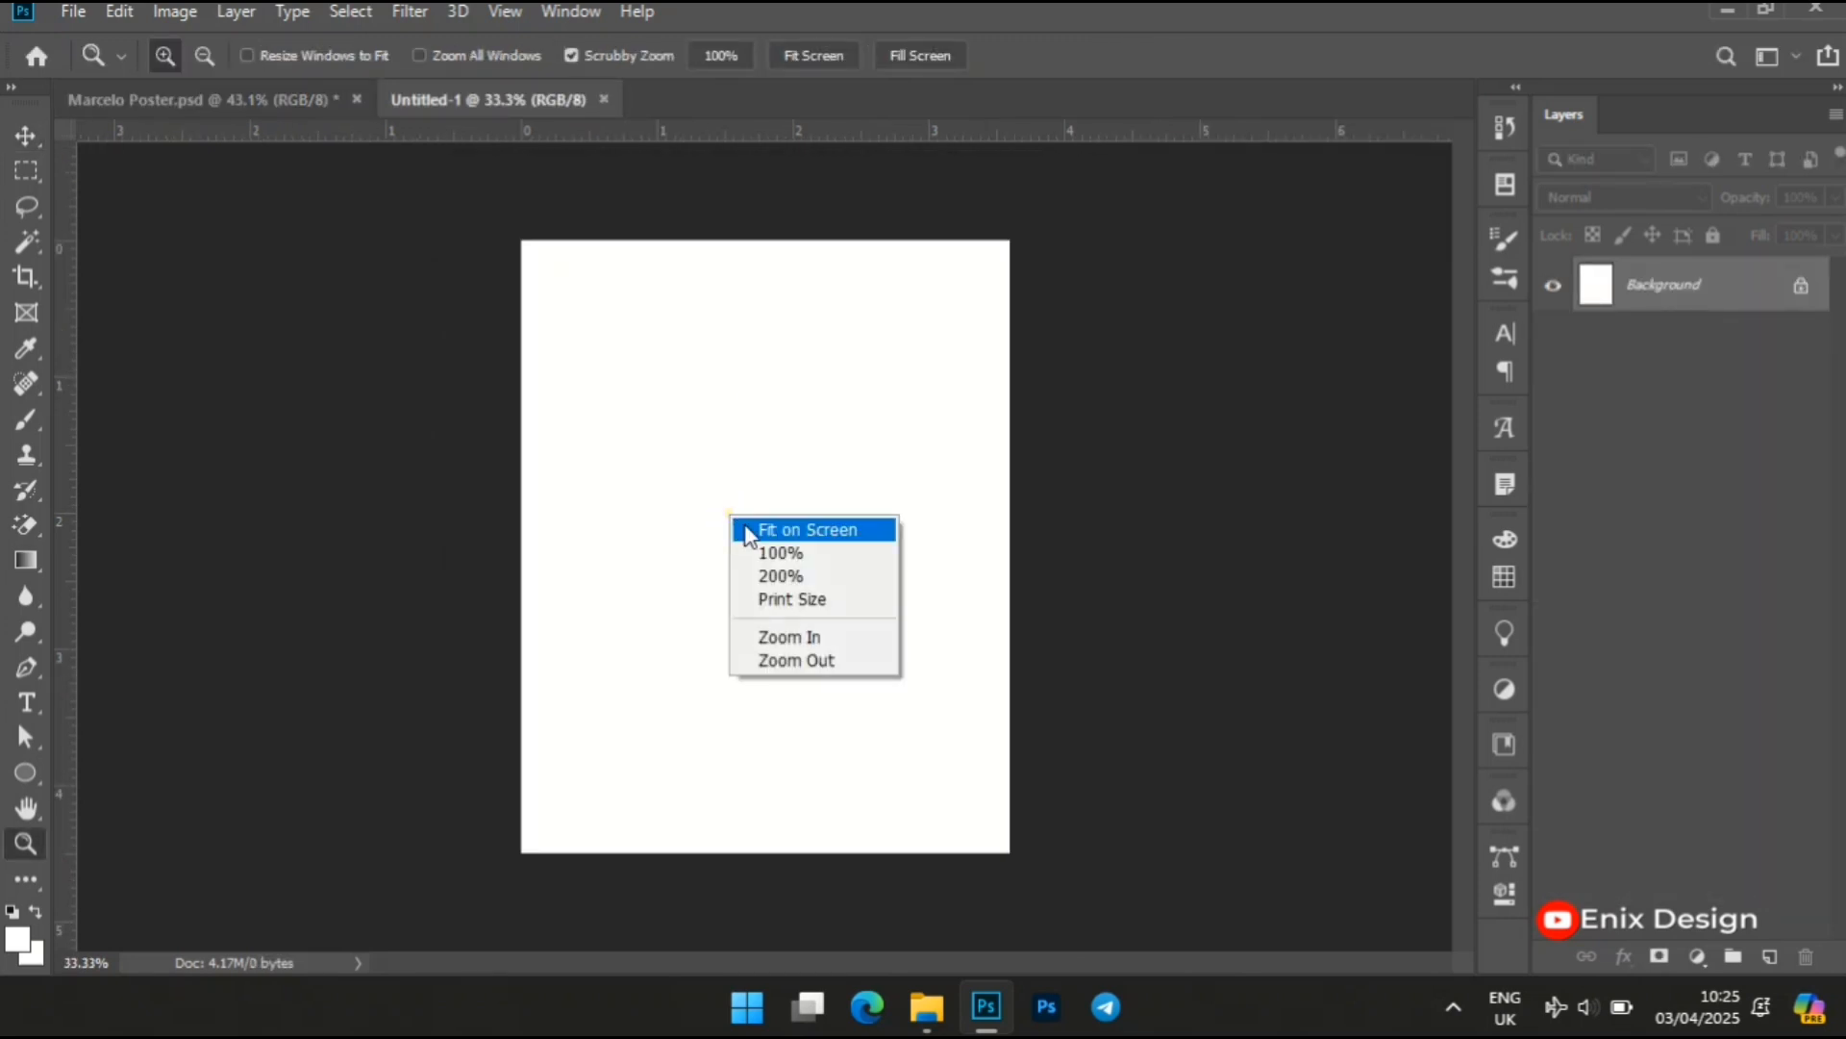
left_click(769, 531)
left_click_drag(855, 745, 833, 734)
key("v")
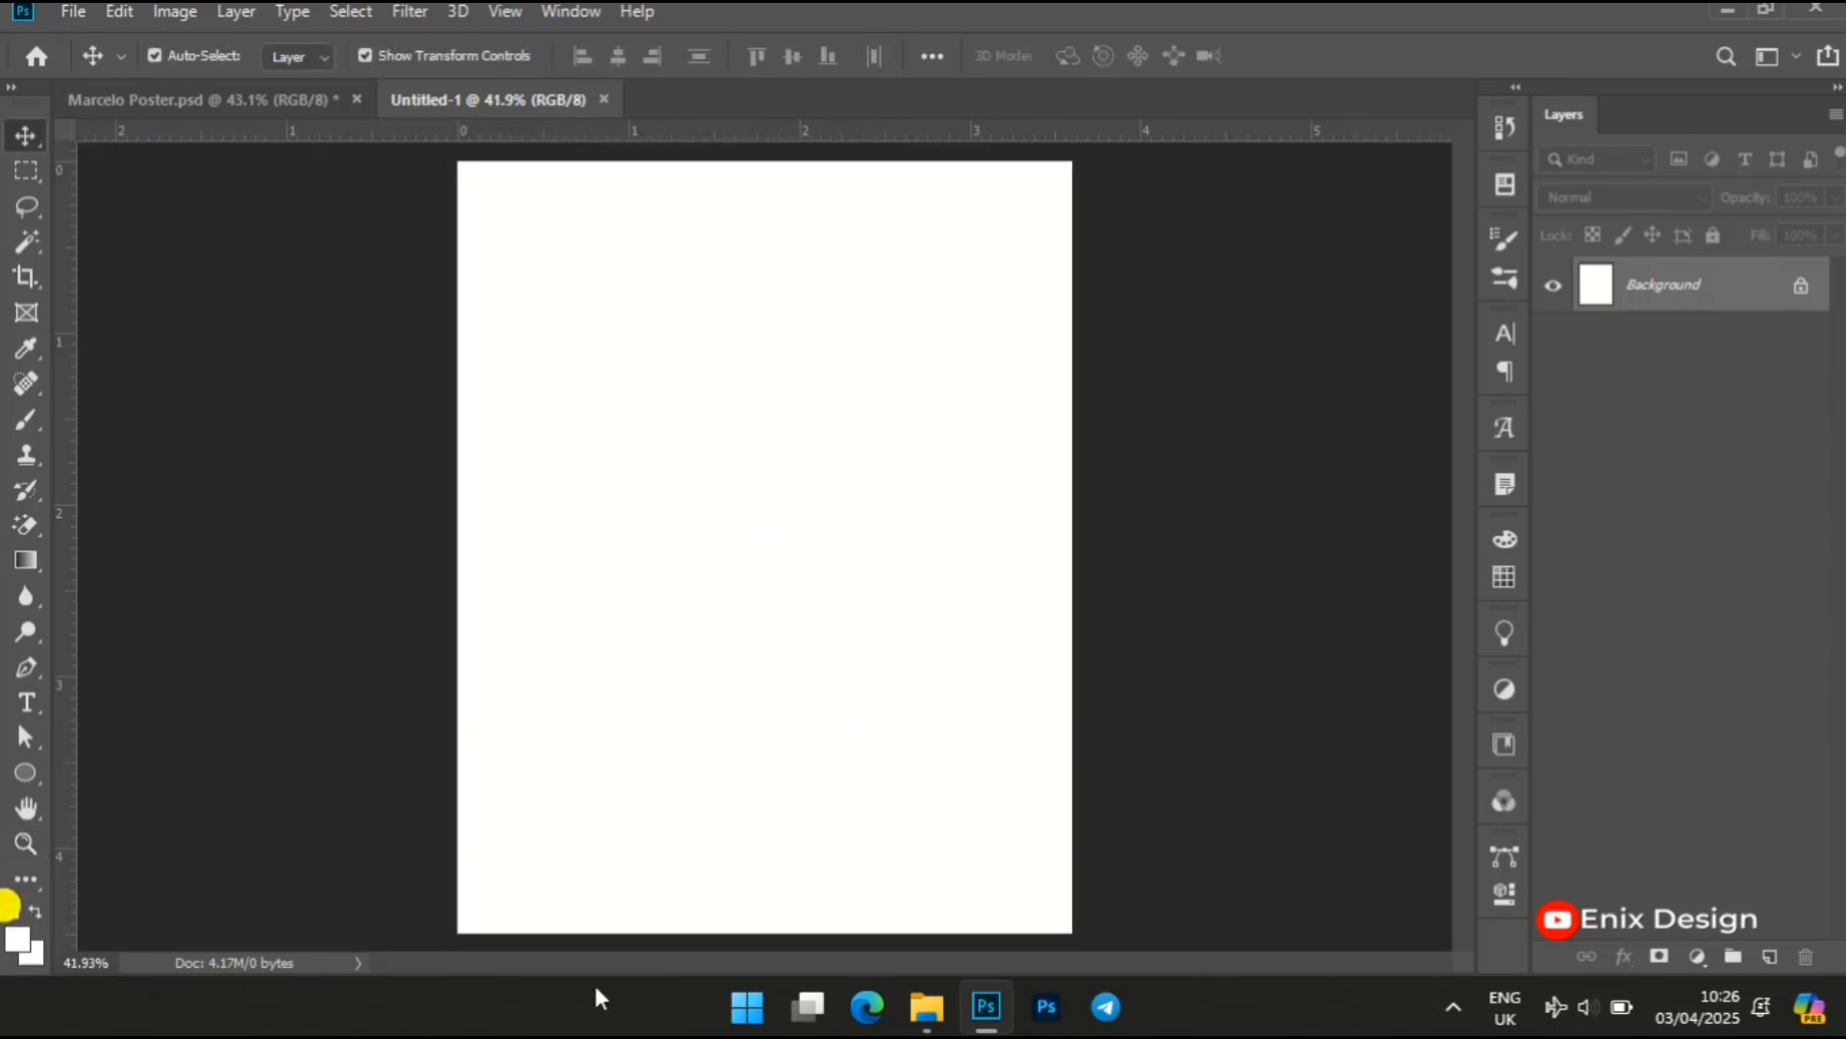
left_click(10, 912)
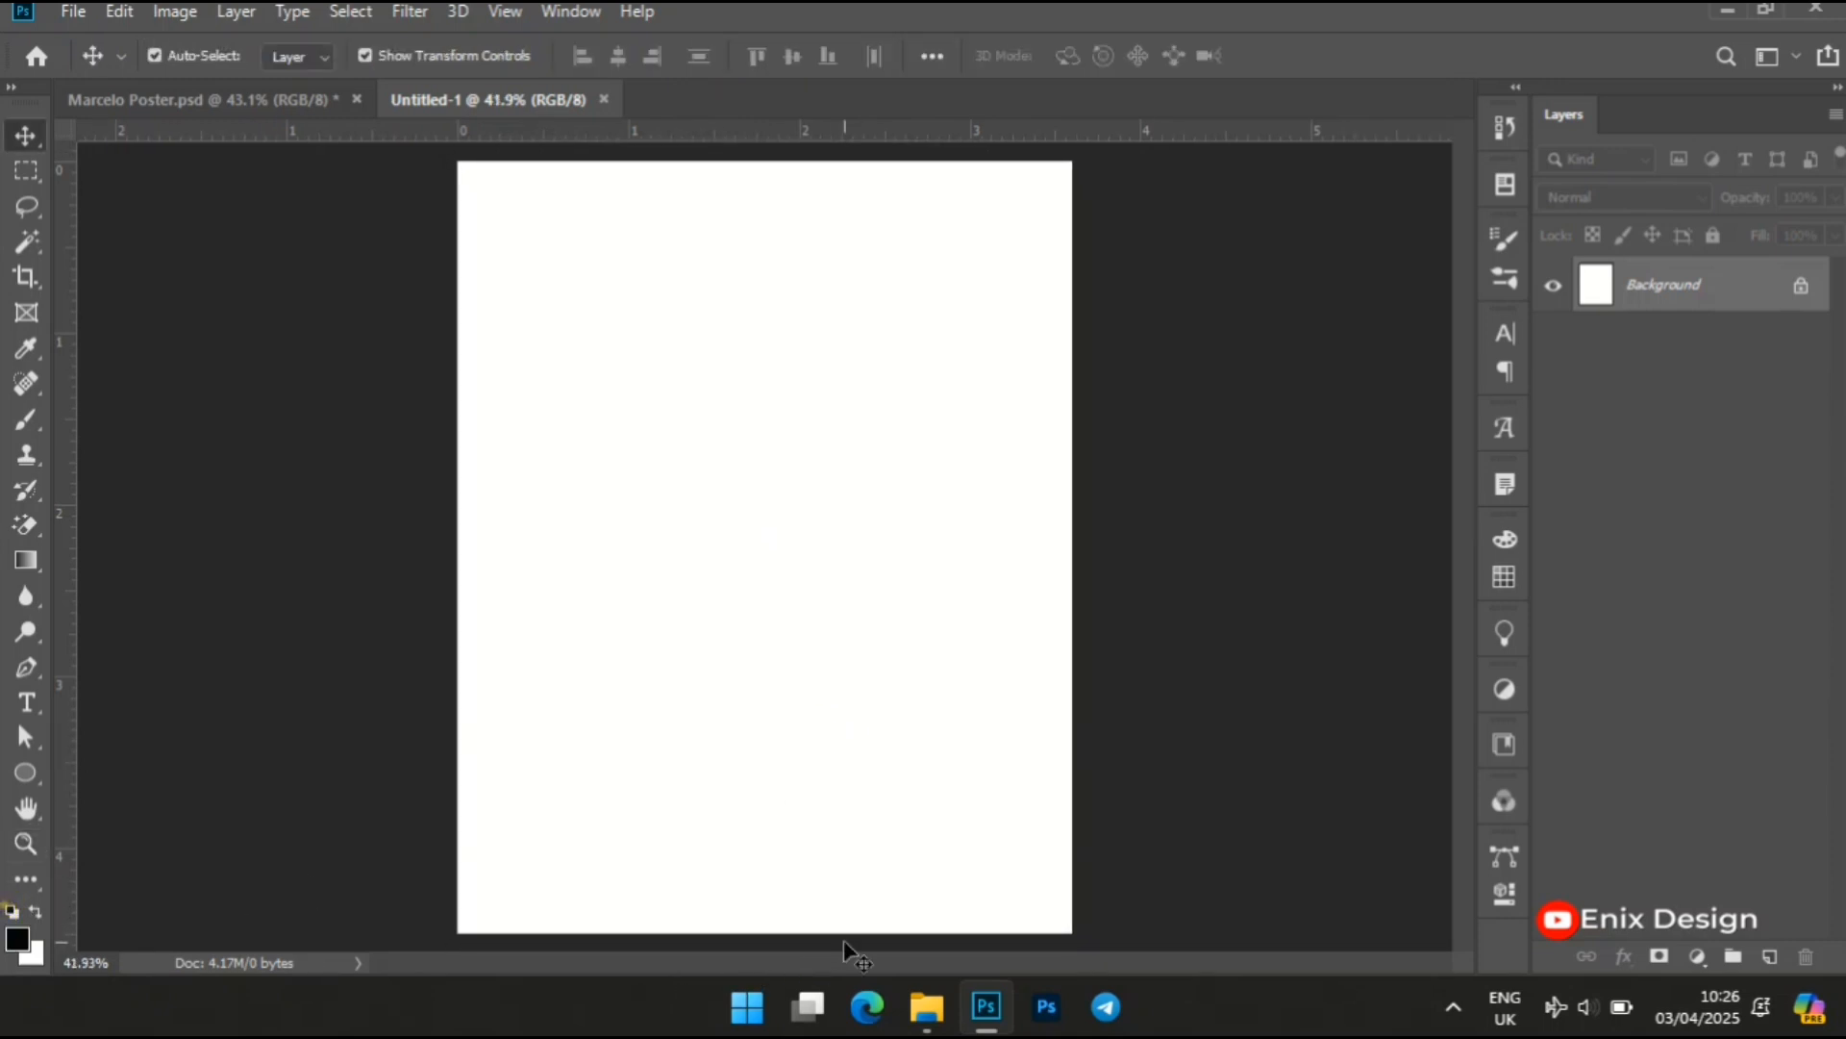
Place the grey brushed-texture JPG from New folder (4) into the blank document so it covers the canvas
left_click(920, 1021)
left_click(350, 300)
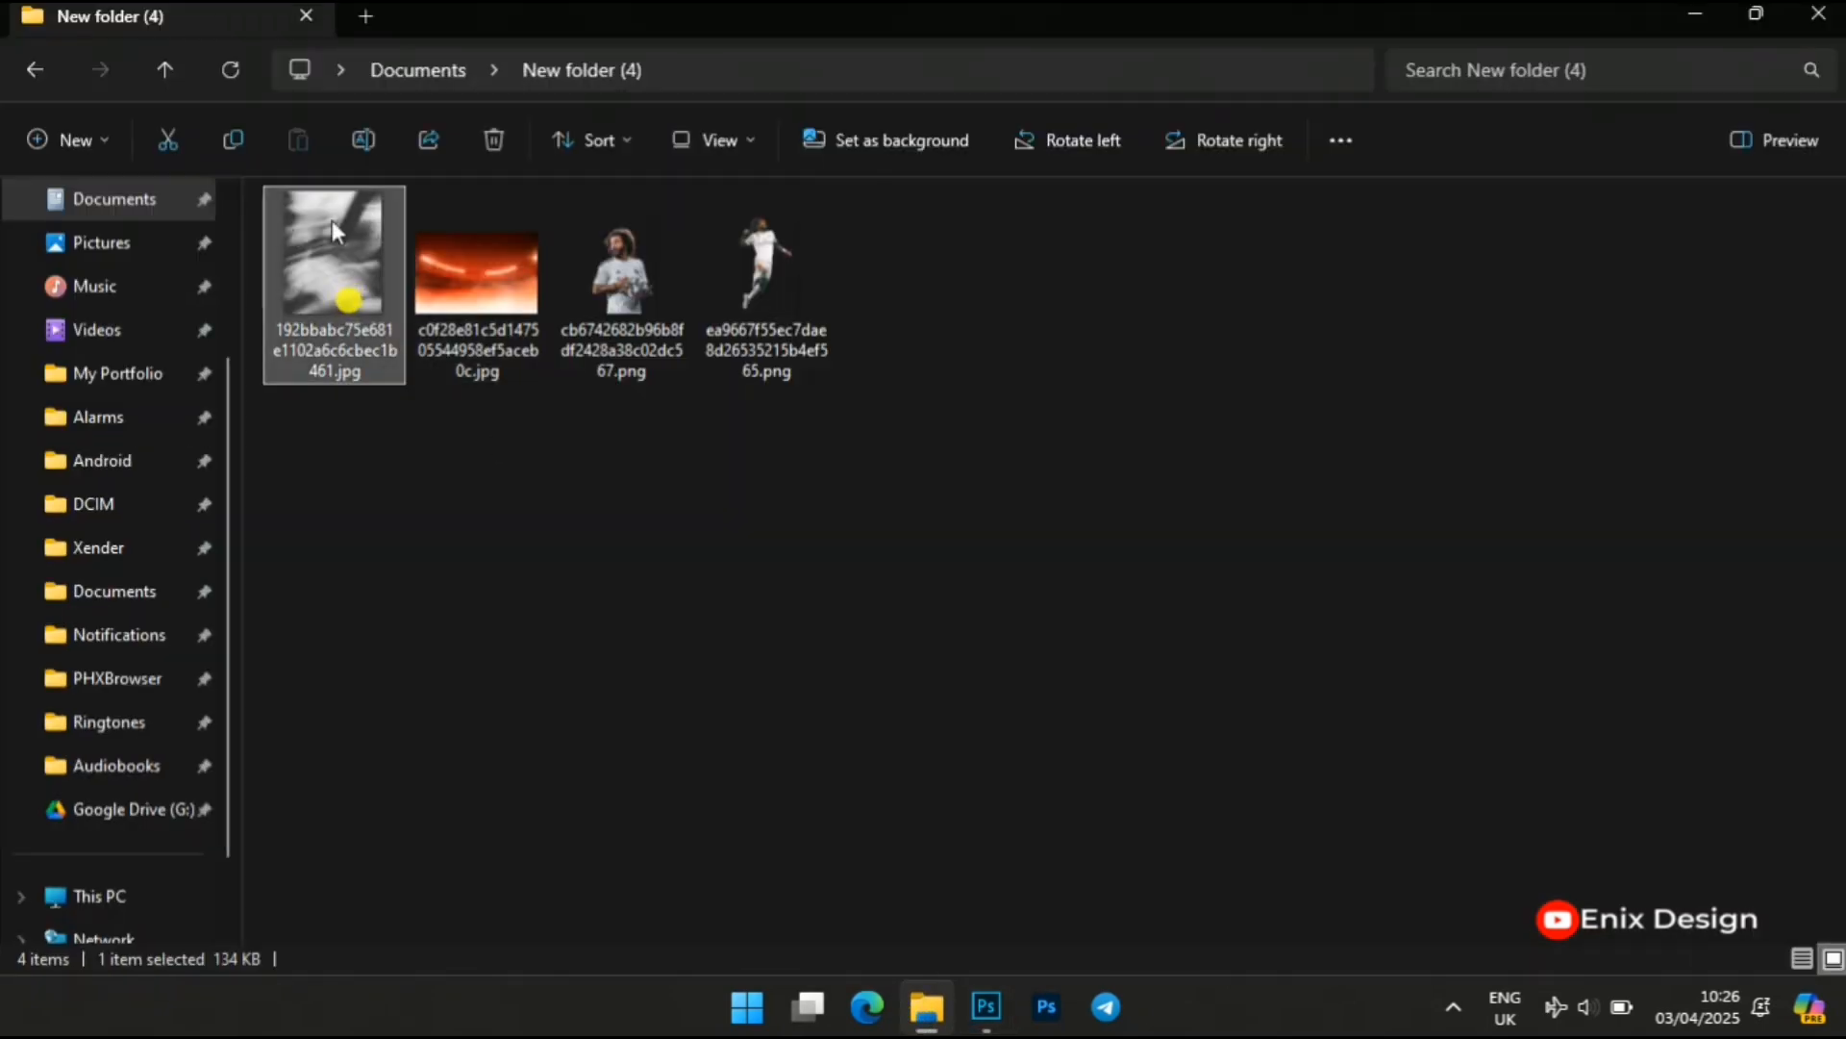
left_click_drag(337, 234, 792, 638)
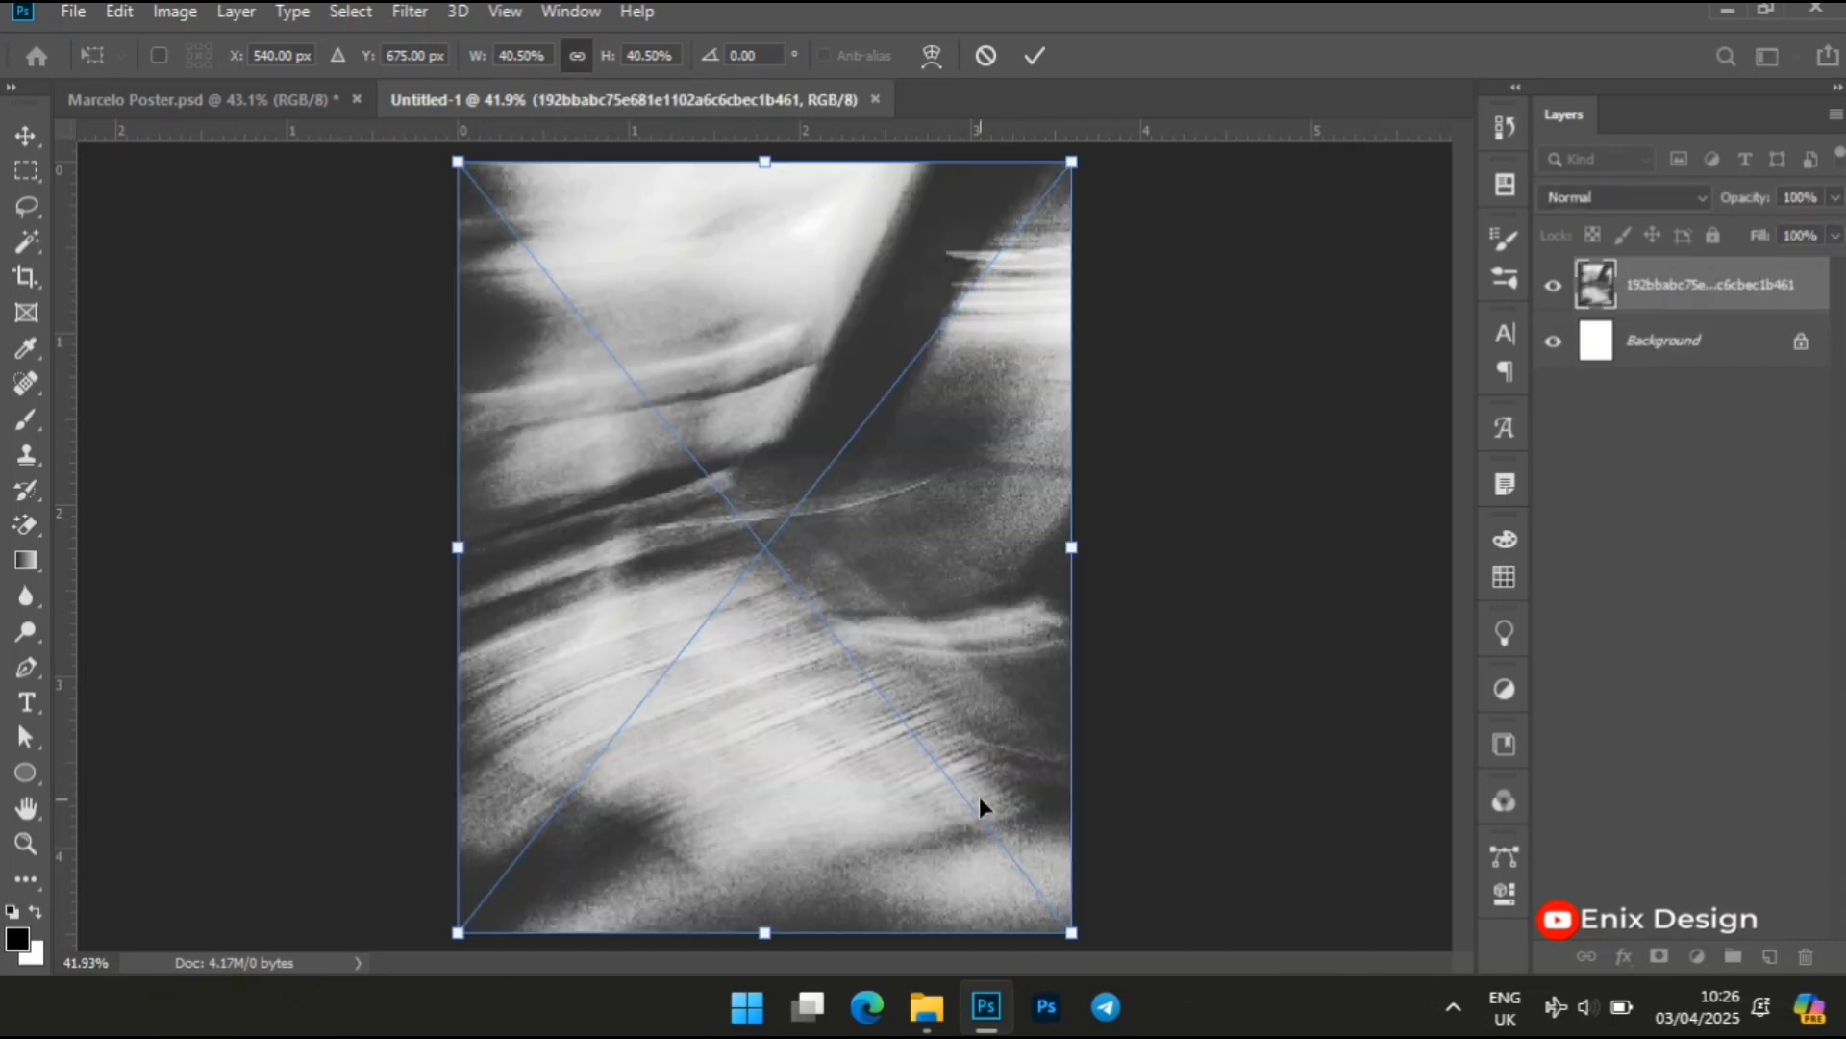
Place the red stadium JPG from New folder (4) above the texture and move it up to Y about 255 px
left_click(929, 1009)
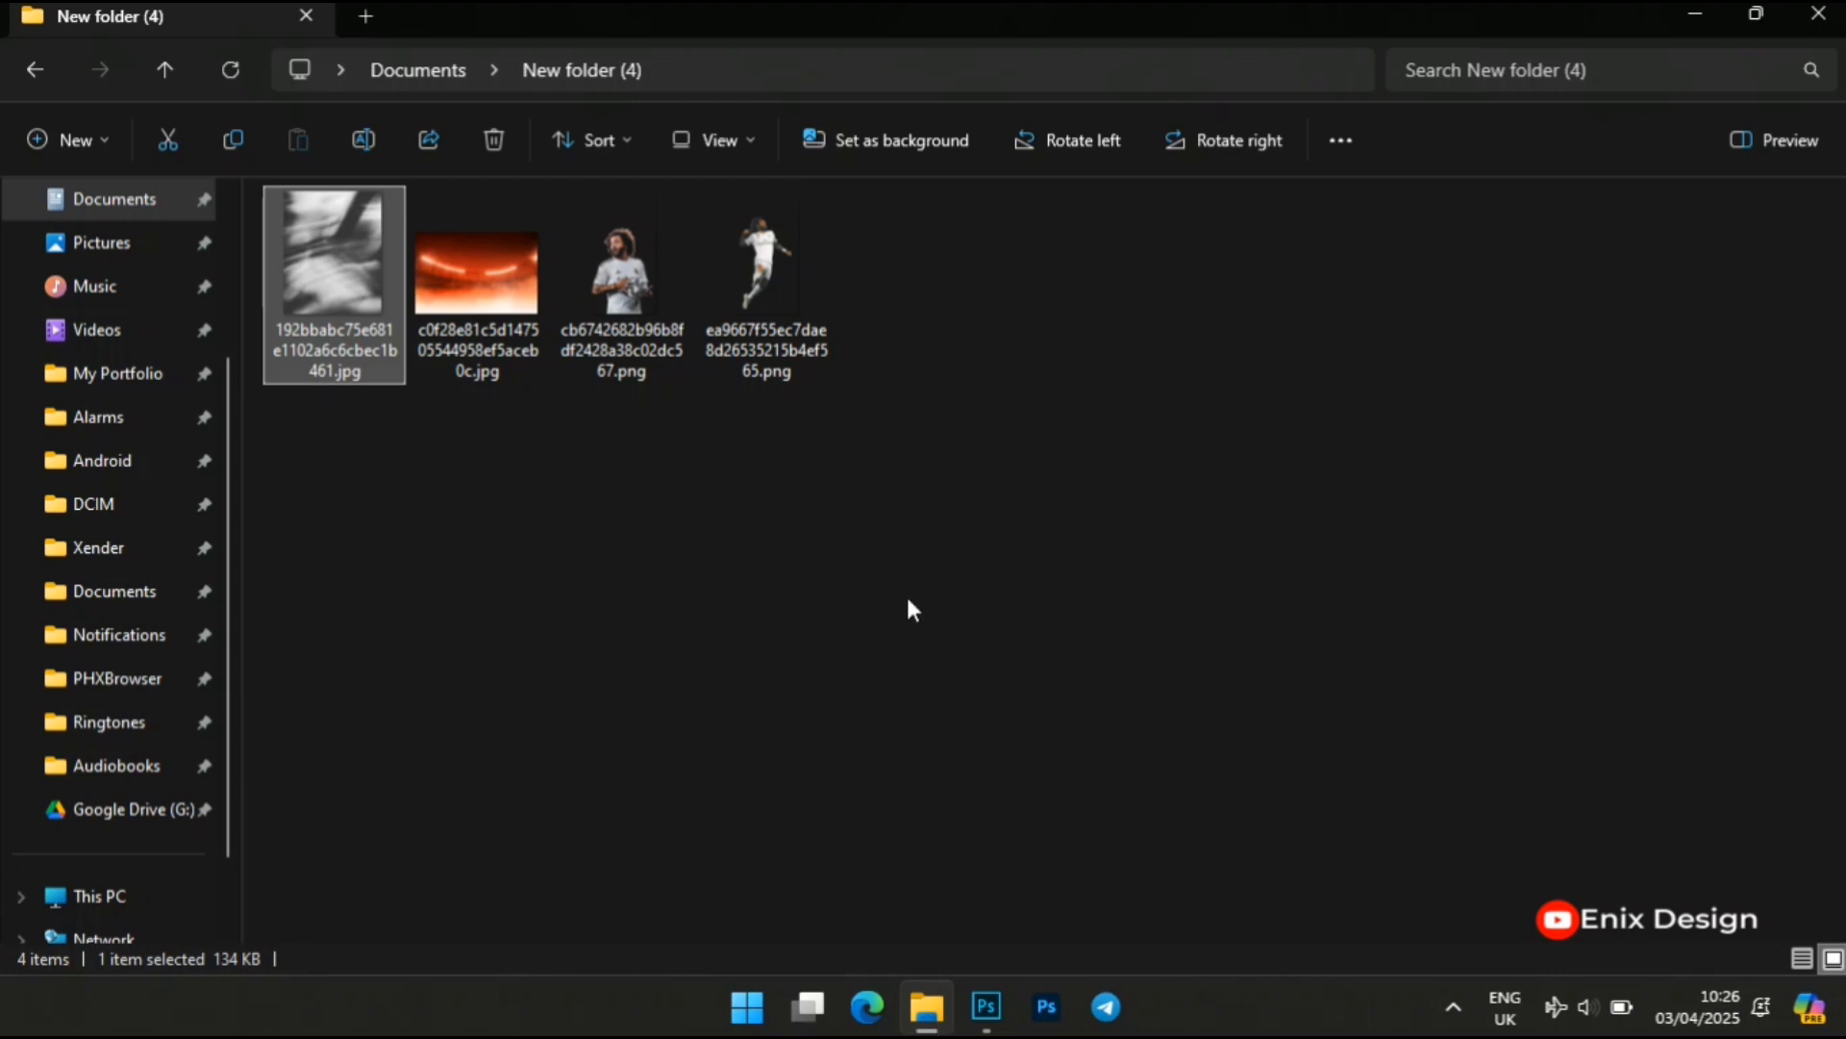
left_click_drag(467, 289, 953, 889)
left_click_drag(478, 290, 764, 409)
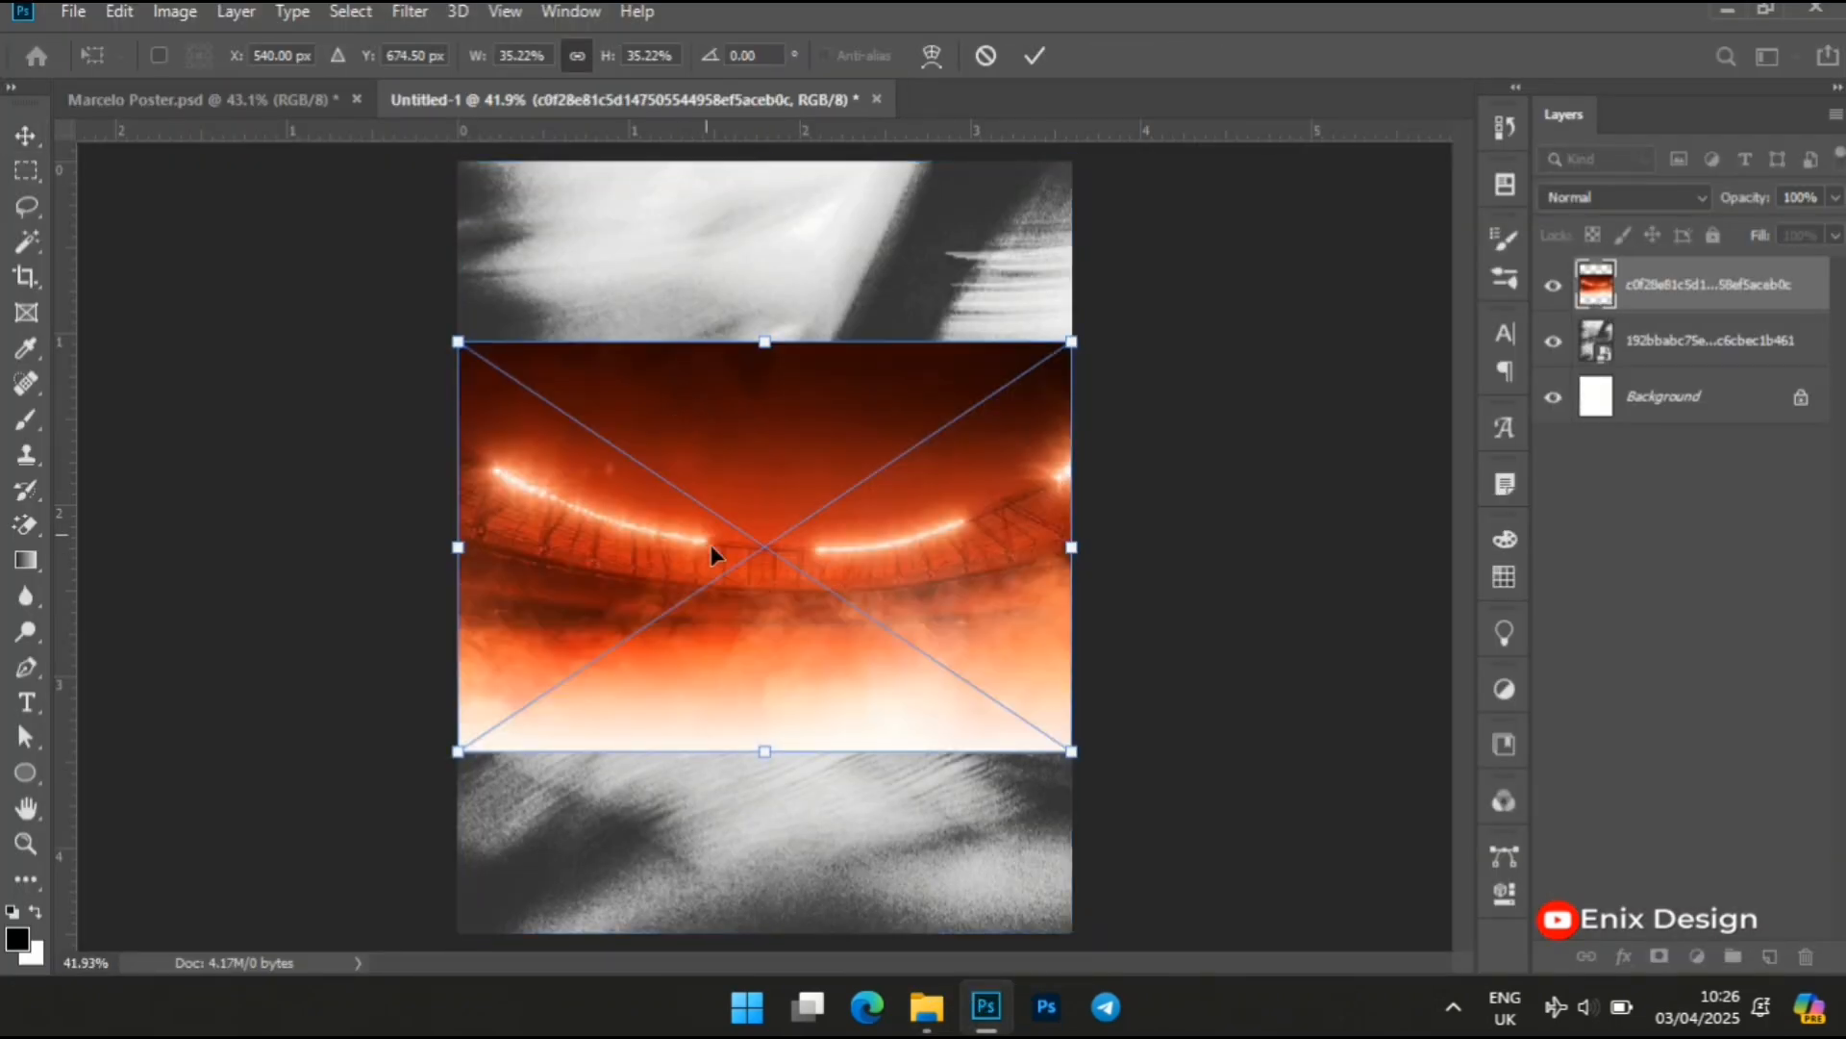
left_click_drag(737, 609, 738, 386)
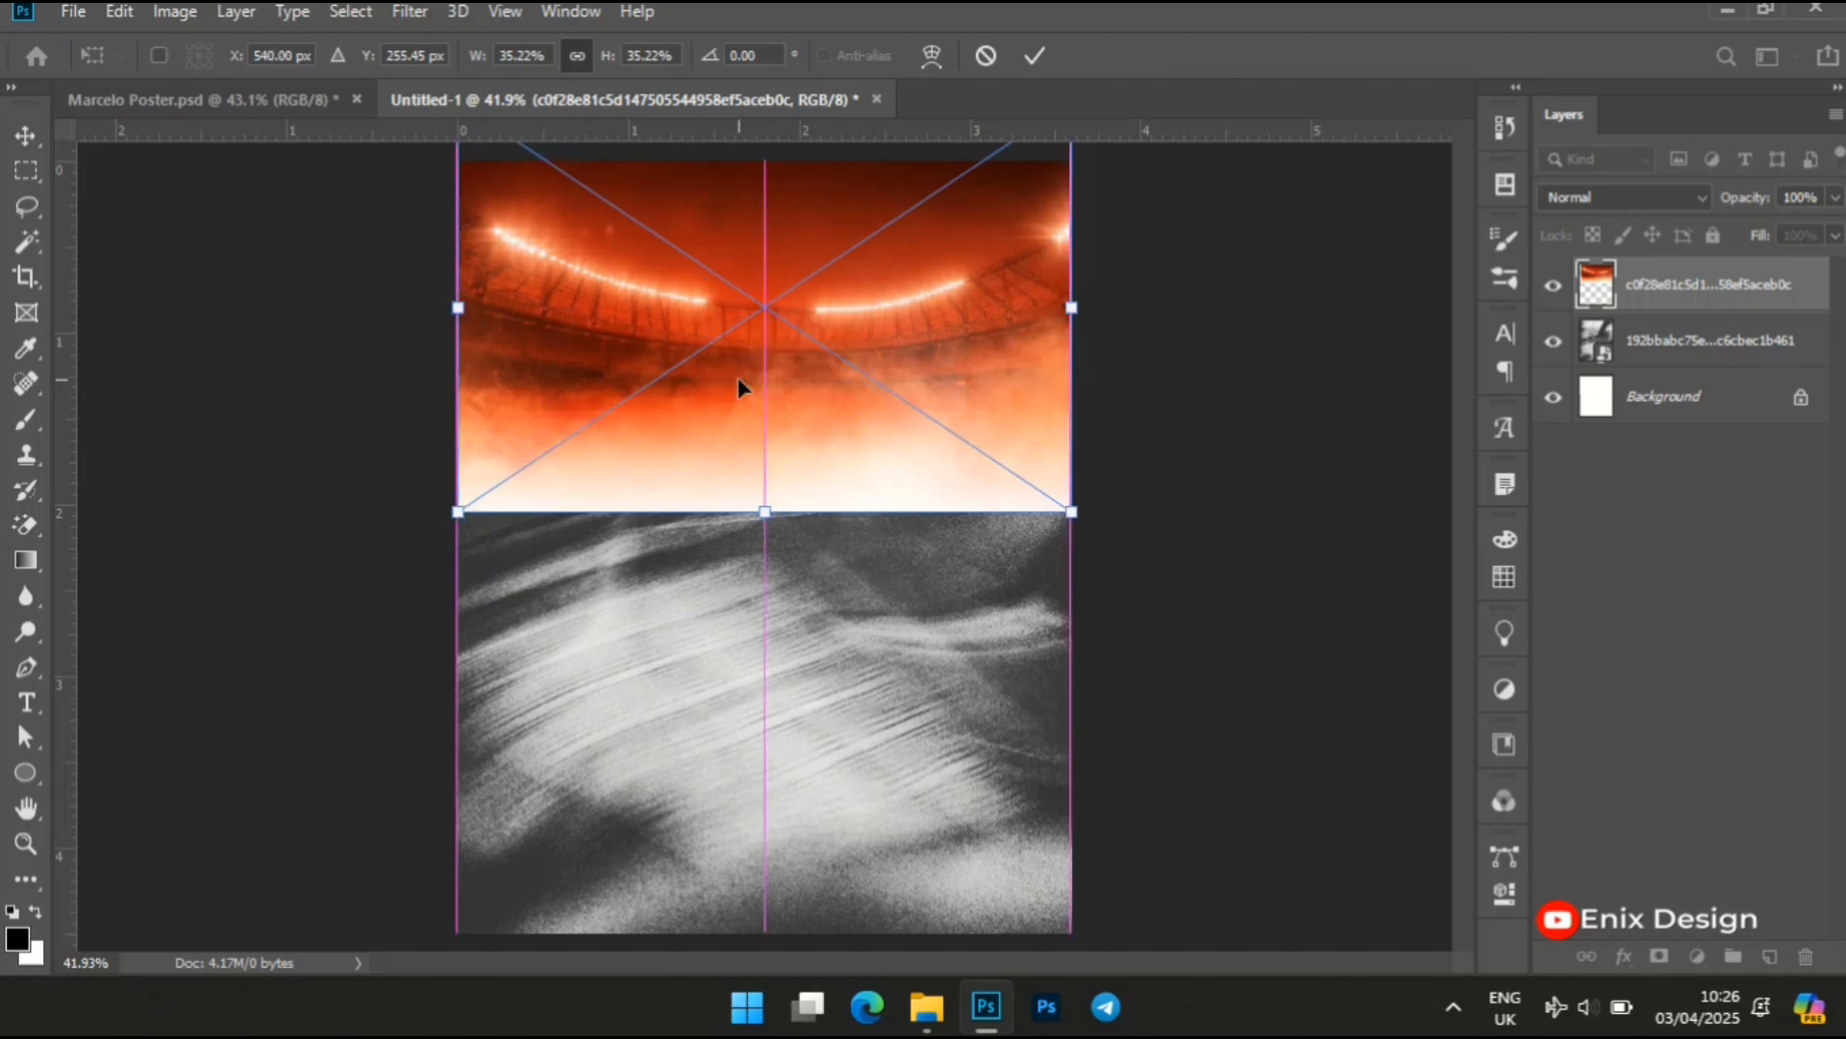
key("Return")
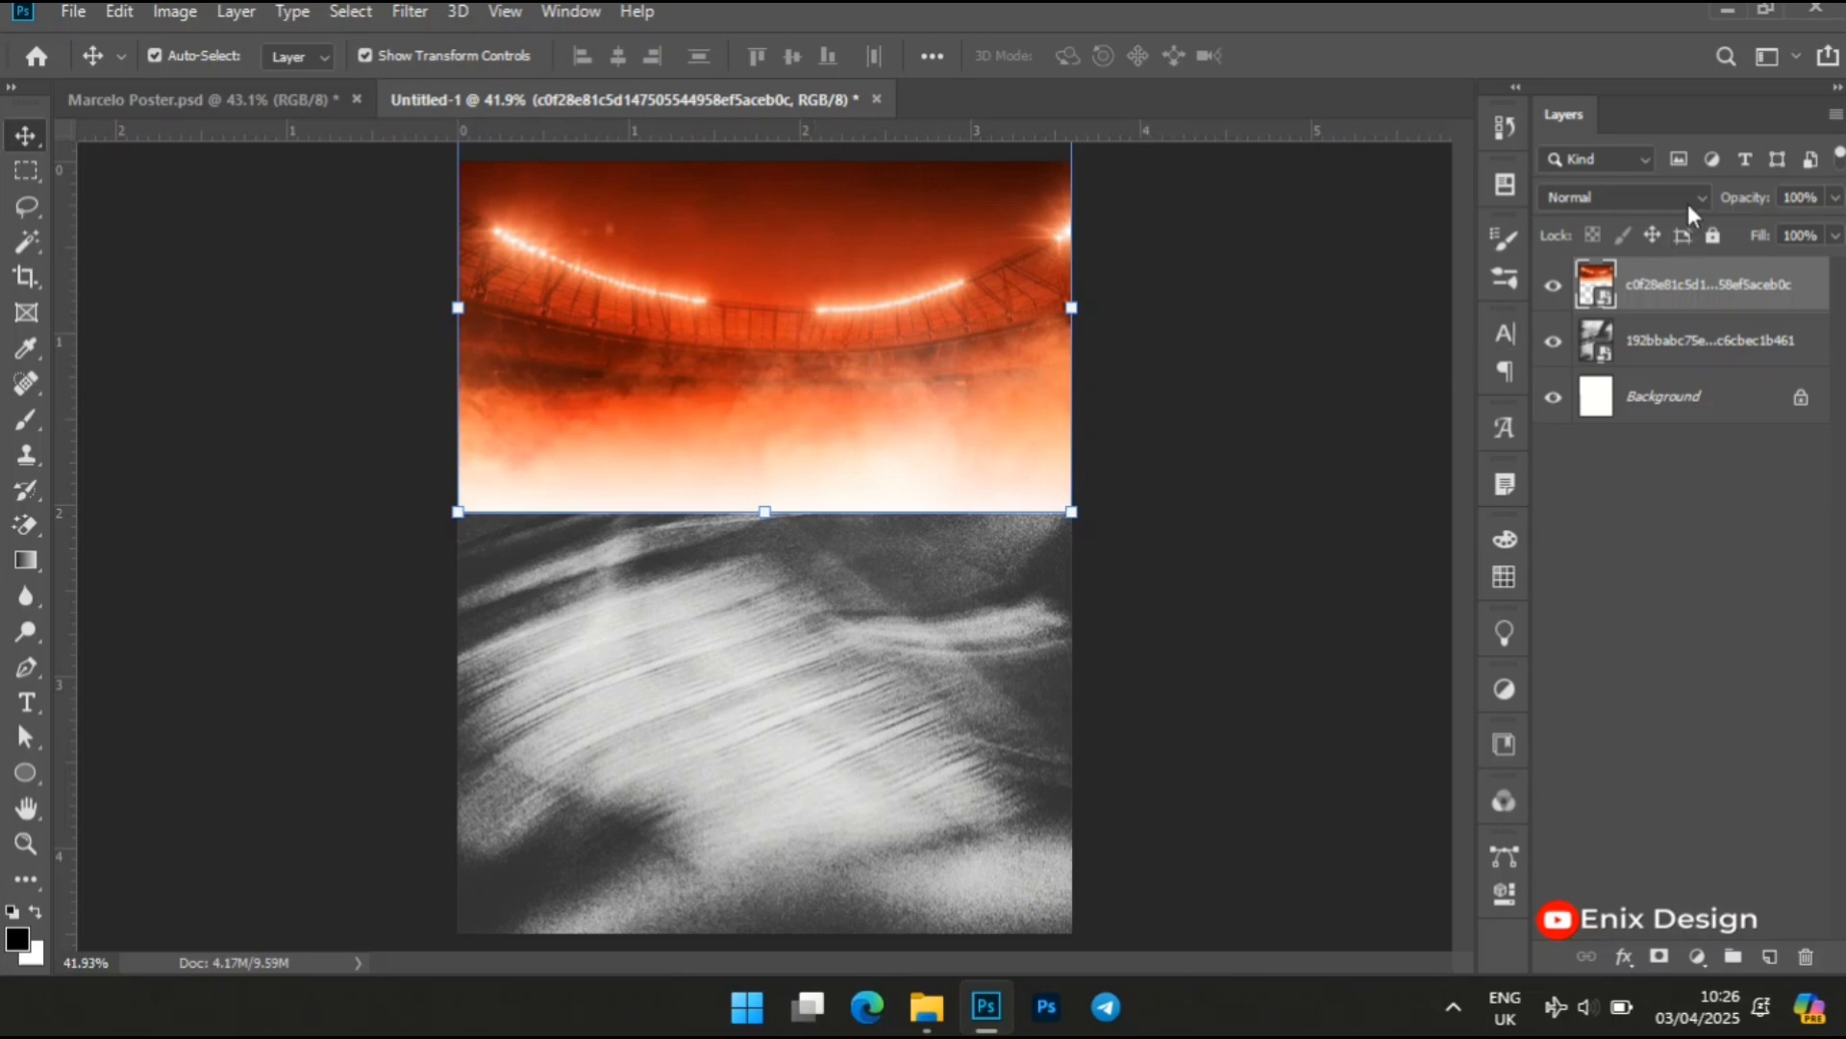
Add a layer mask to the stadium layer and enlarge the Brush to 700 px
left_click(1660, 957)
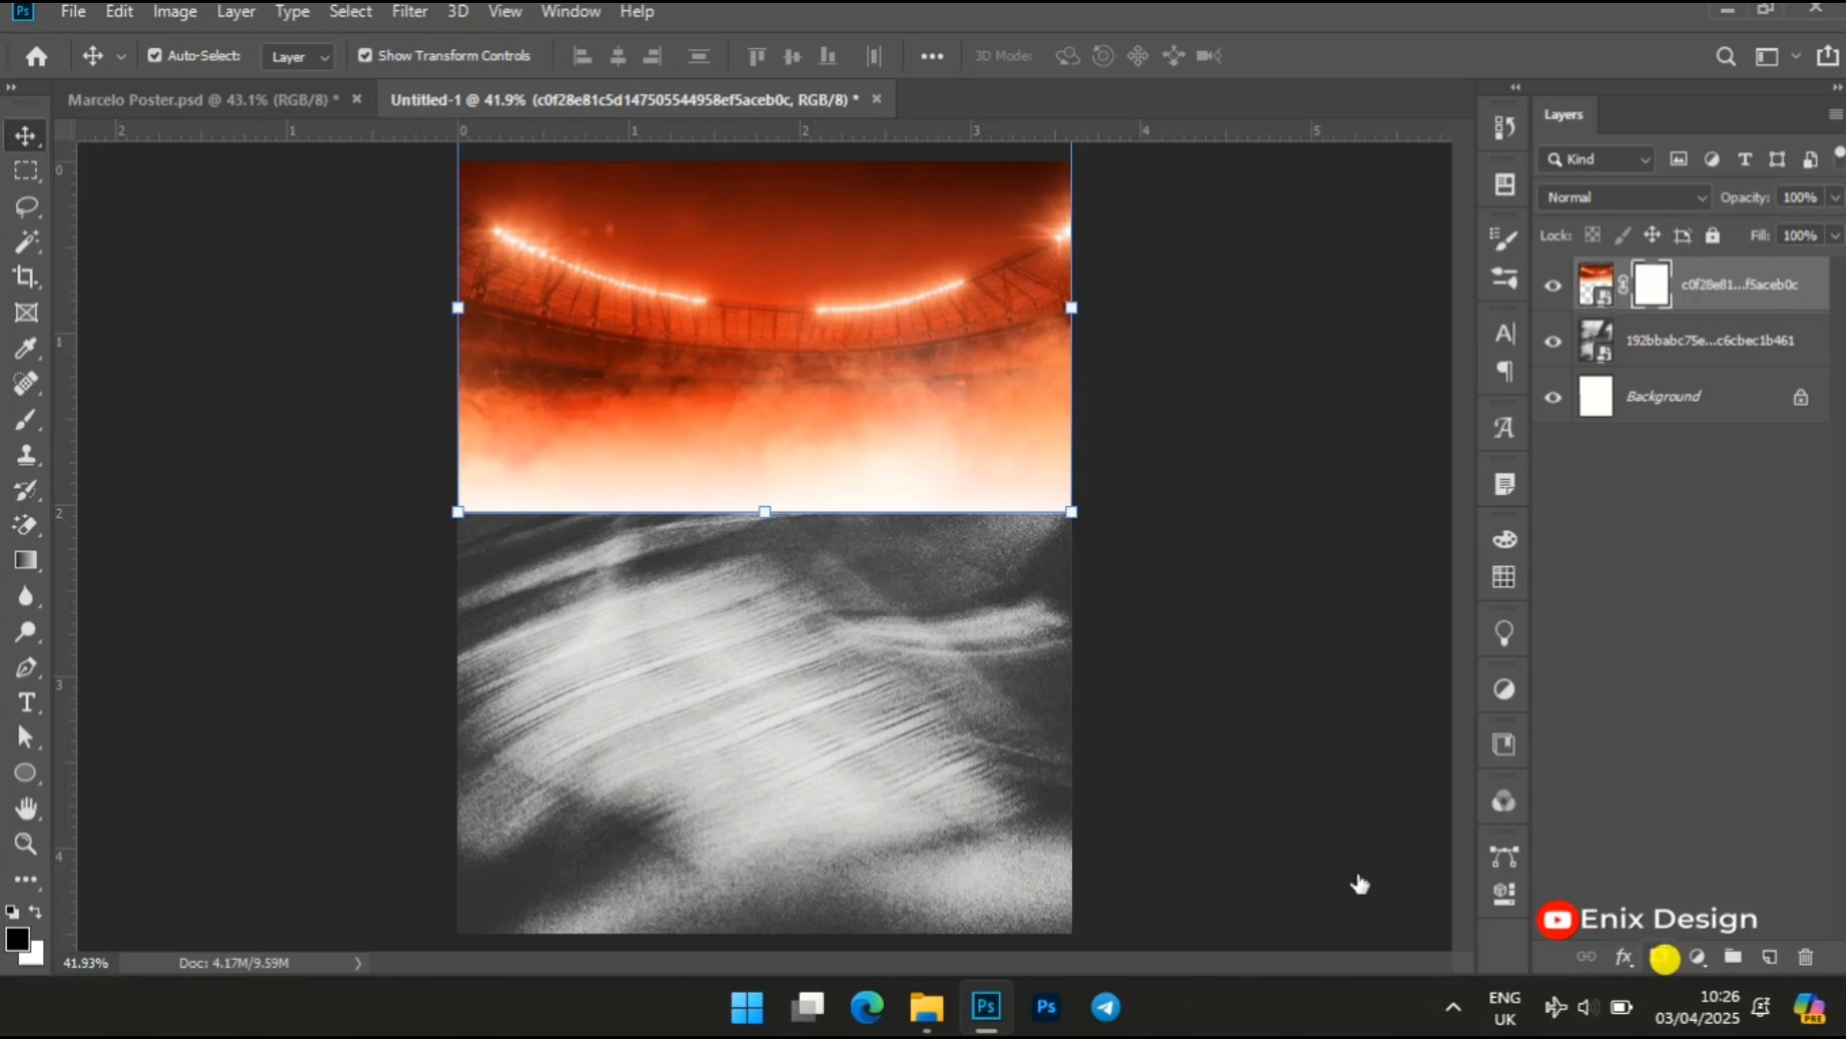
key("b")
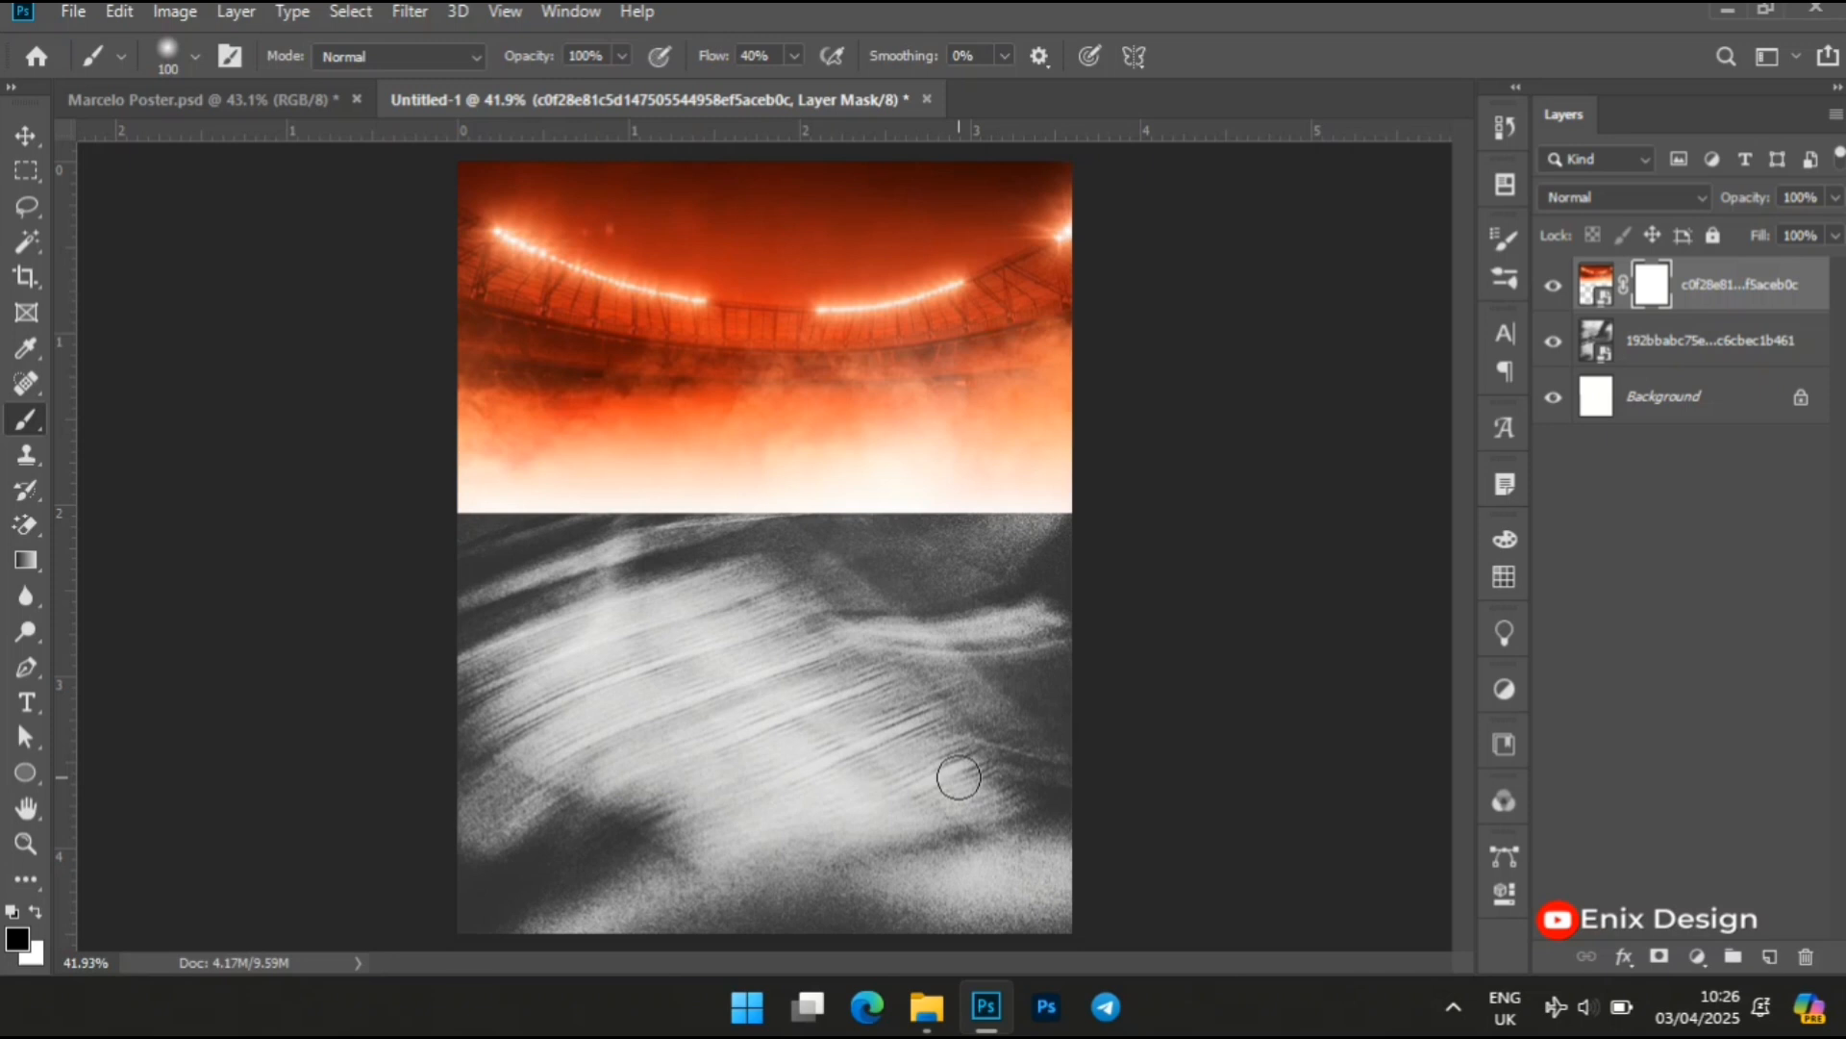
key("bracketright")
key("bracketright")
key("bracketright")
key("bracketright")
key("bracketright")
key("bracketright")
key("bracketright")
key("bracketright")
key("bracketright")
key("bracketright")
key("bracketright")
key("bracketright")
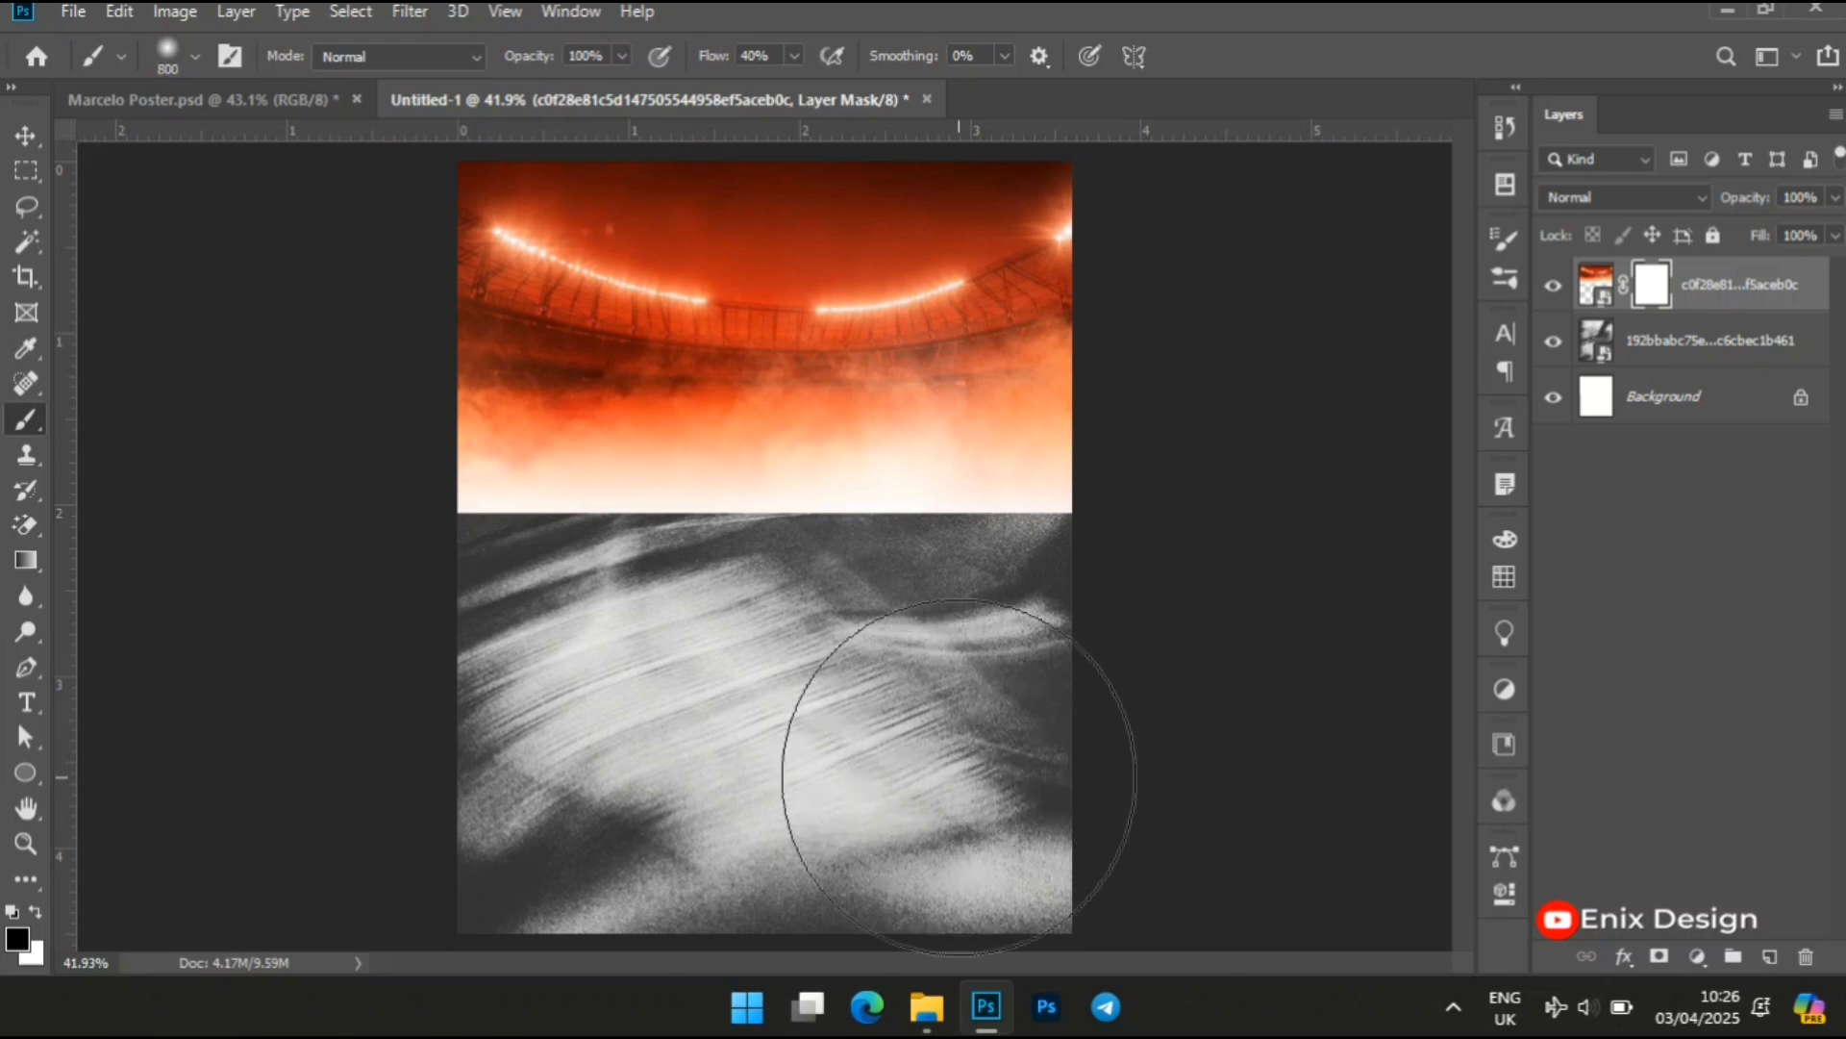
key("bracketright")
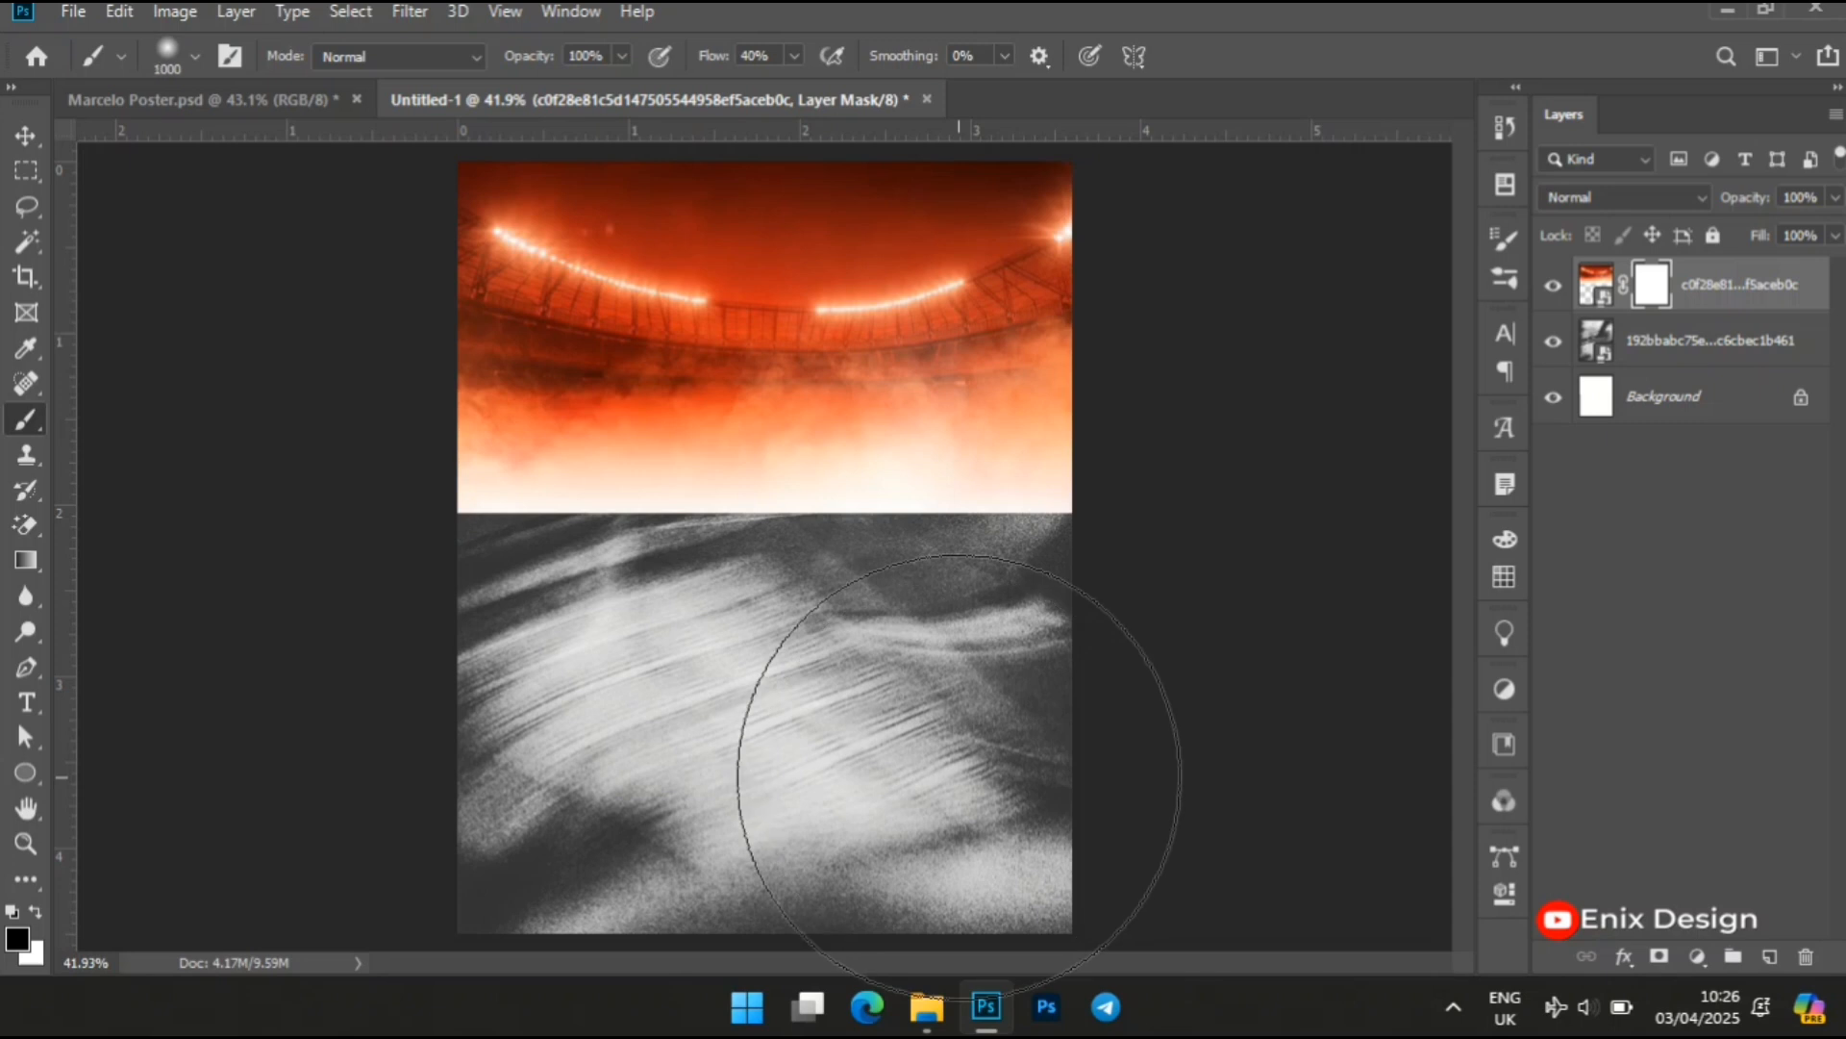
key("bracketleft")
key("bracketleft")
key("bracketleft")
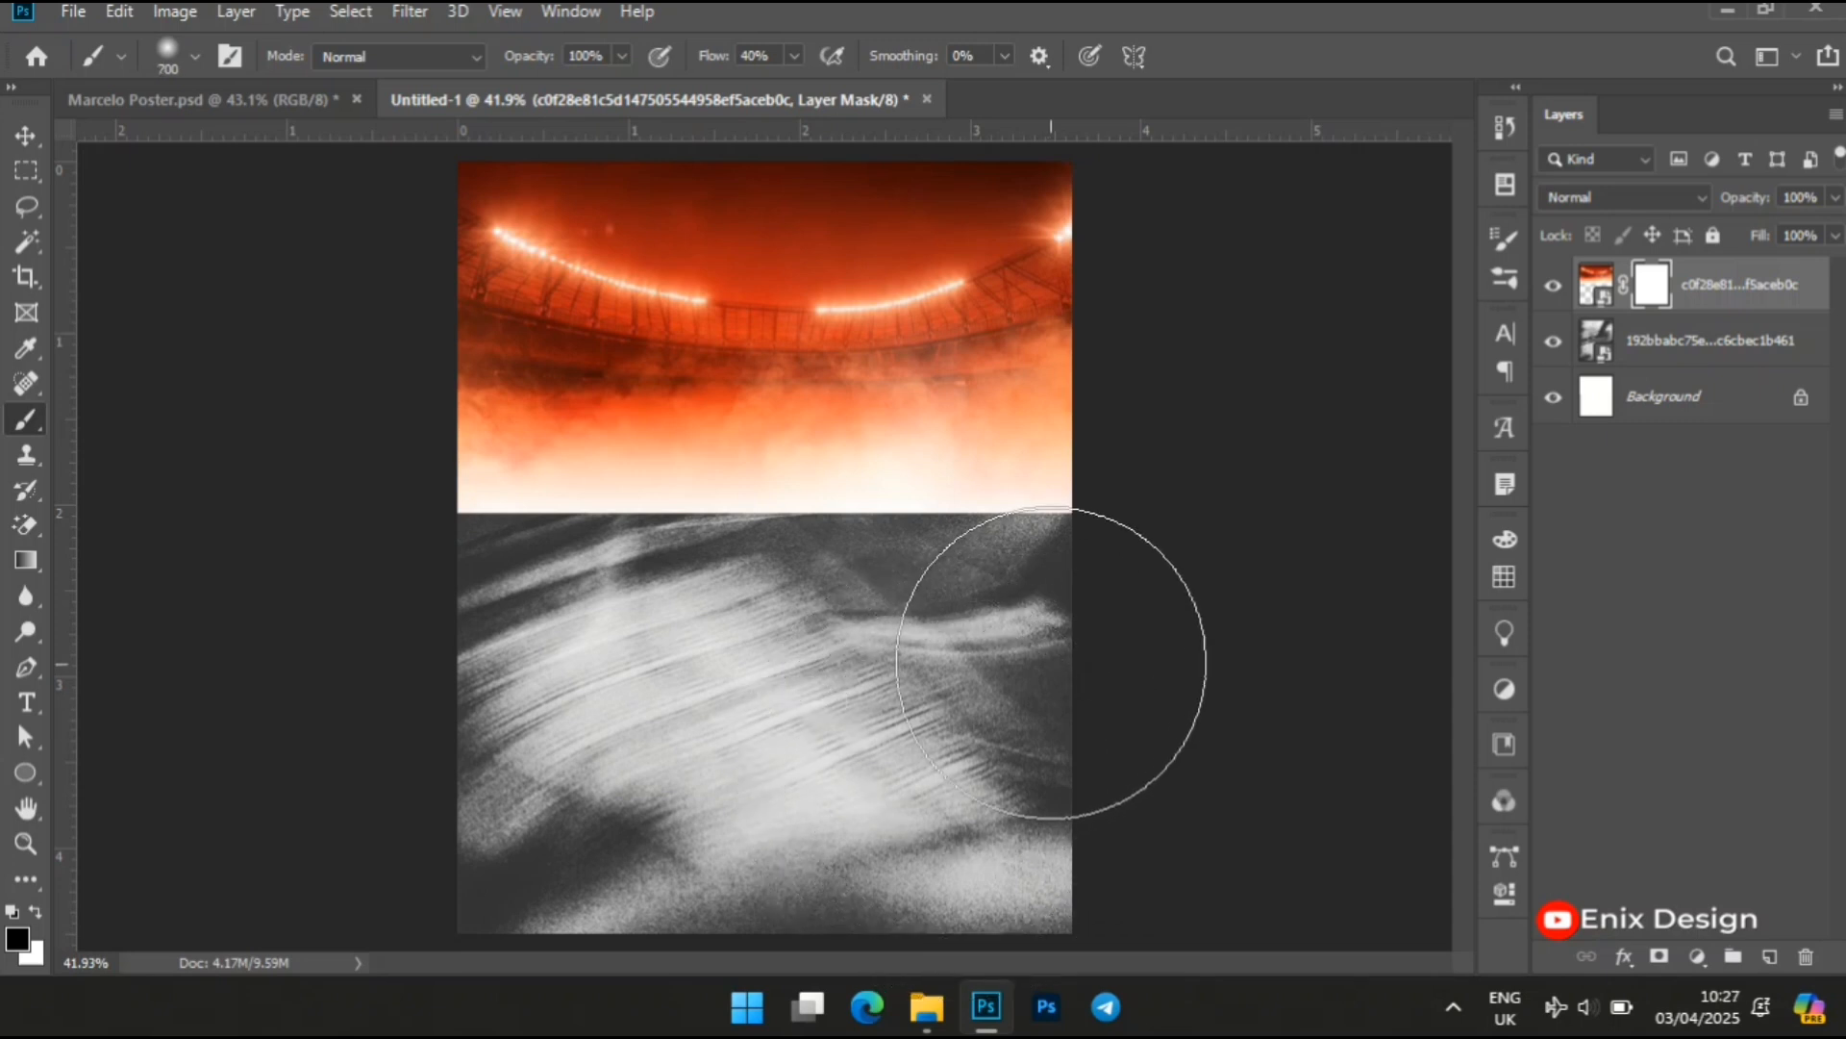
Set the brush flow to 100% and paint black across the mask to fade the stadium's lower edge into the texture
left_click(795, 54)
left_click_drag(796, 89, 993, 94)
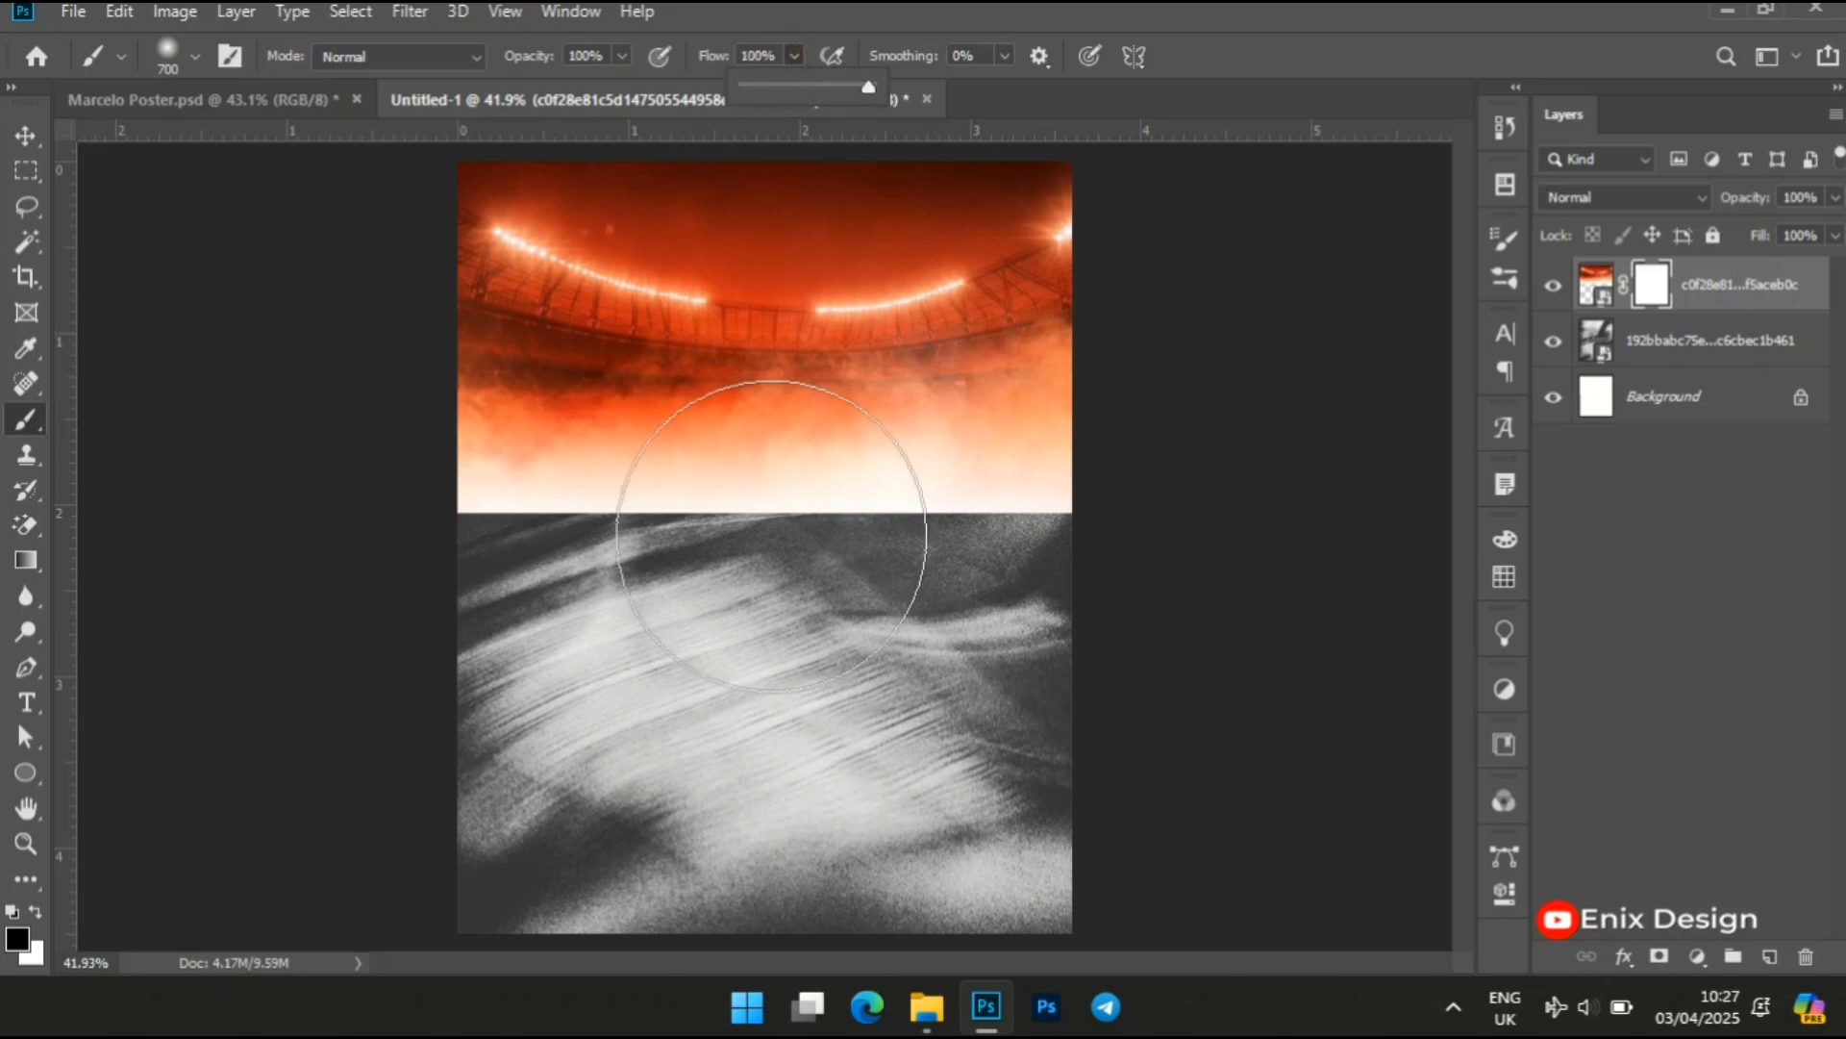
left_click(1104, 643)
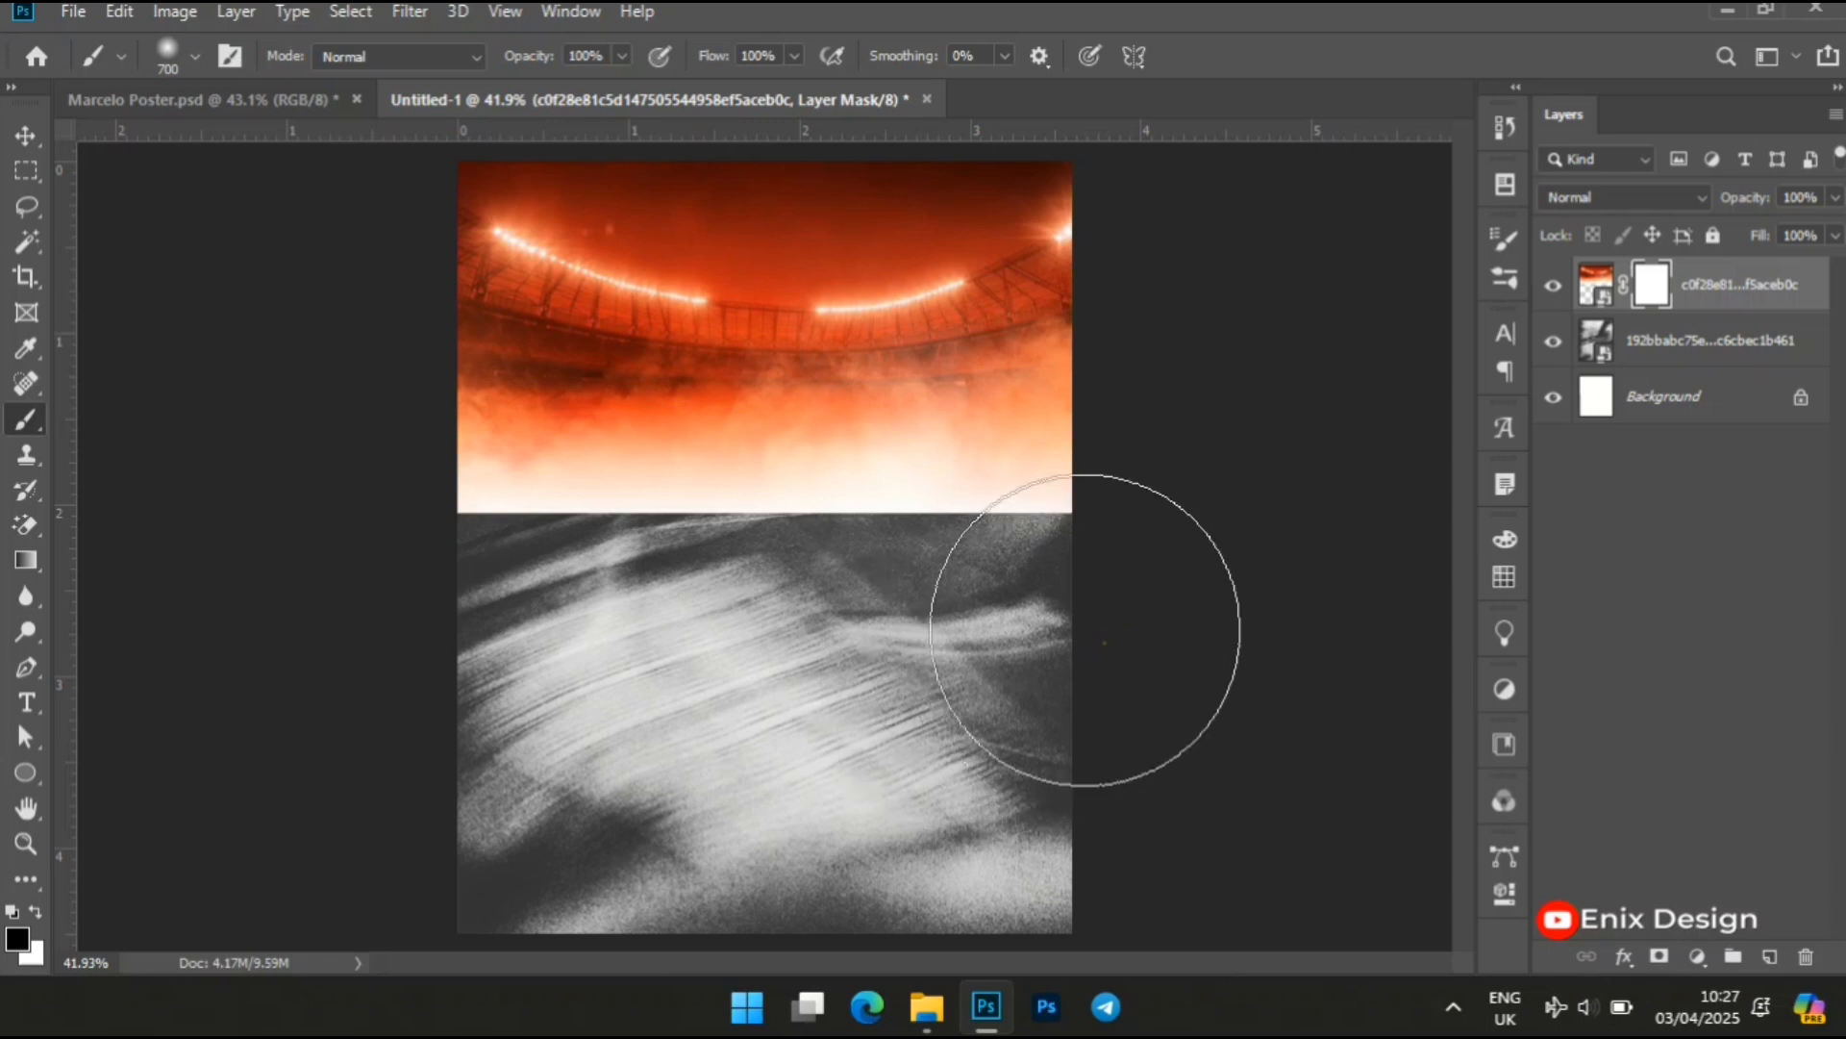
mouse_move(1067, 647)
left_mouse_down()
mouse_move(734, 708)
mouse_move(973, 665)
mouse_move(445, 699)
mouse_move(680, 702)
mouse_move(507, 711)
mouse_move(353, 668)
mouse_move(563, 679)
mouse_move(305, 608)
mouse_move(528, 688)
mouse_move(521, 660)
mouse_move(419, 629)
mouse_move(619, 671)
mouse_move(536, 661)
left_mouse_up()
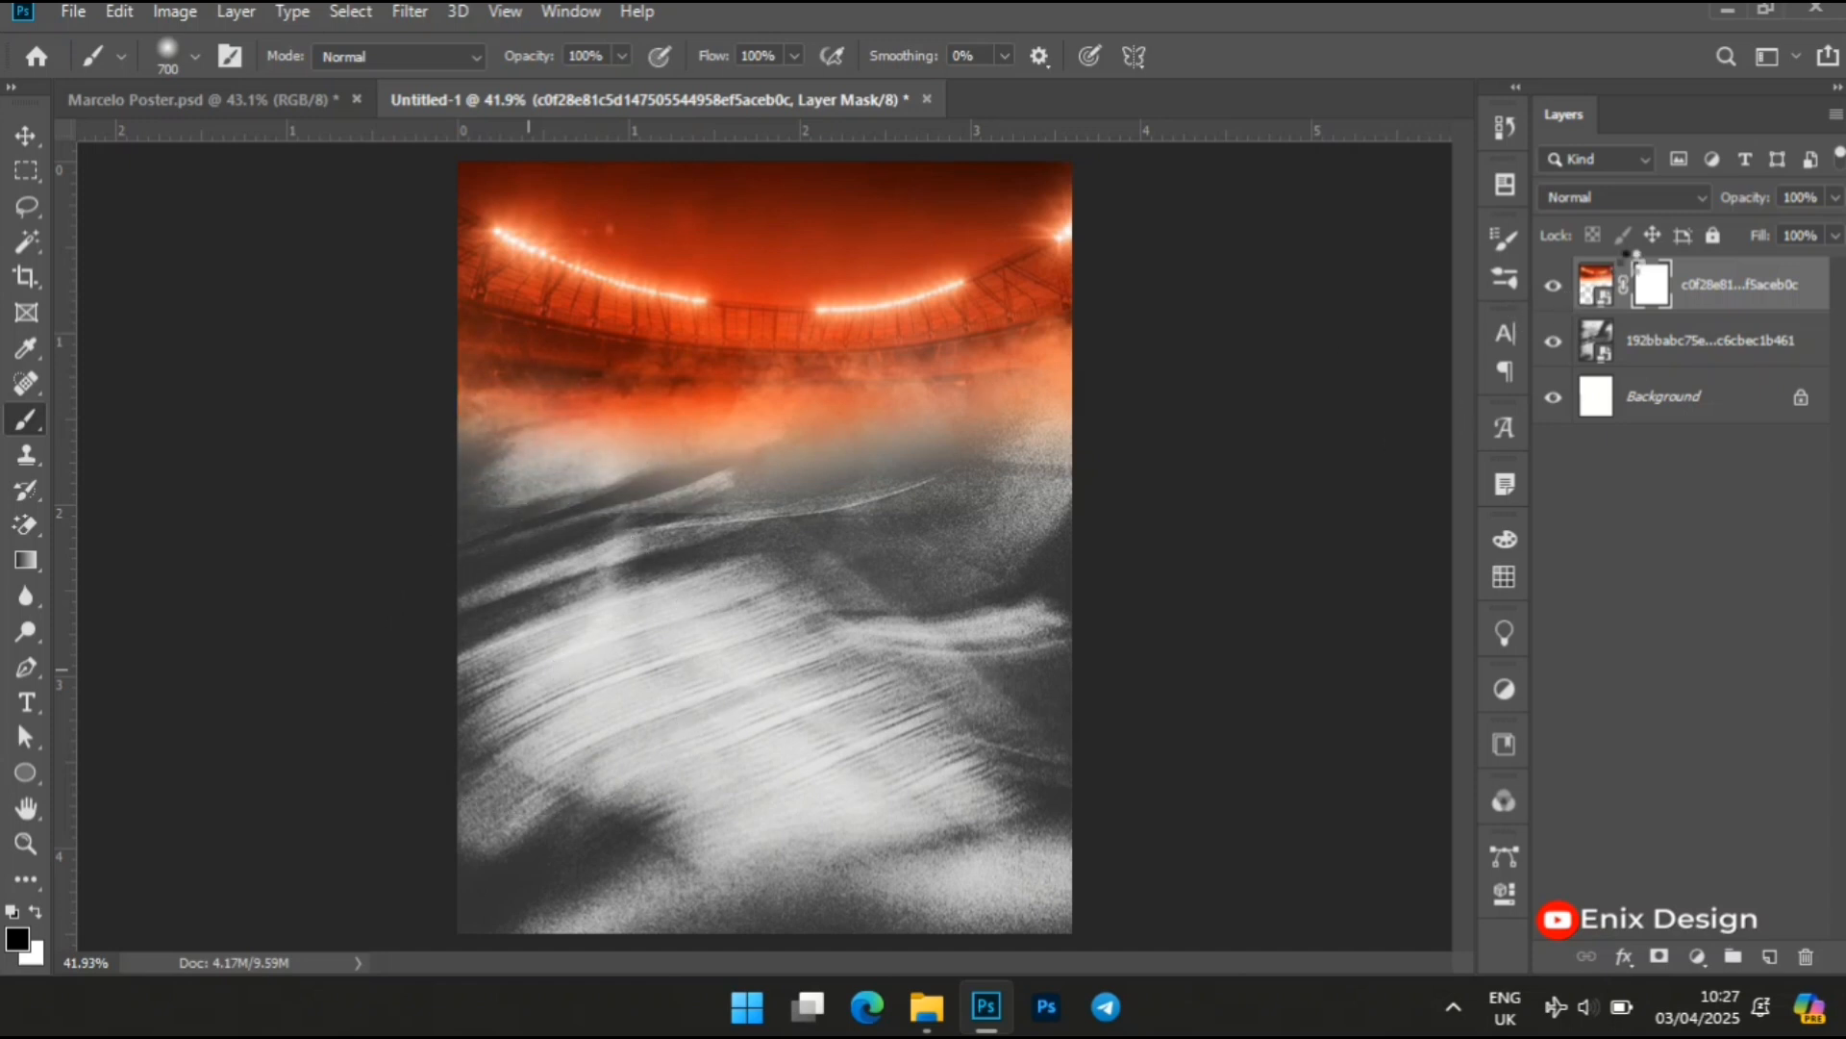
Set the stadium layer's blend mode to Luminosity and deselect the layer
key("v")
left_click(1688, 194)
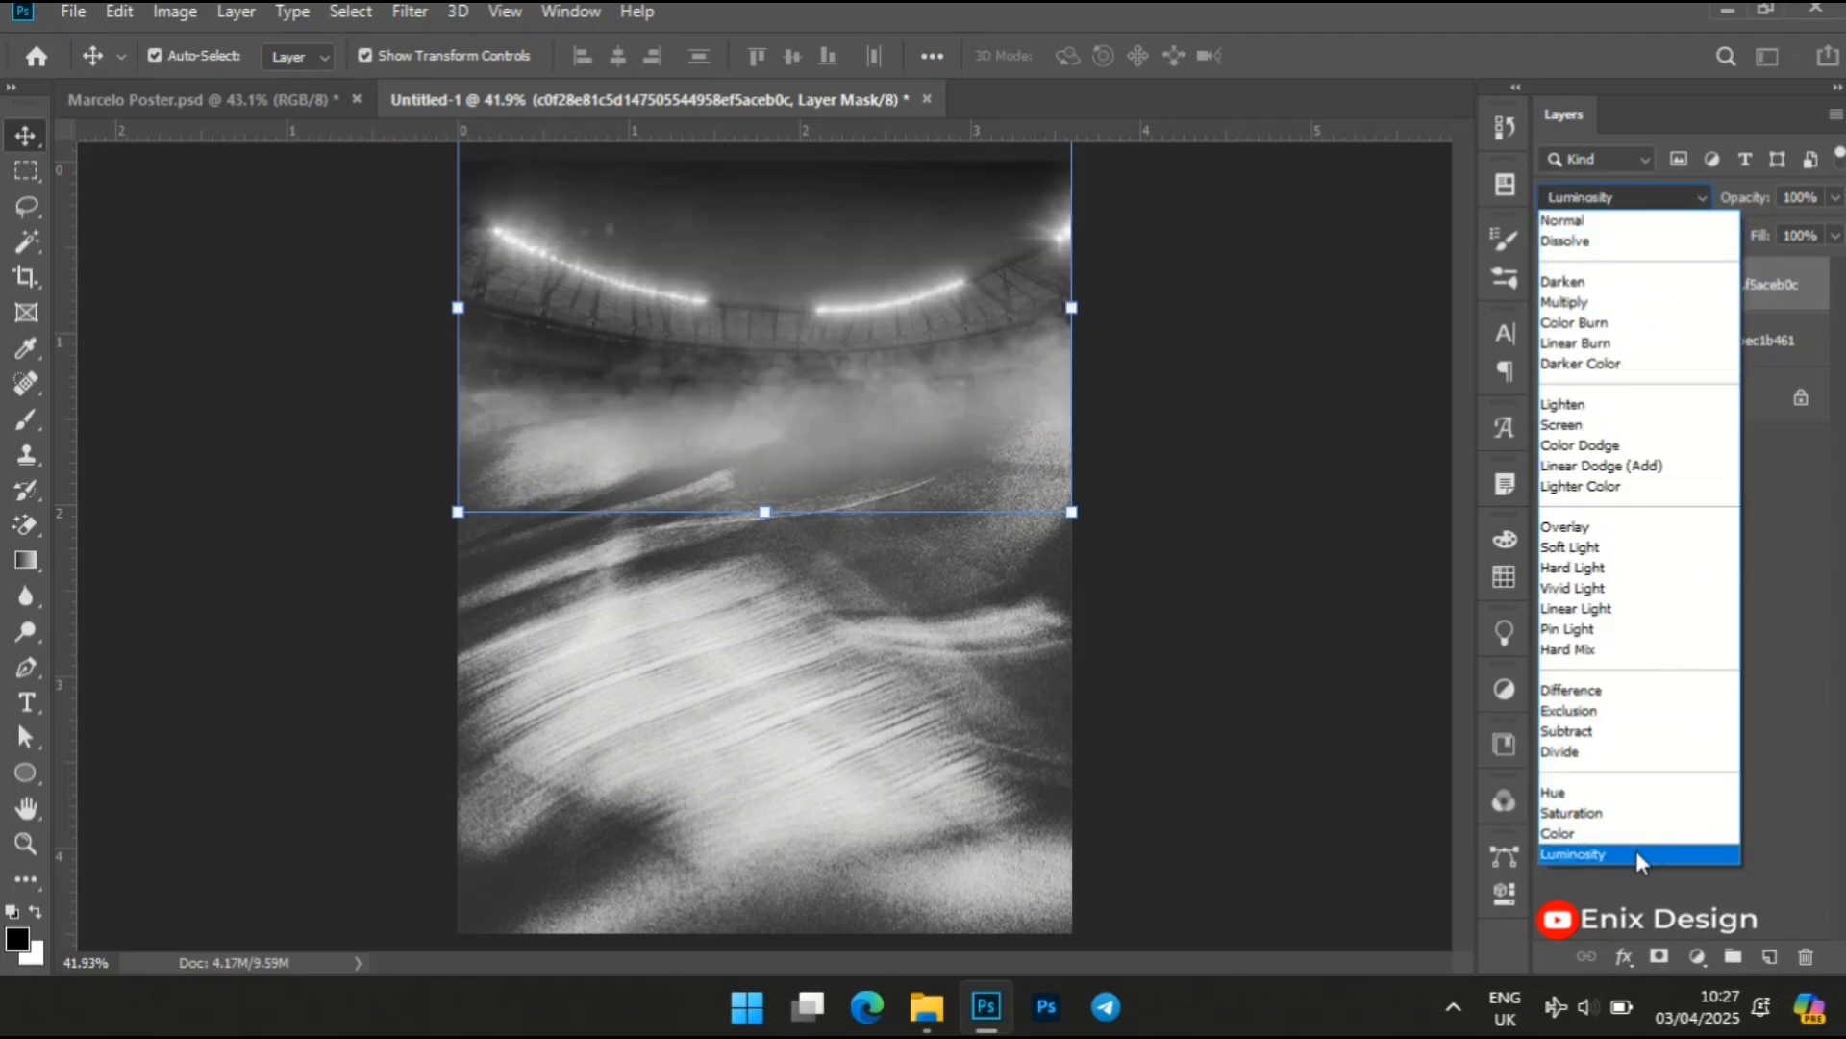
left_click(1635, 852)
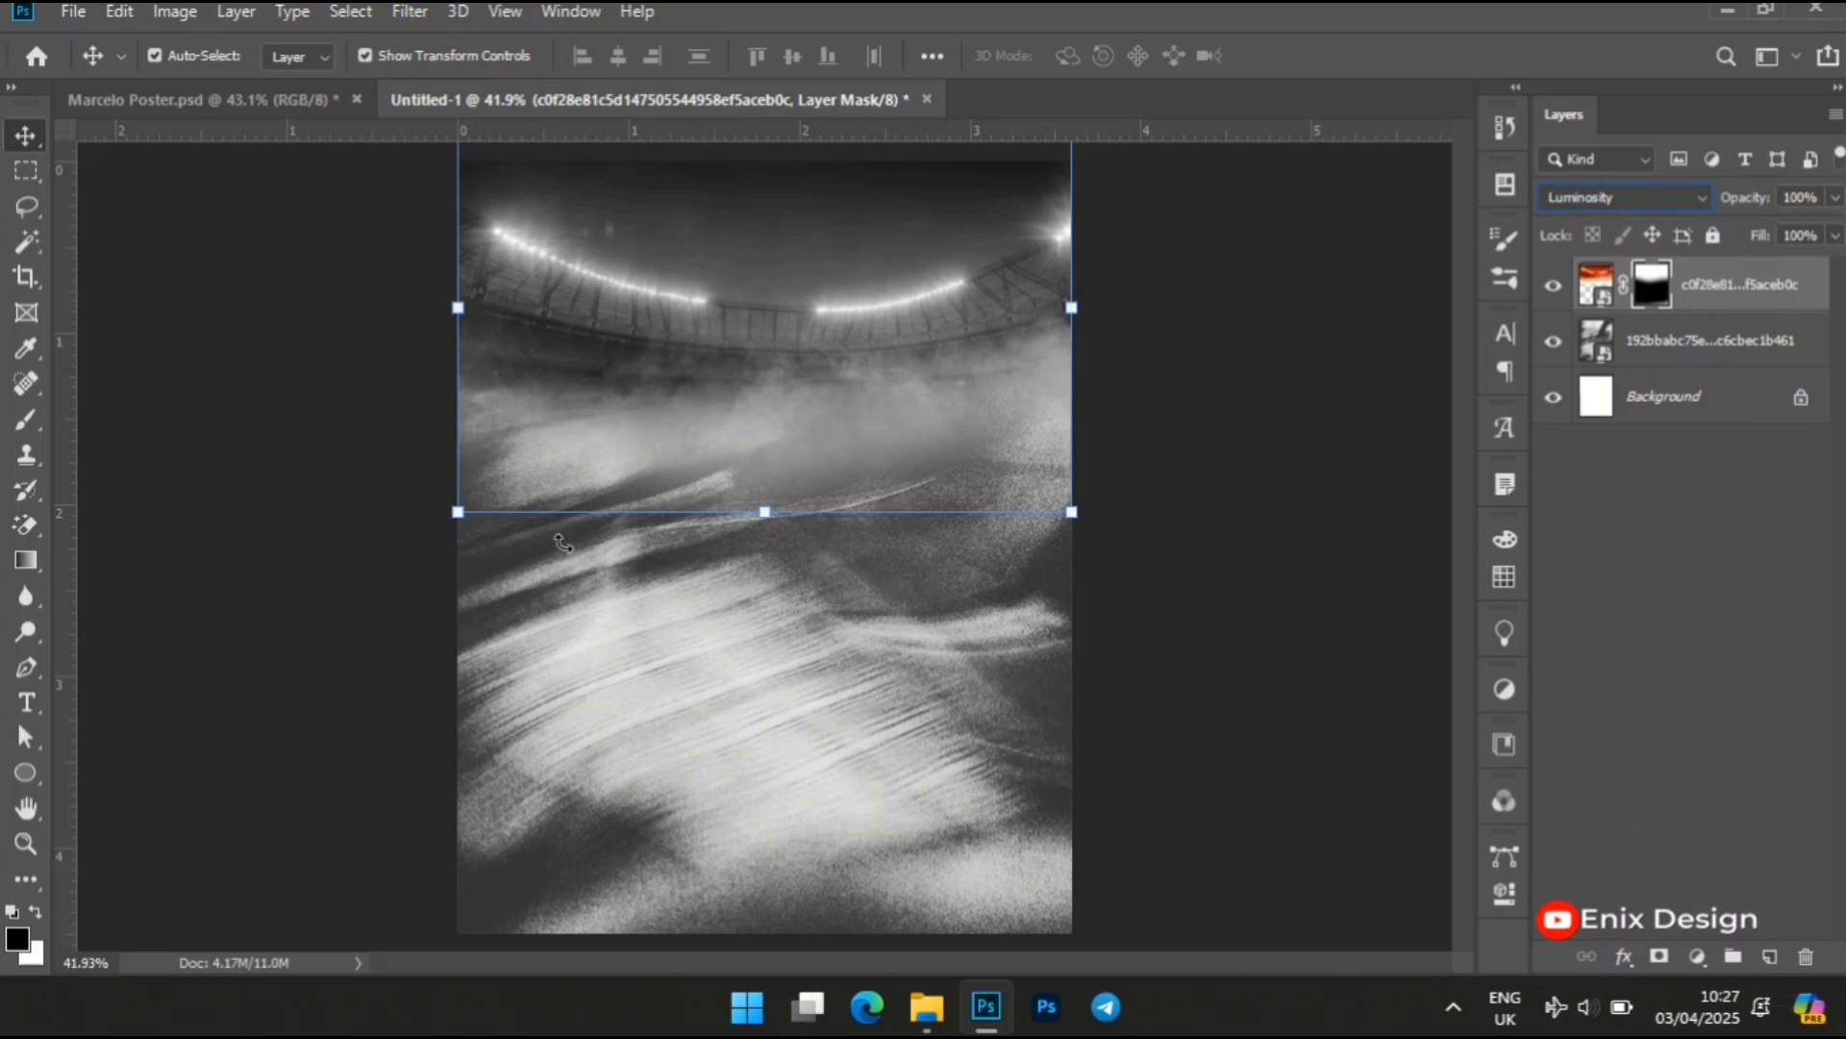
left_click(240, 539)
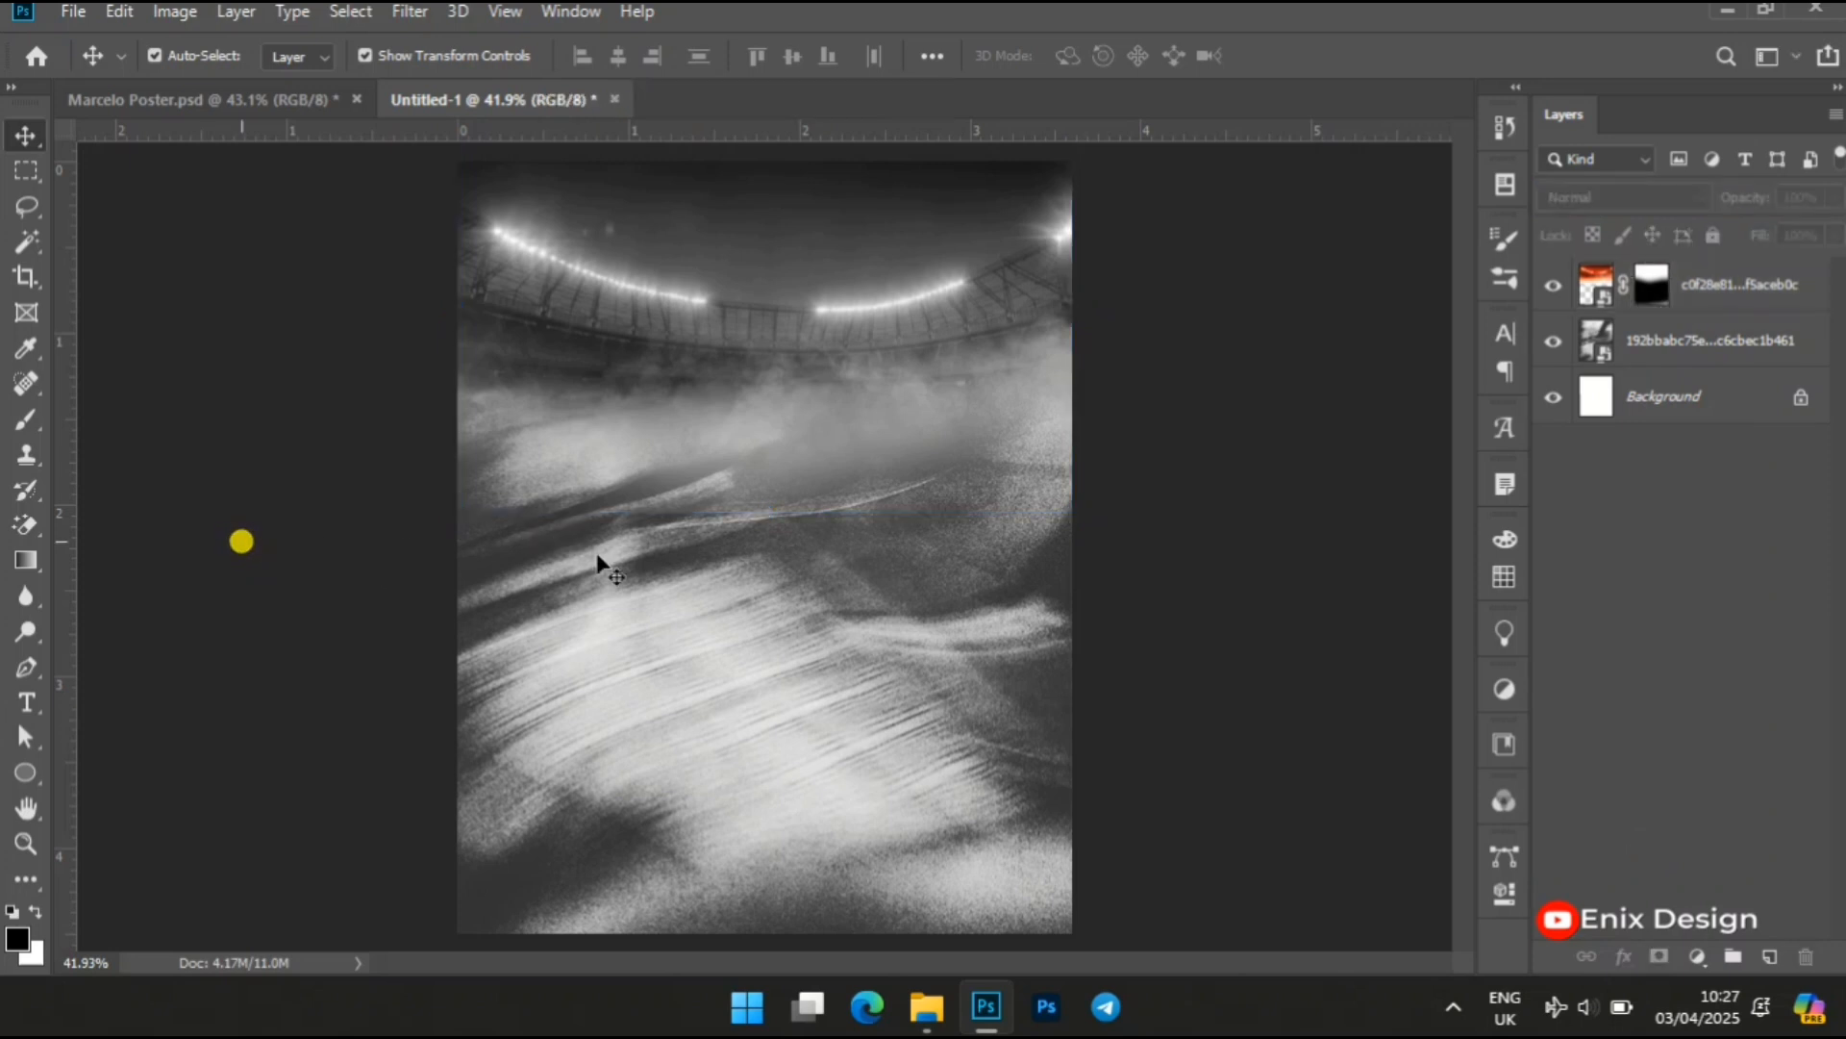
Place the PNG cutout of the player holding a ball from New folder (4) into the poster document
key("z")
right_click(716, 558)
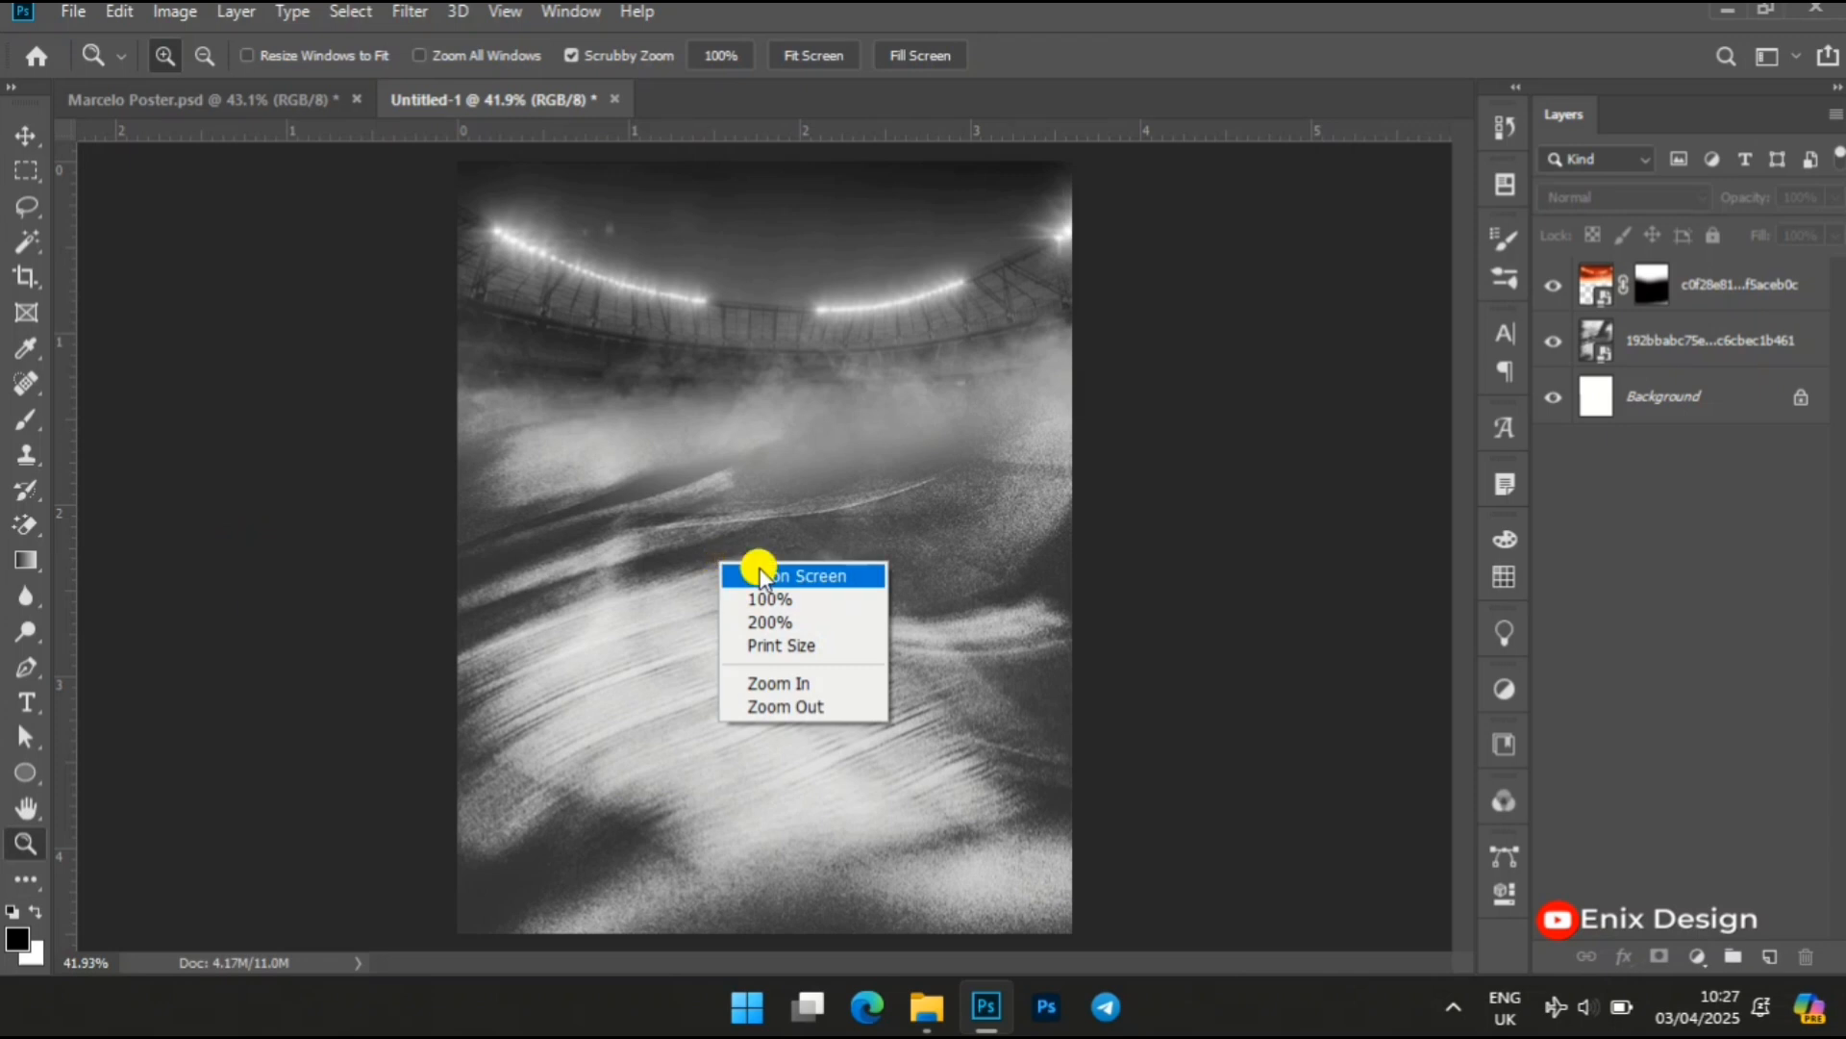
left_click(759, 569)
key("alt+v")
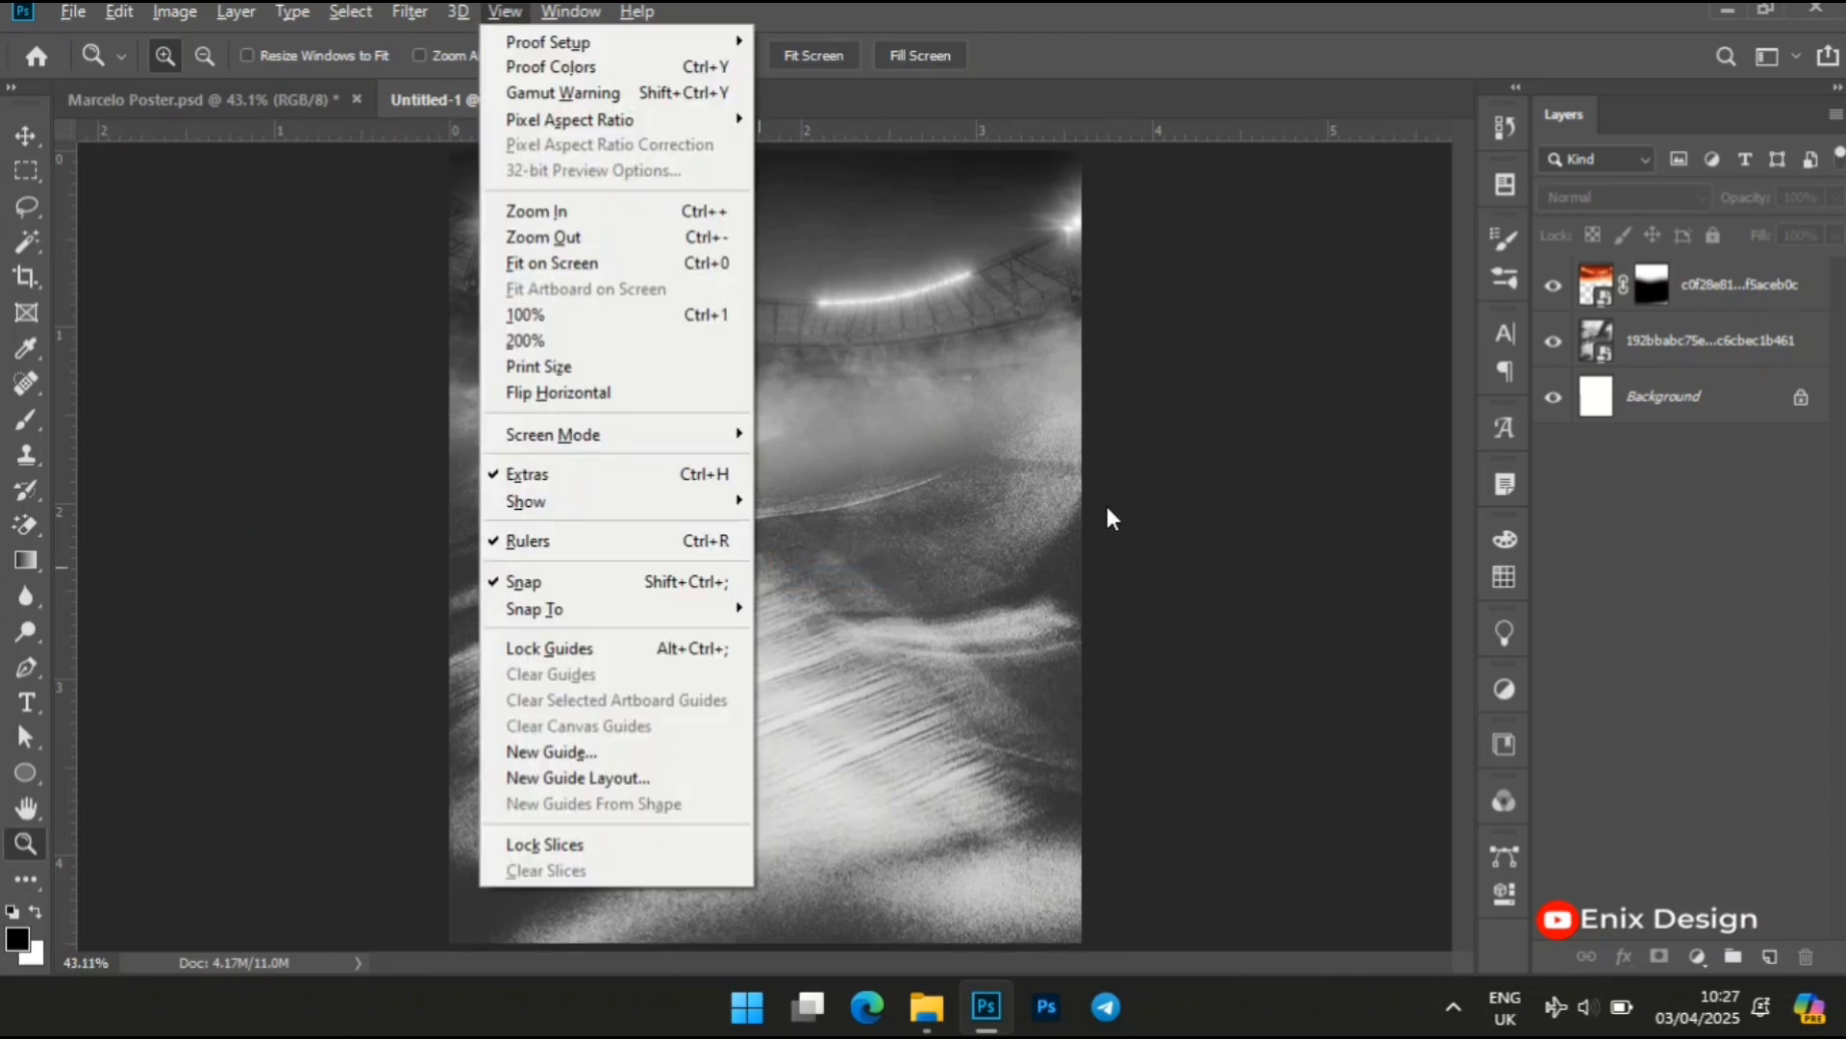
mouse_move(926, 1006)
left_click(941, 890)
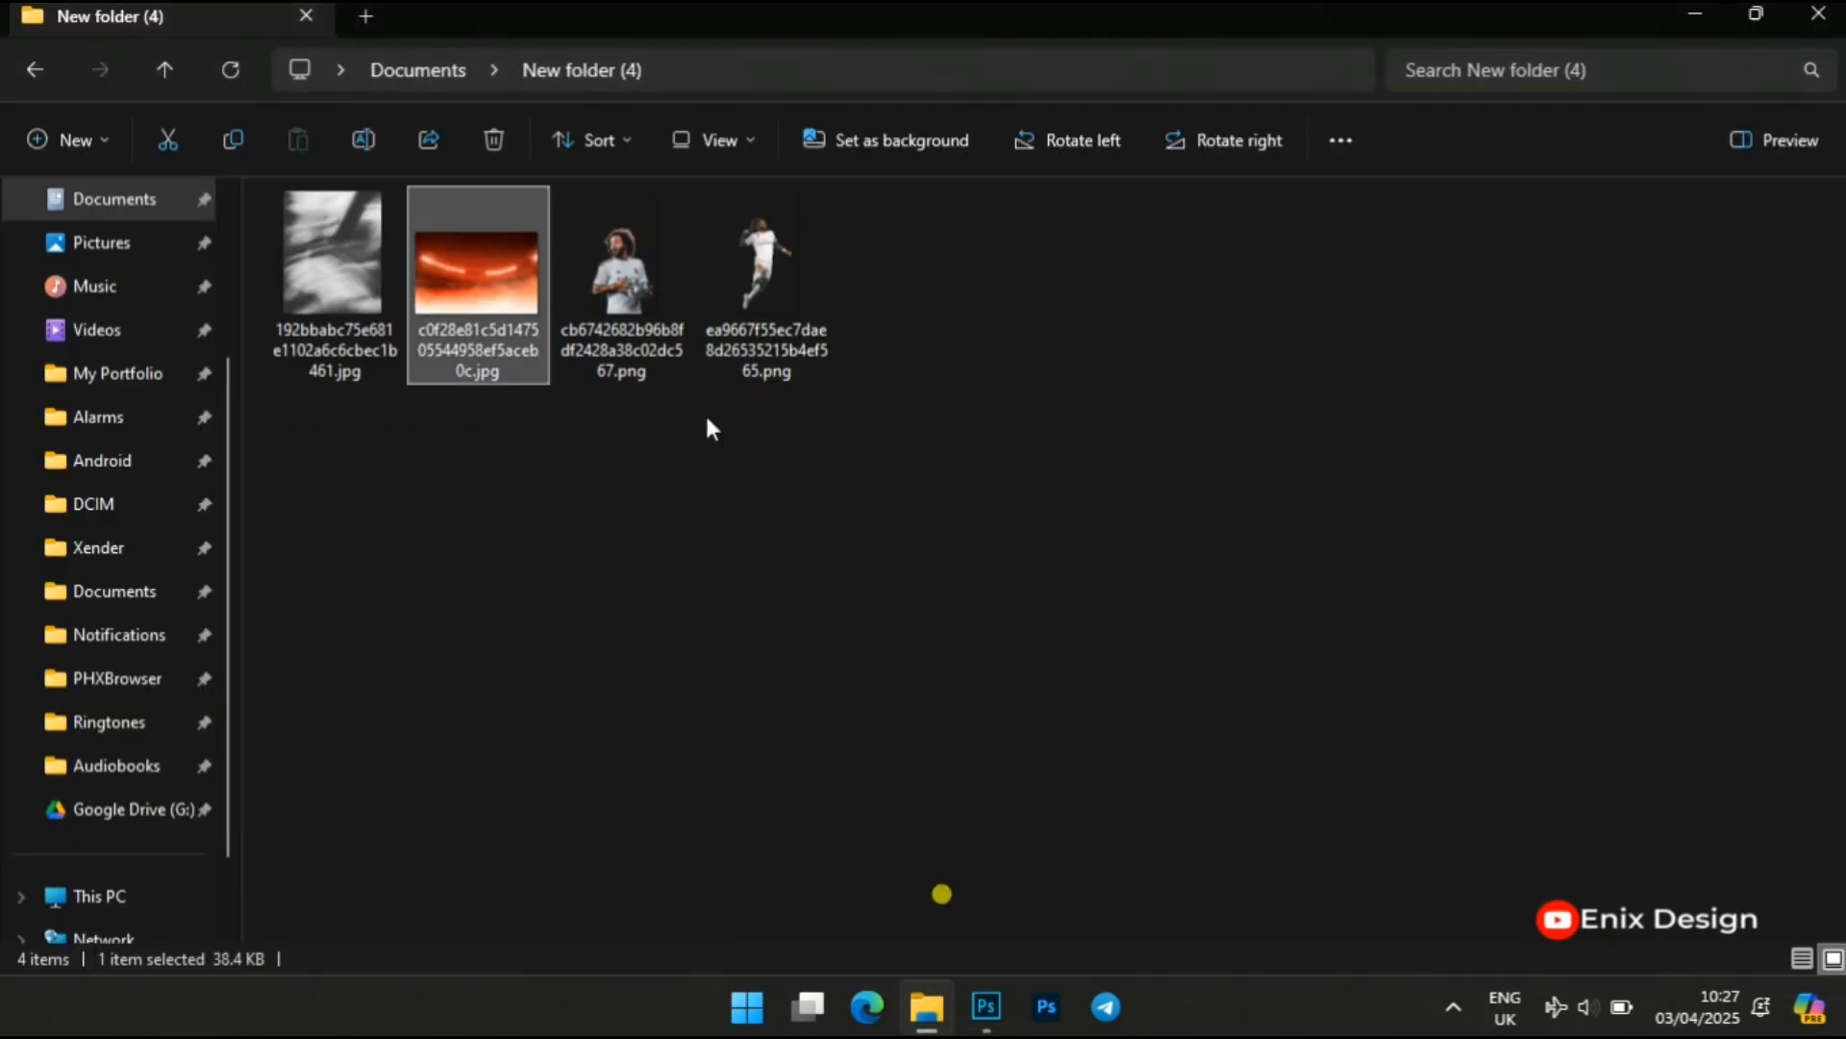
left_click(623, 257)
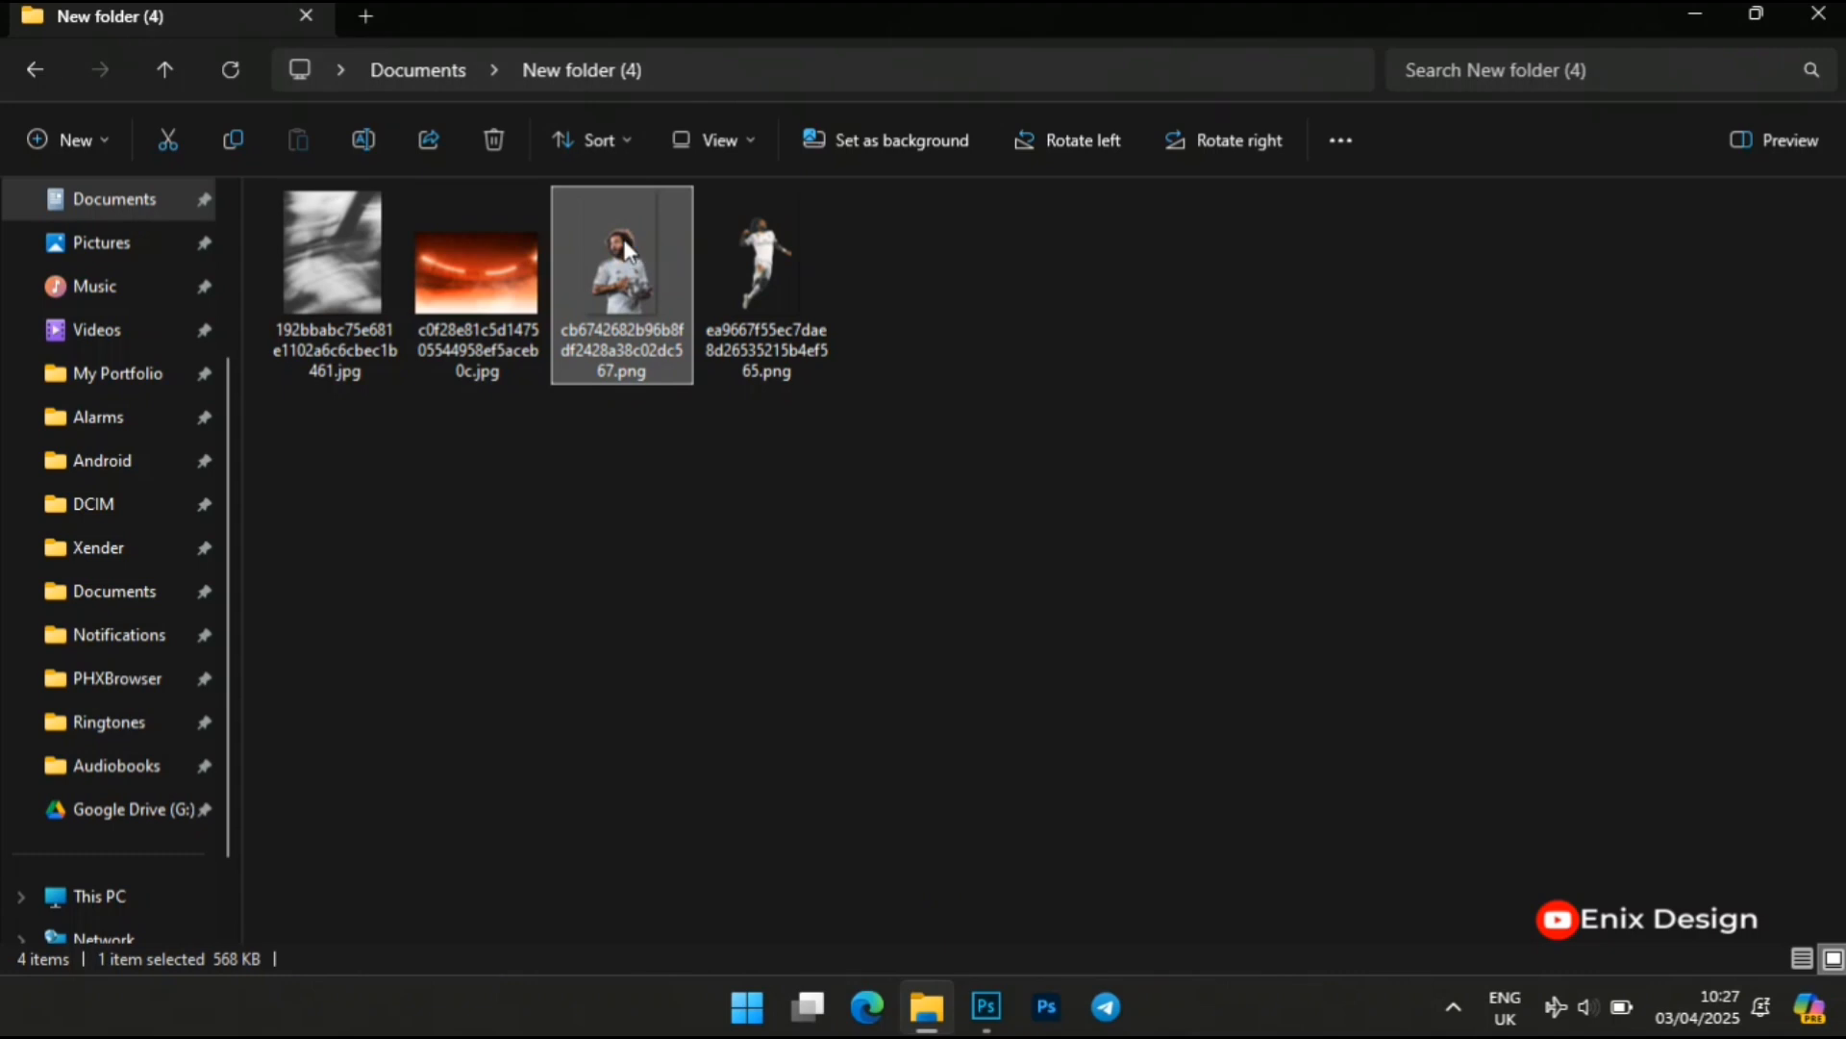
mouse_move(987, 1006)
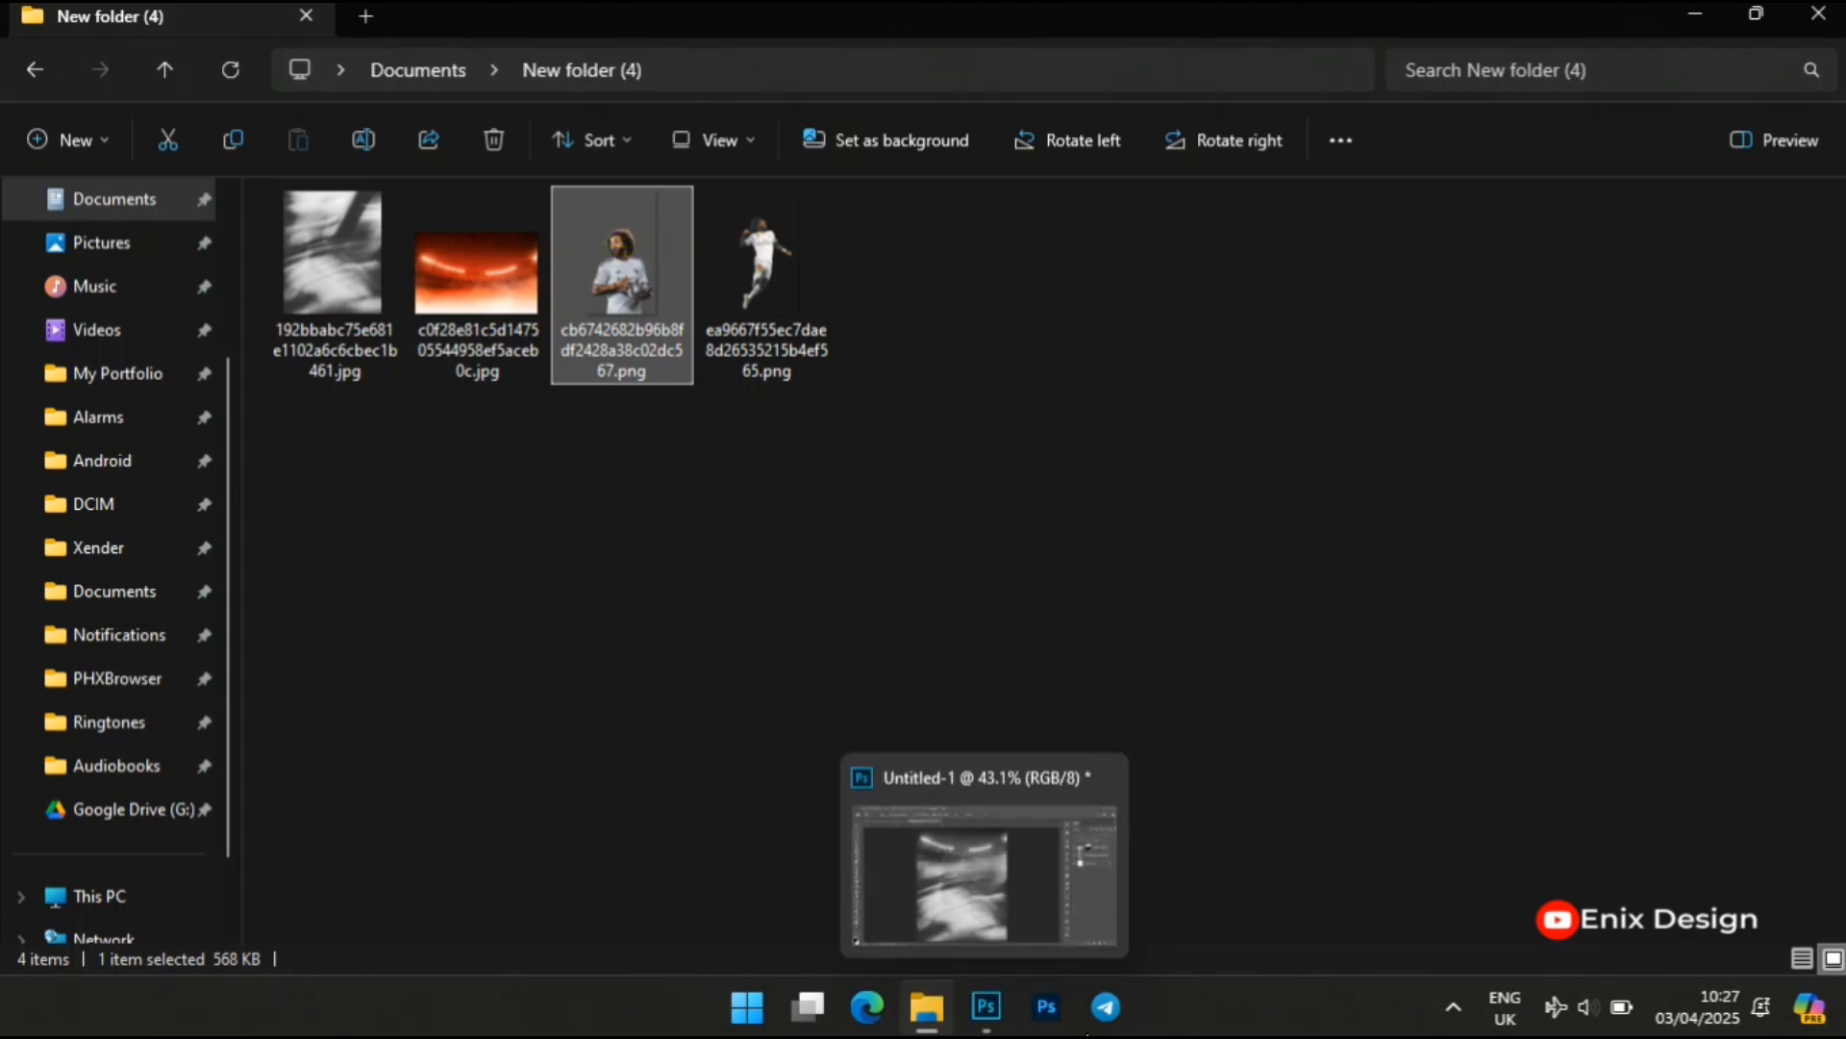
left_click_drag(610, 273, 787, 650)
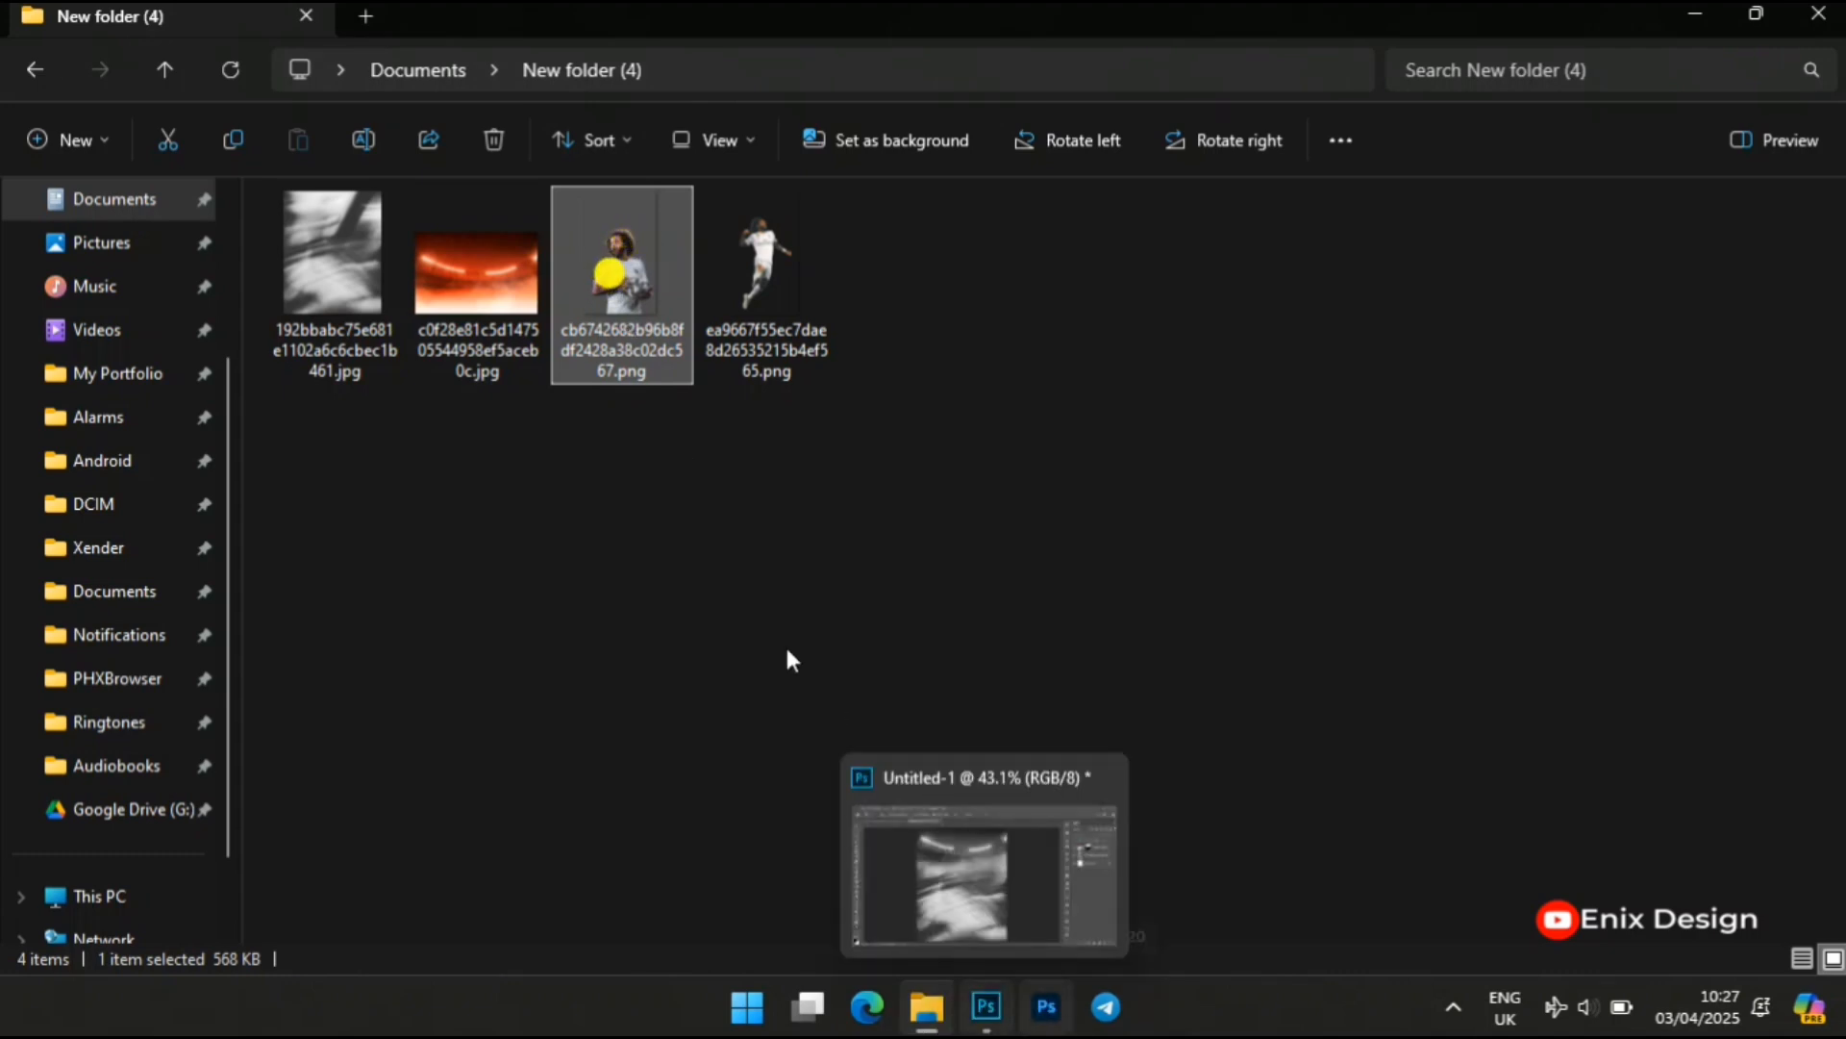
left_click_drag(625, 375, 833, 577)
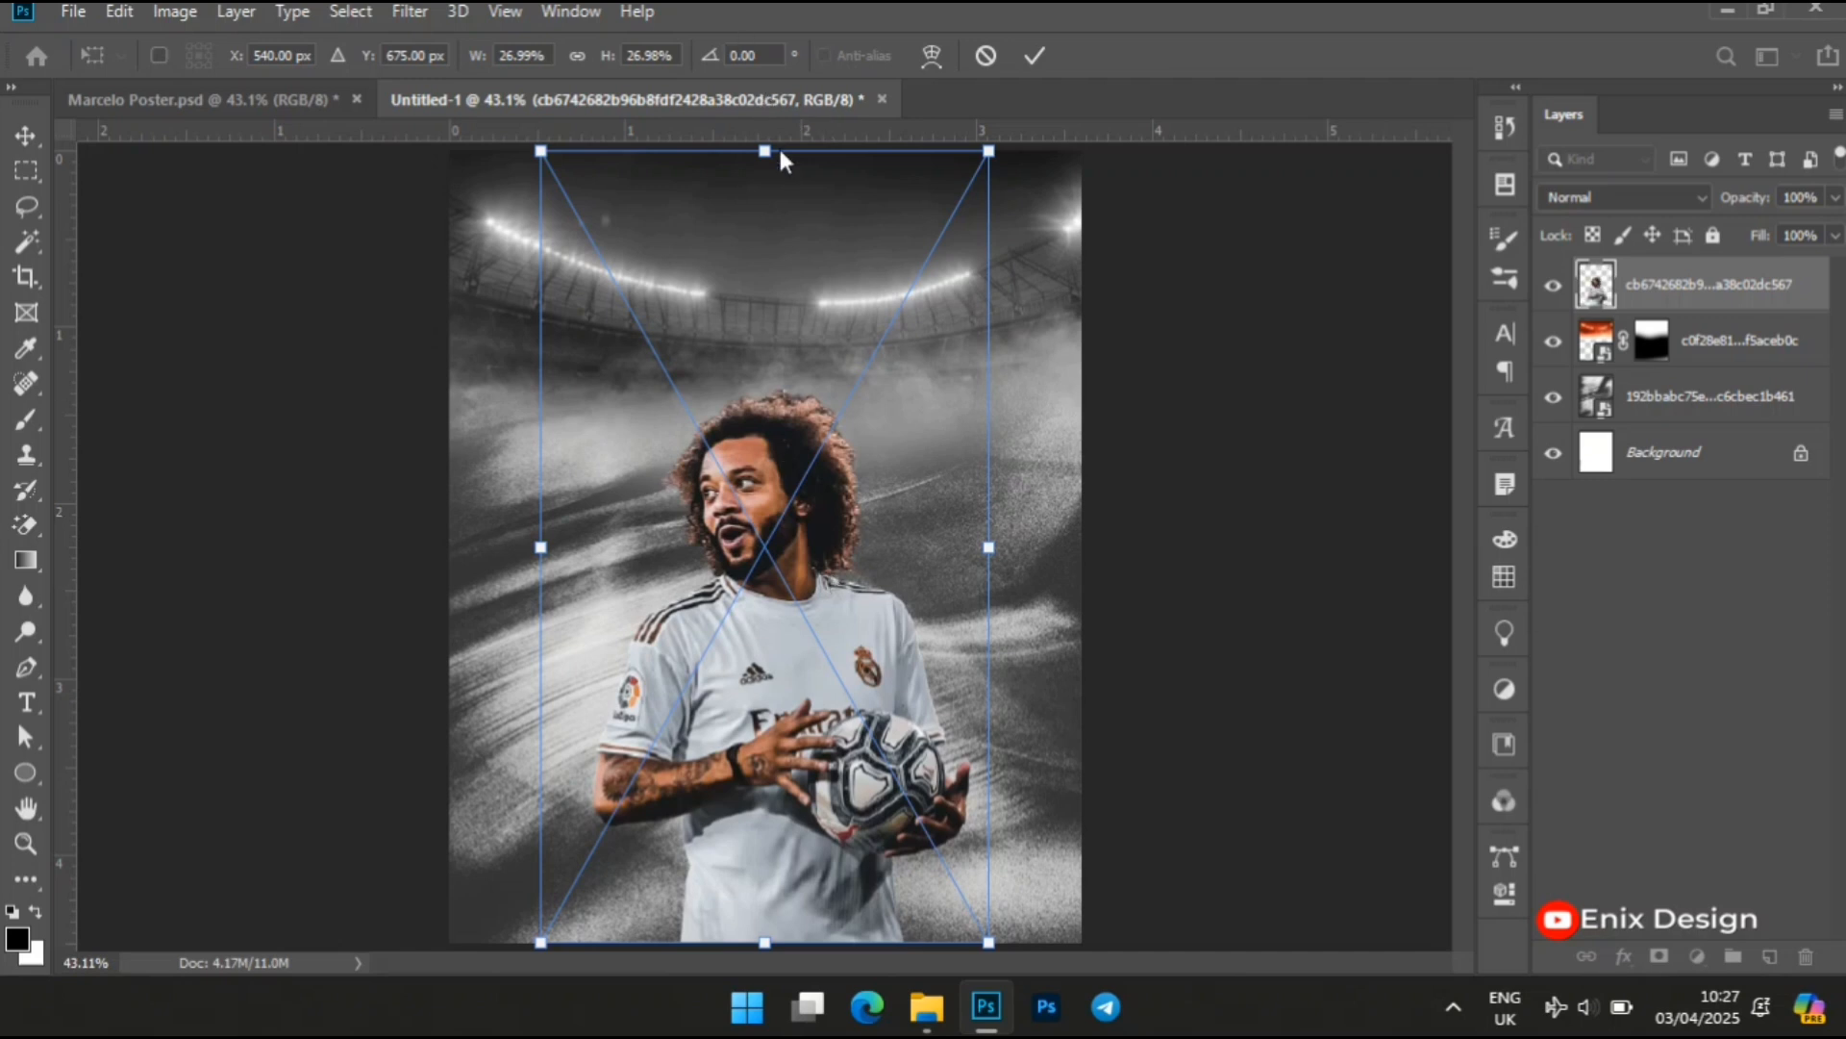
Scale the player cutout up to about 30.5% and move it up to Y 542 px, centred on the canvas
left_click_drag(767, 152, 754, 54)
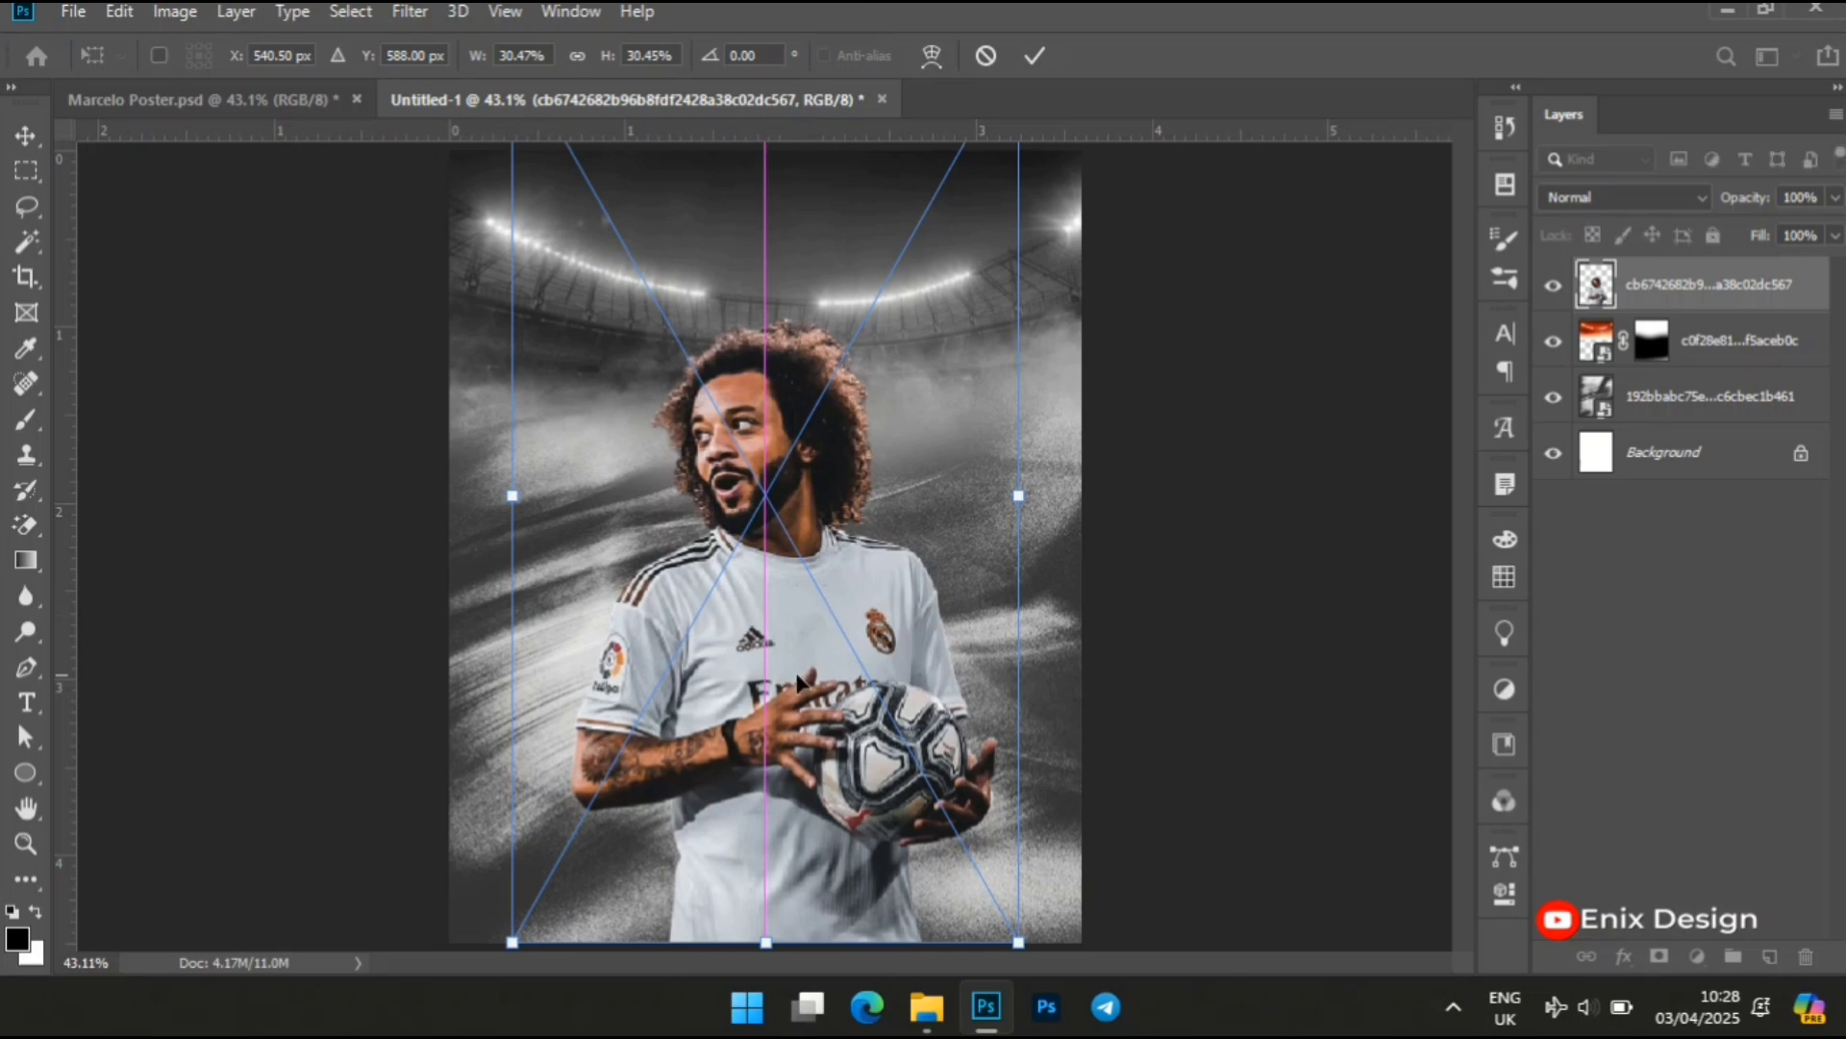
left_click_drag(783, 742, 778, 717)
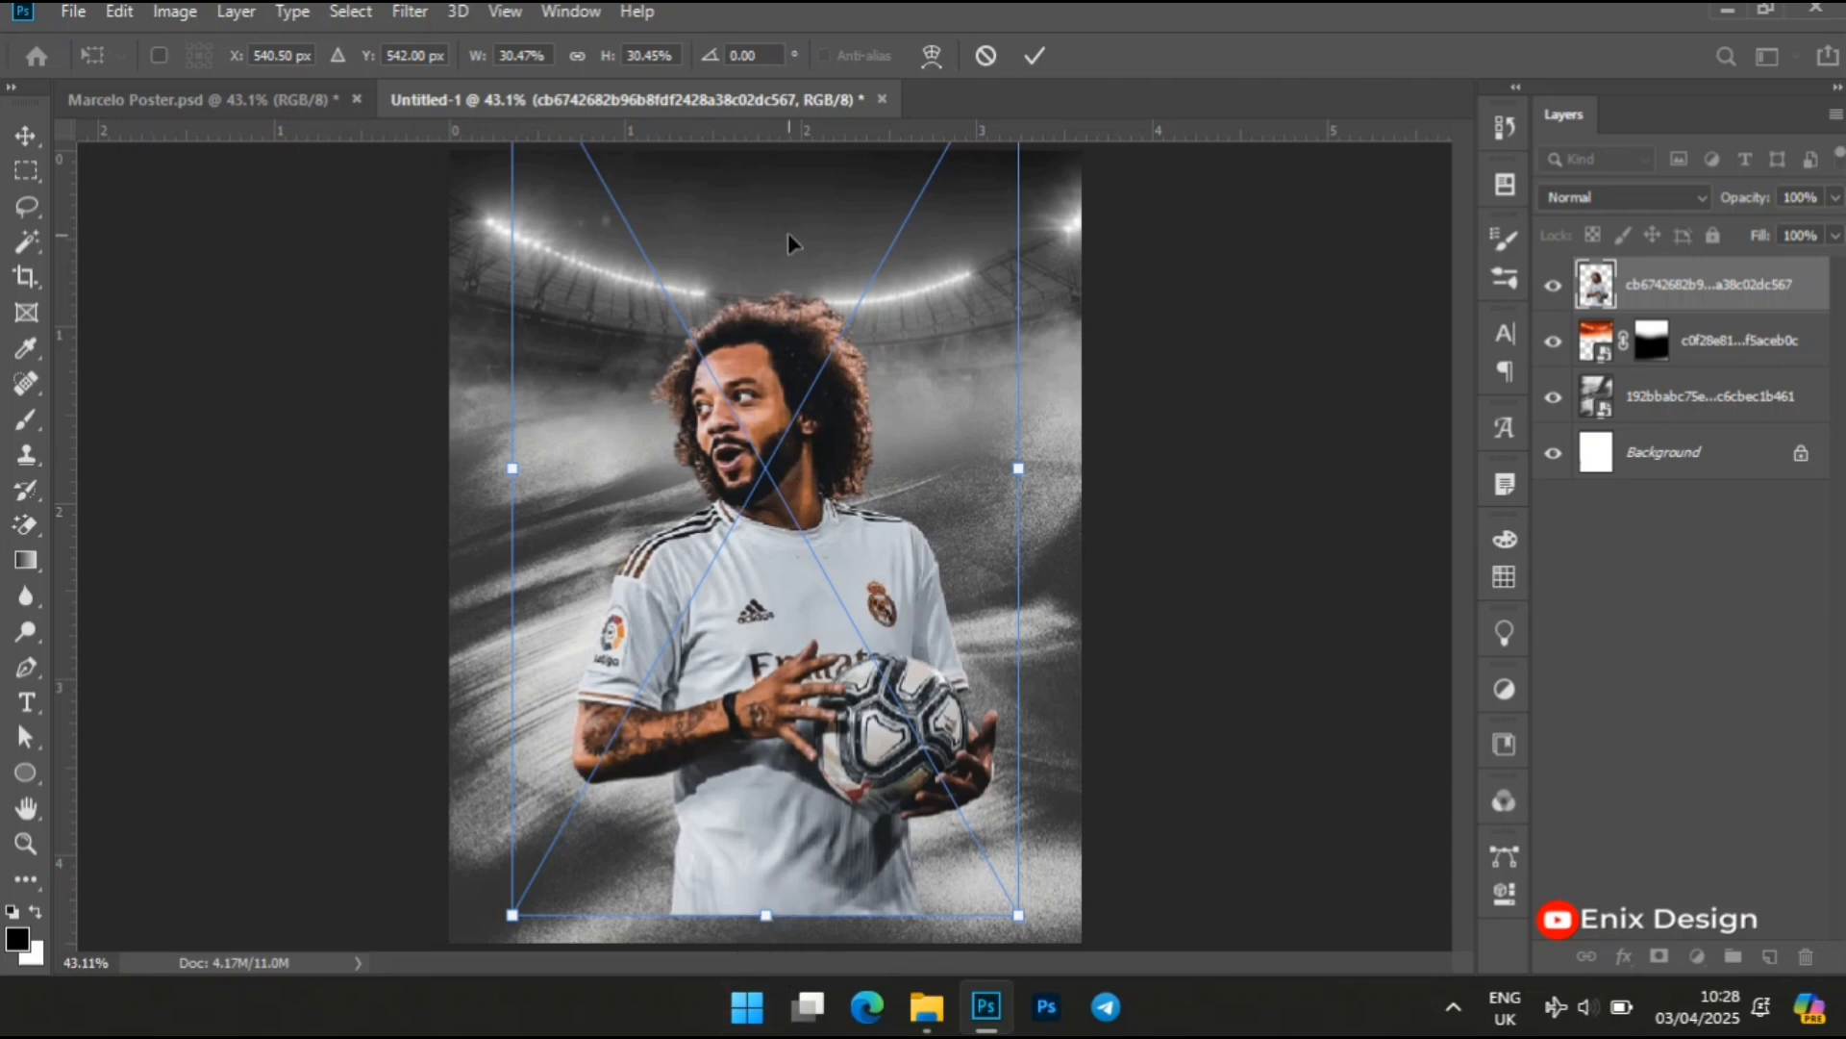
key("v")
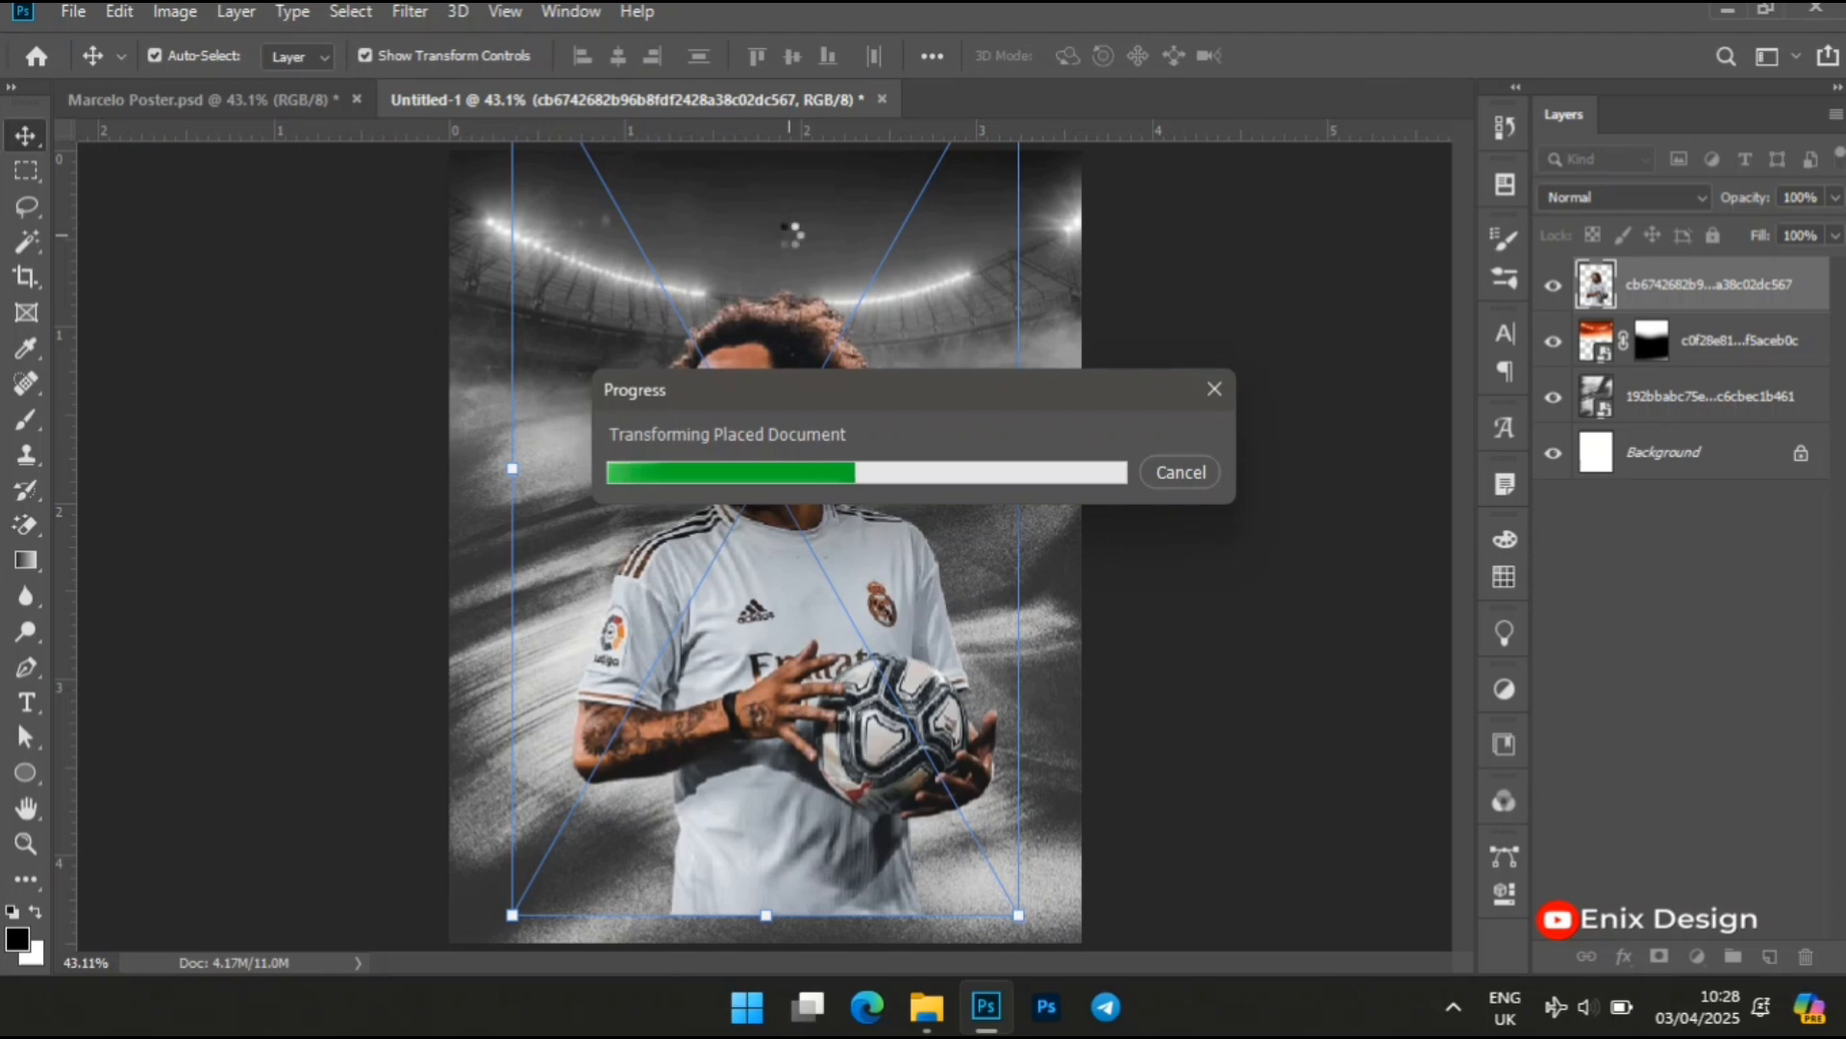
Move the player cutout up to about Y 472 px and enlarge it slightly from its lower edge
key("z")
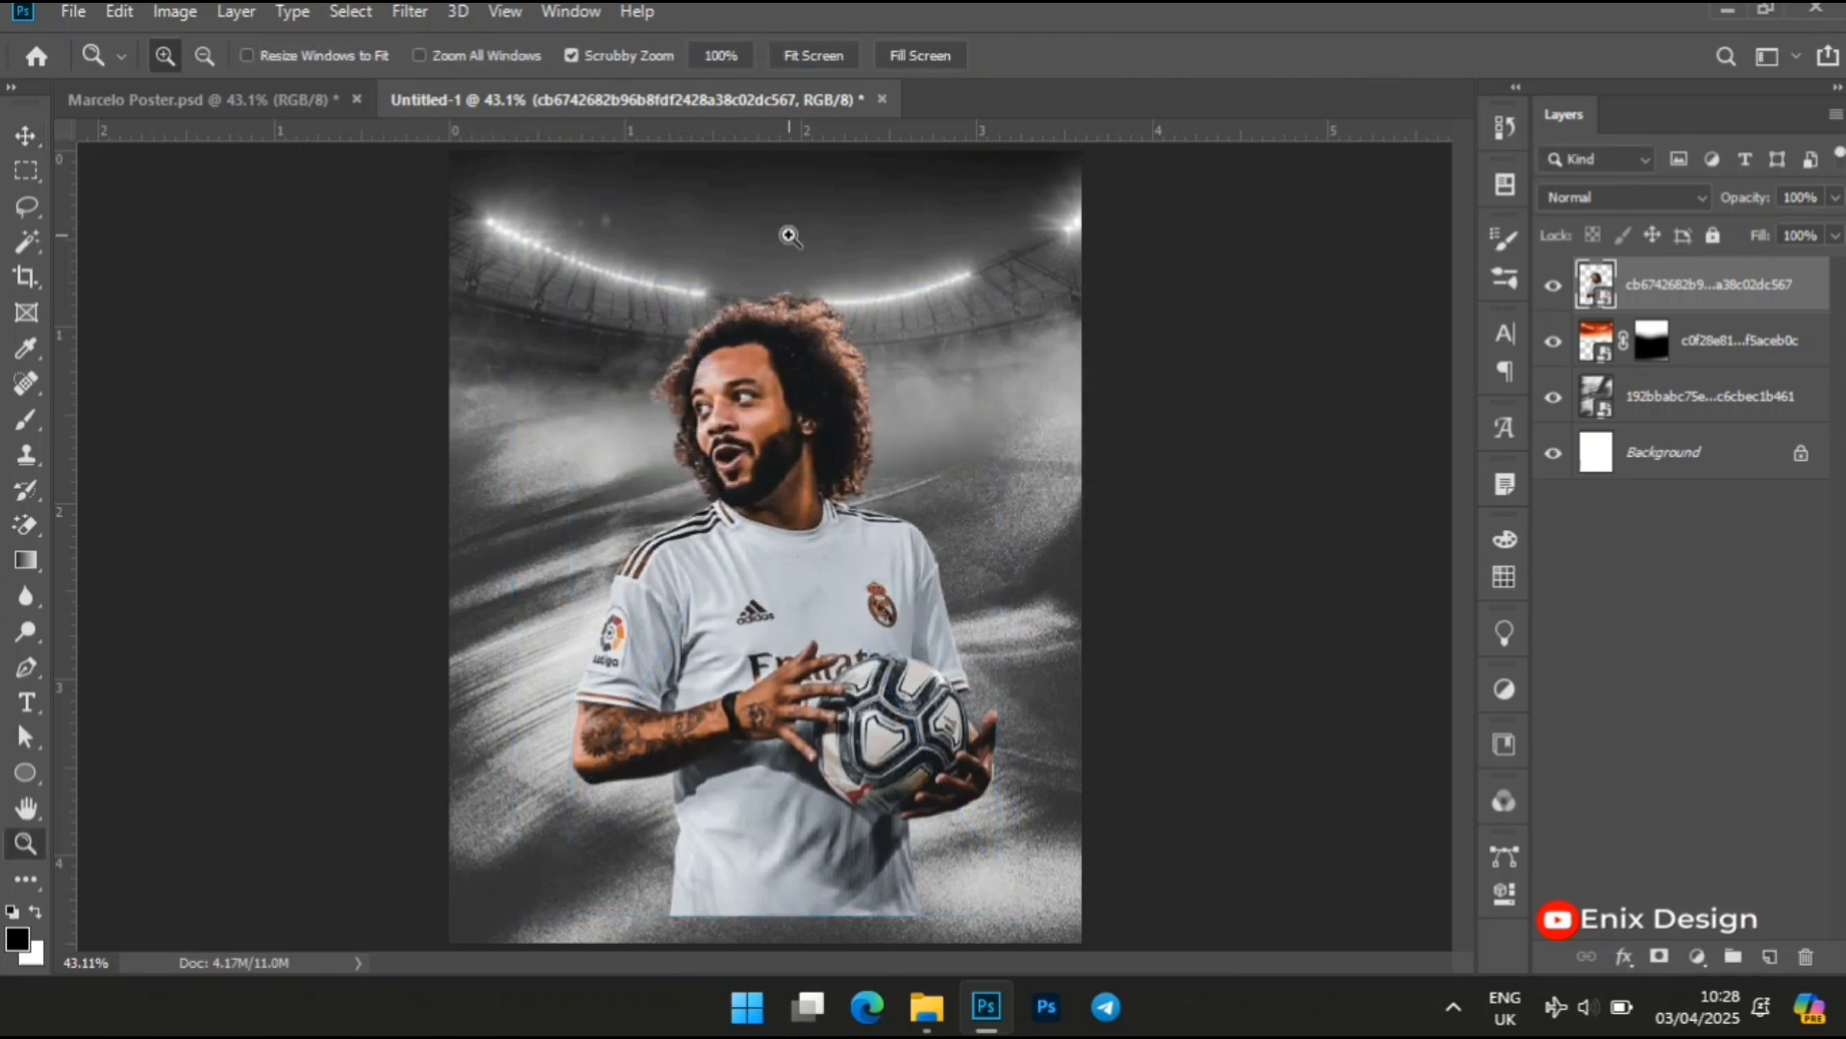
left_click_drag(846, 625, 807, 590)
key("v")
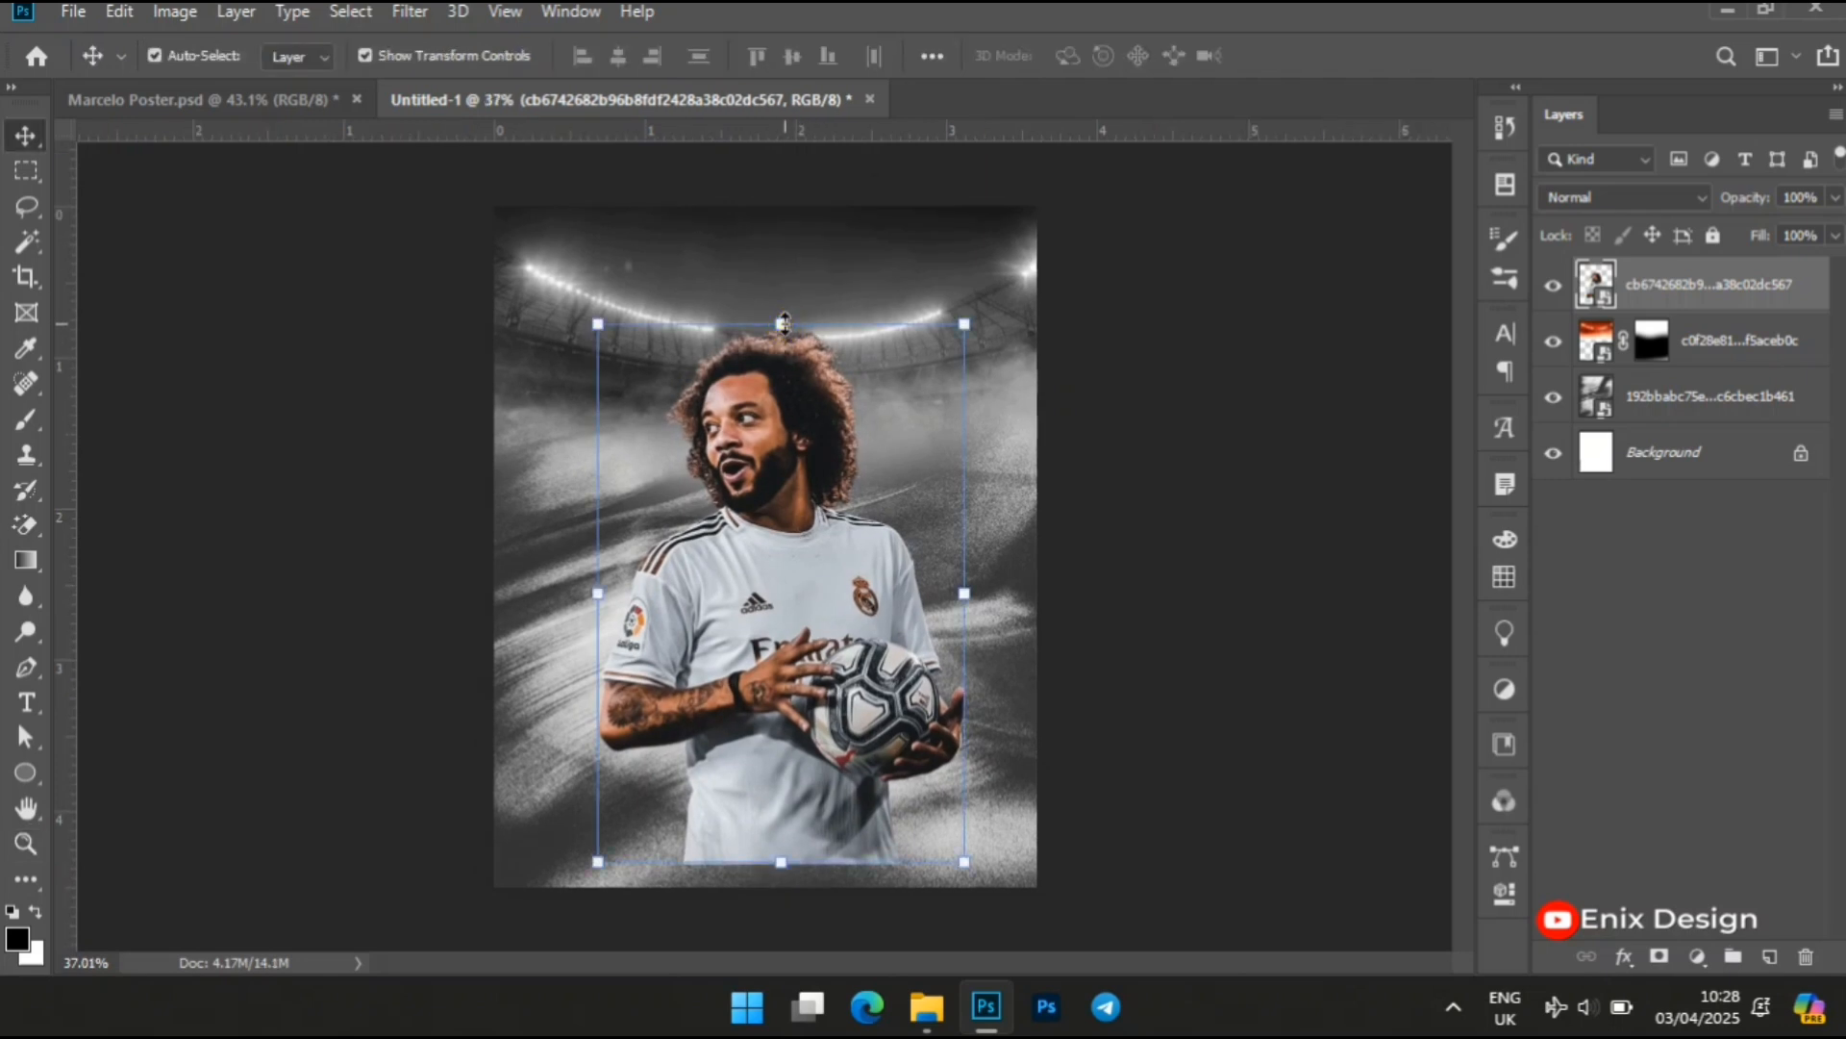
left_click_drag(783, 321, 765, 96)
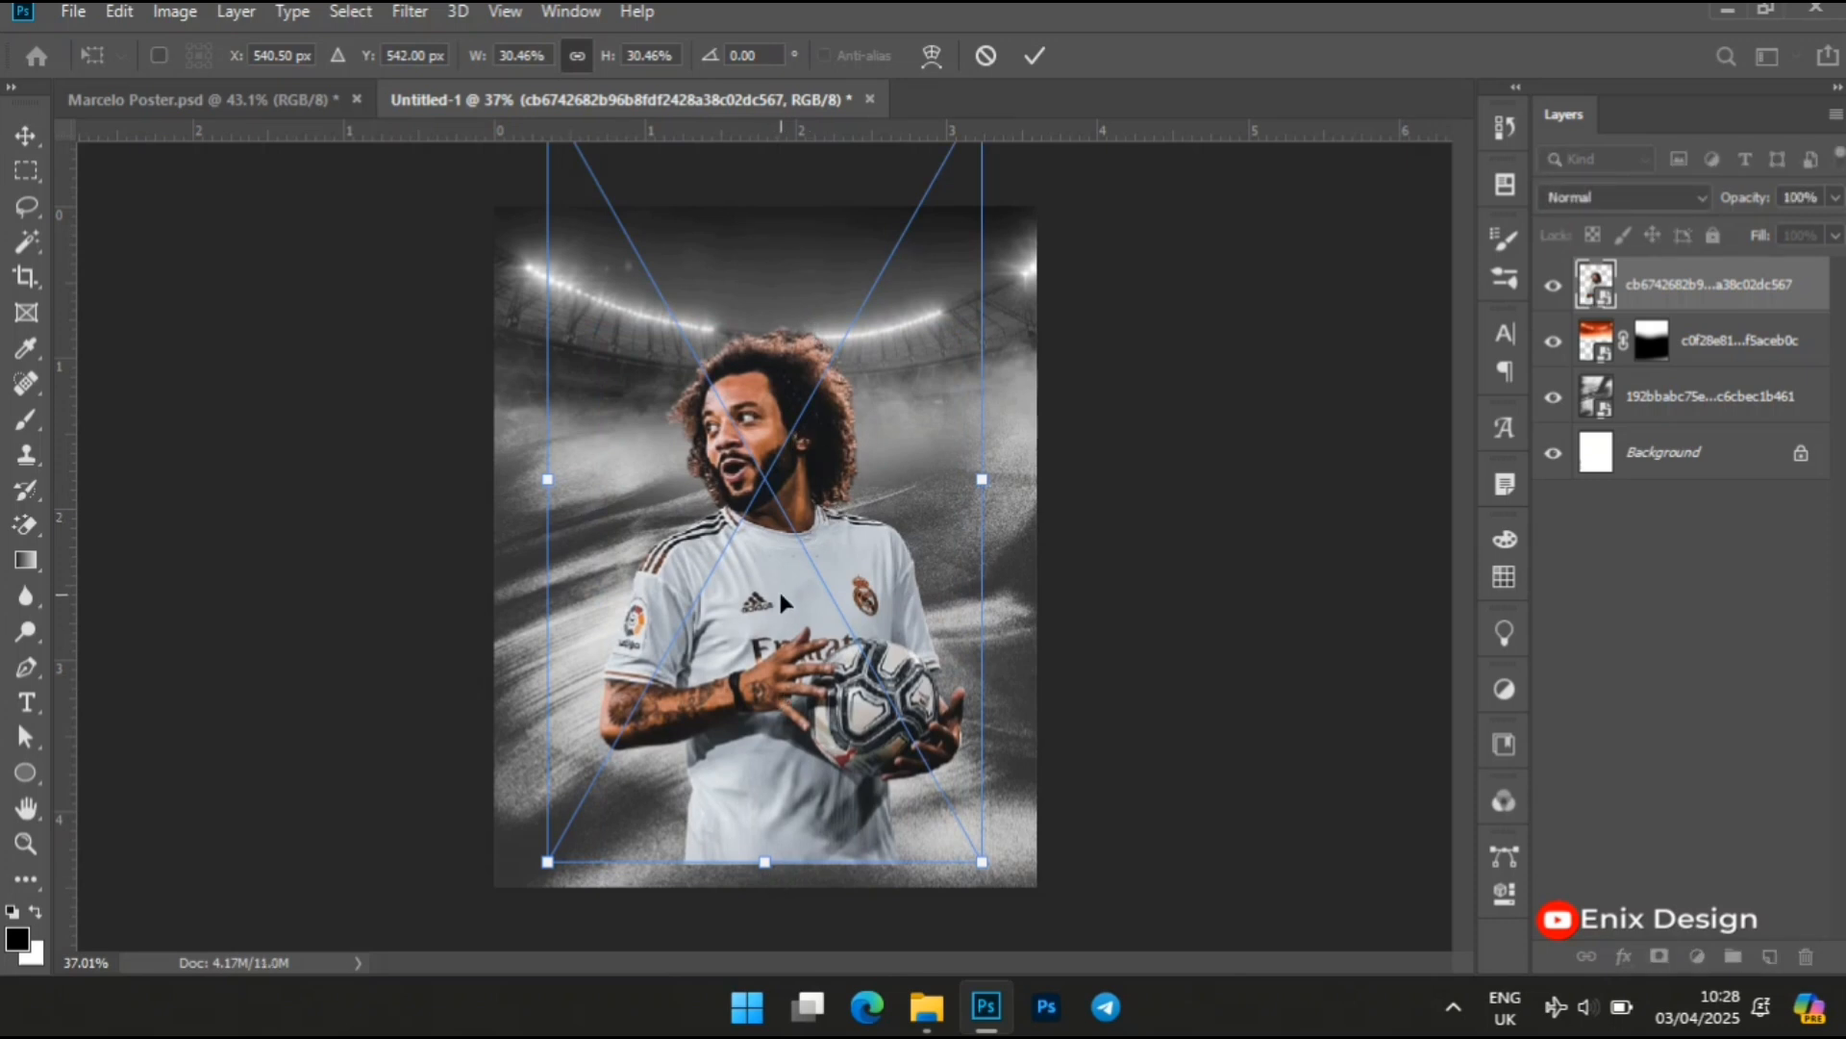
left_click_drag(777, 587, 777, 546)
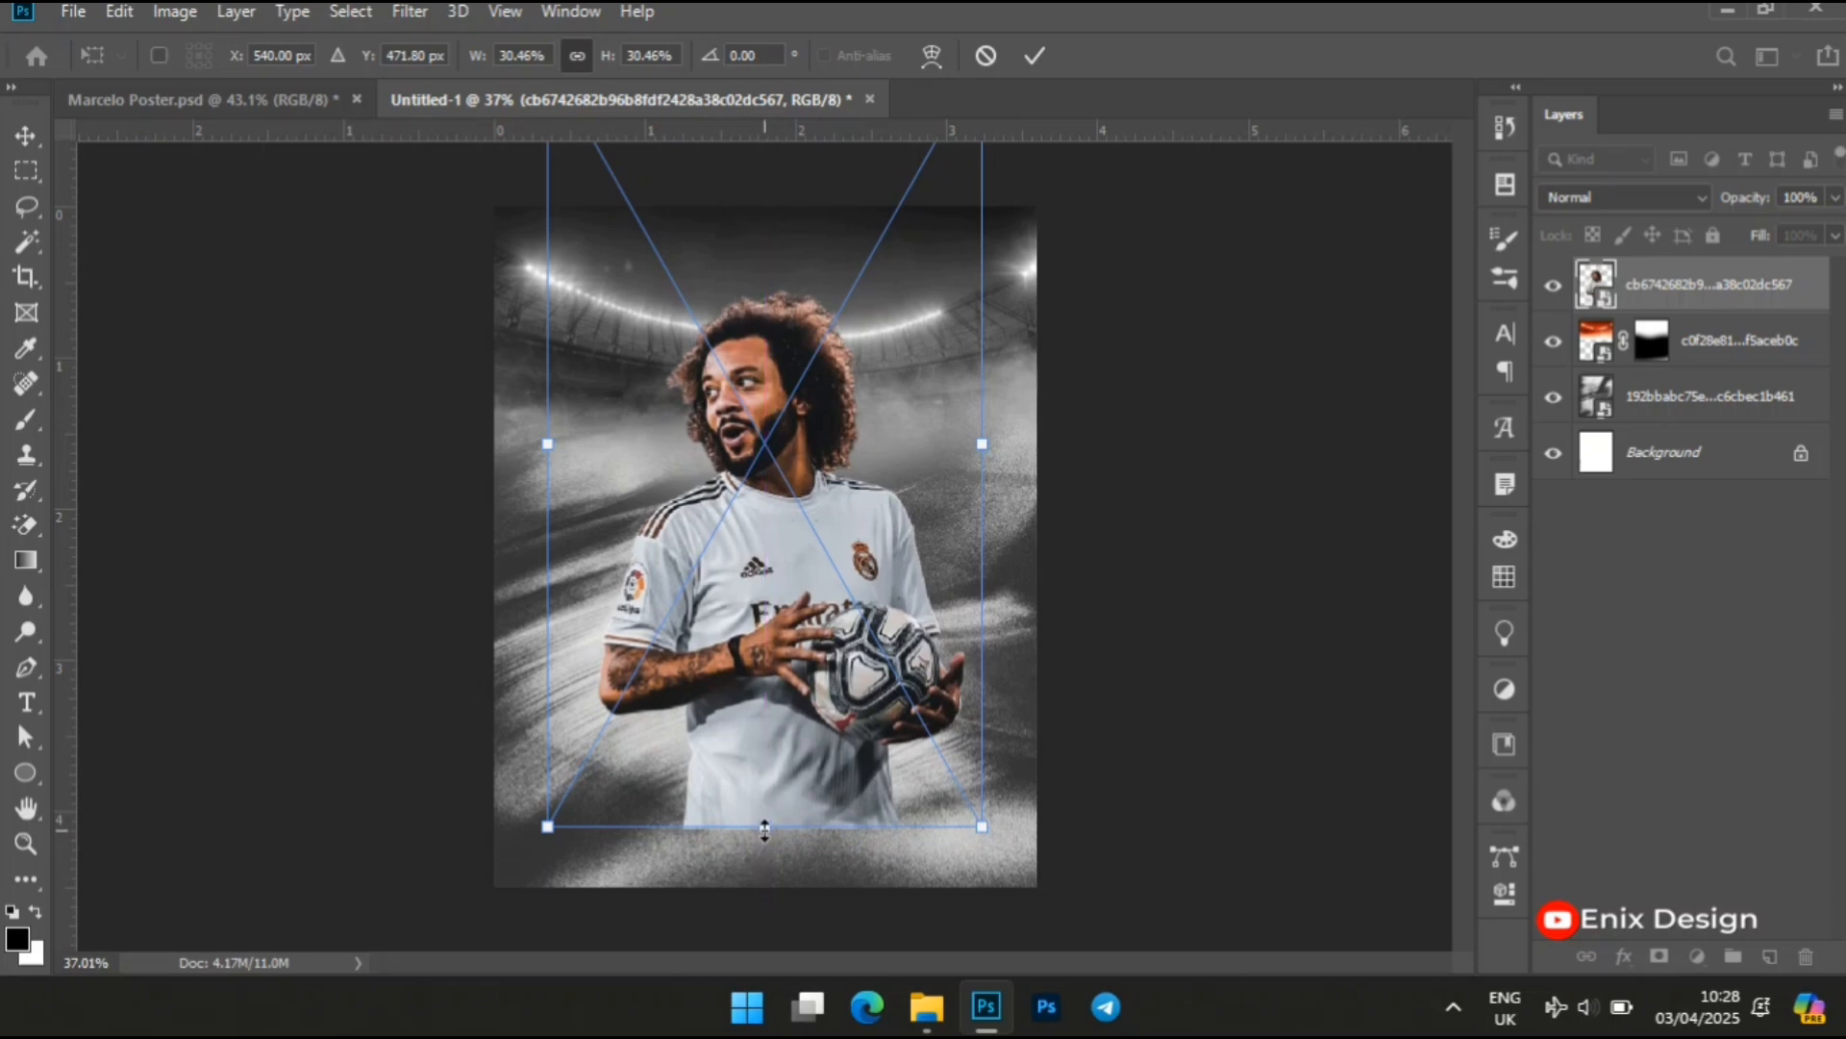
left_click_drag(764, 826, 765, 841)
key("Return")
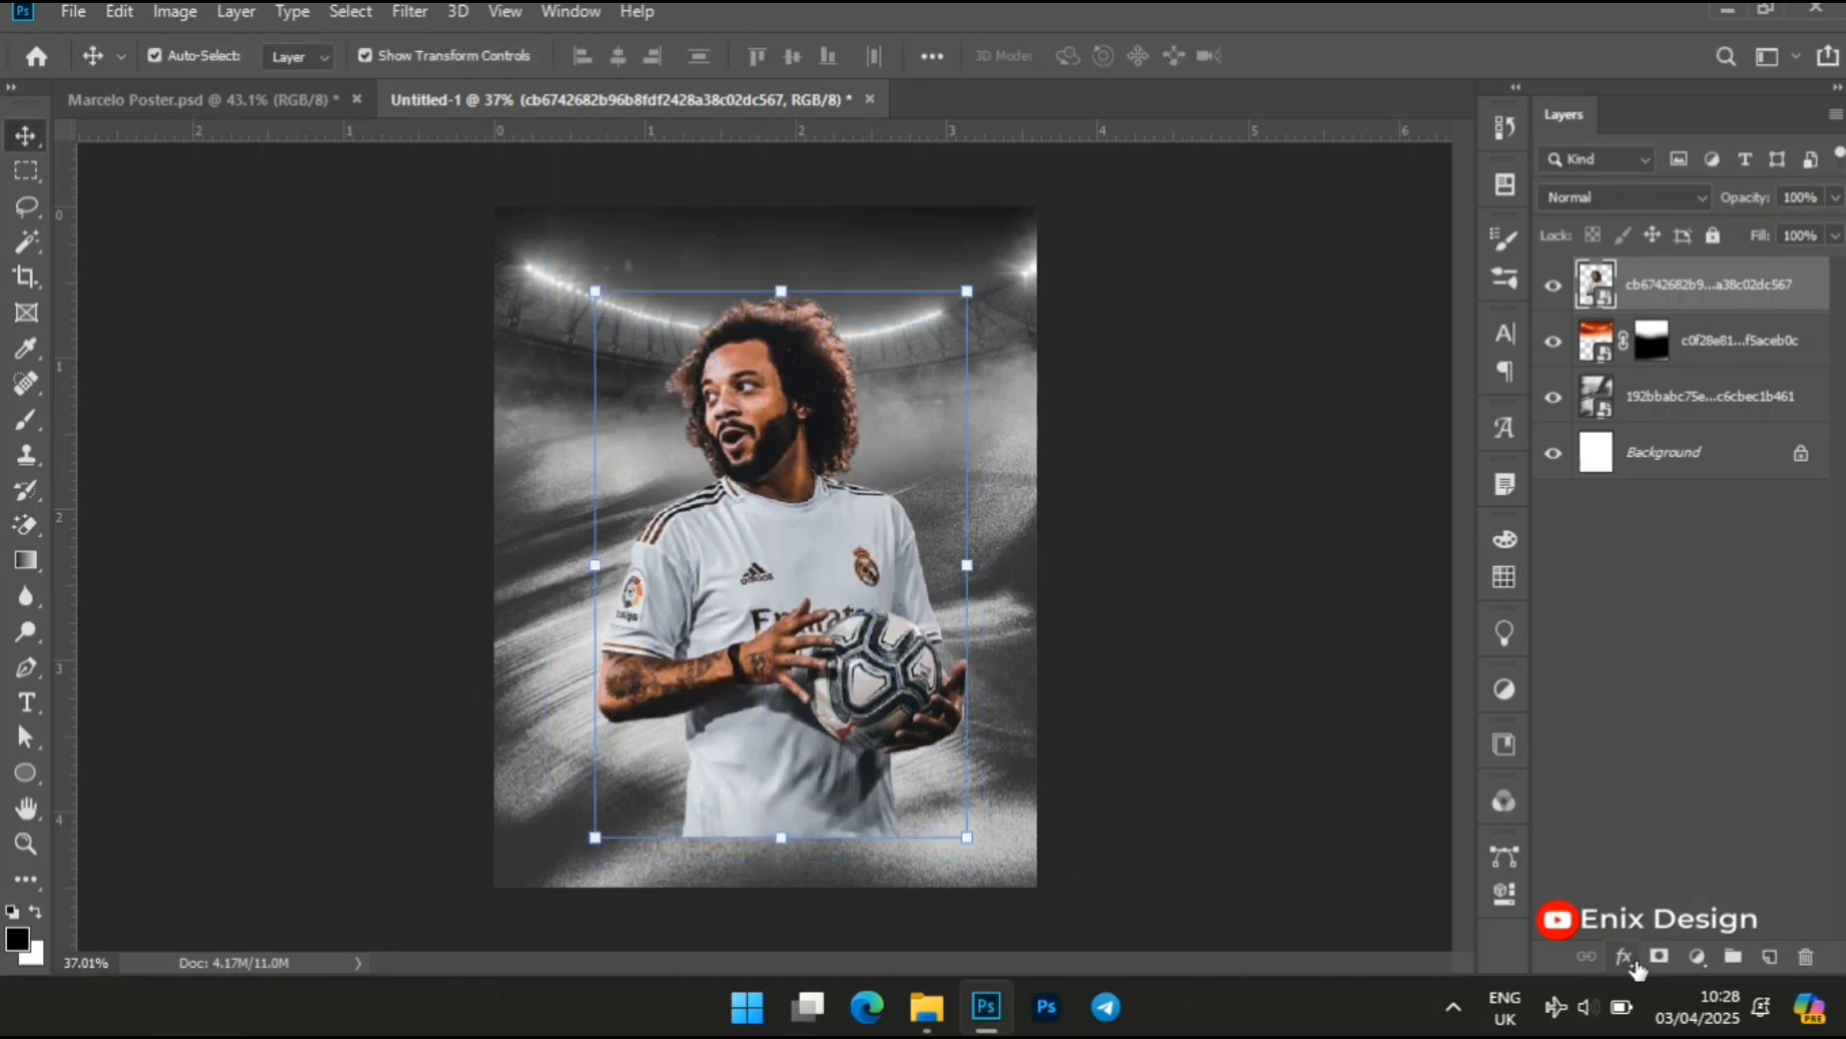
Add a layer mask to the player cutout and paint black with a soft 400 px brush to fade the shirt's lower edge
left_click(1659, 956)
key("b")
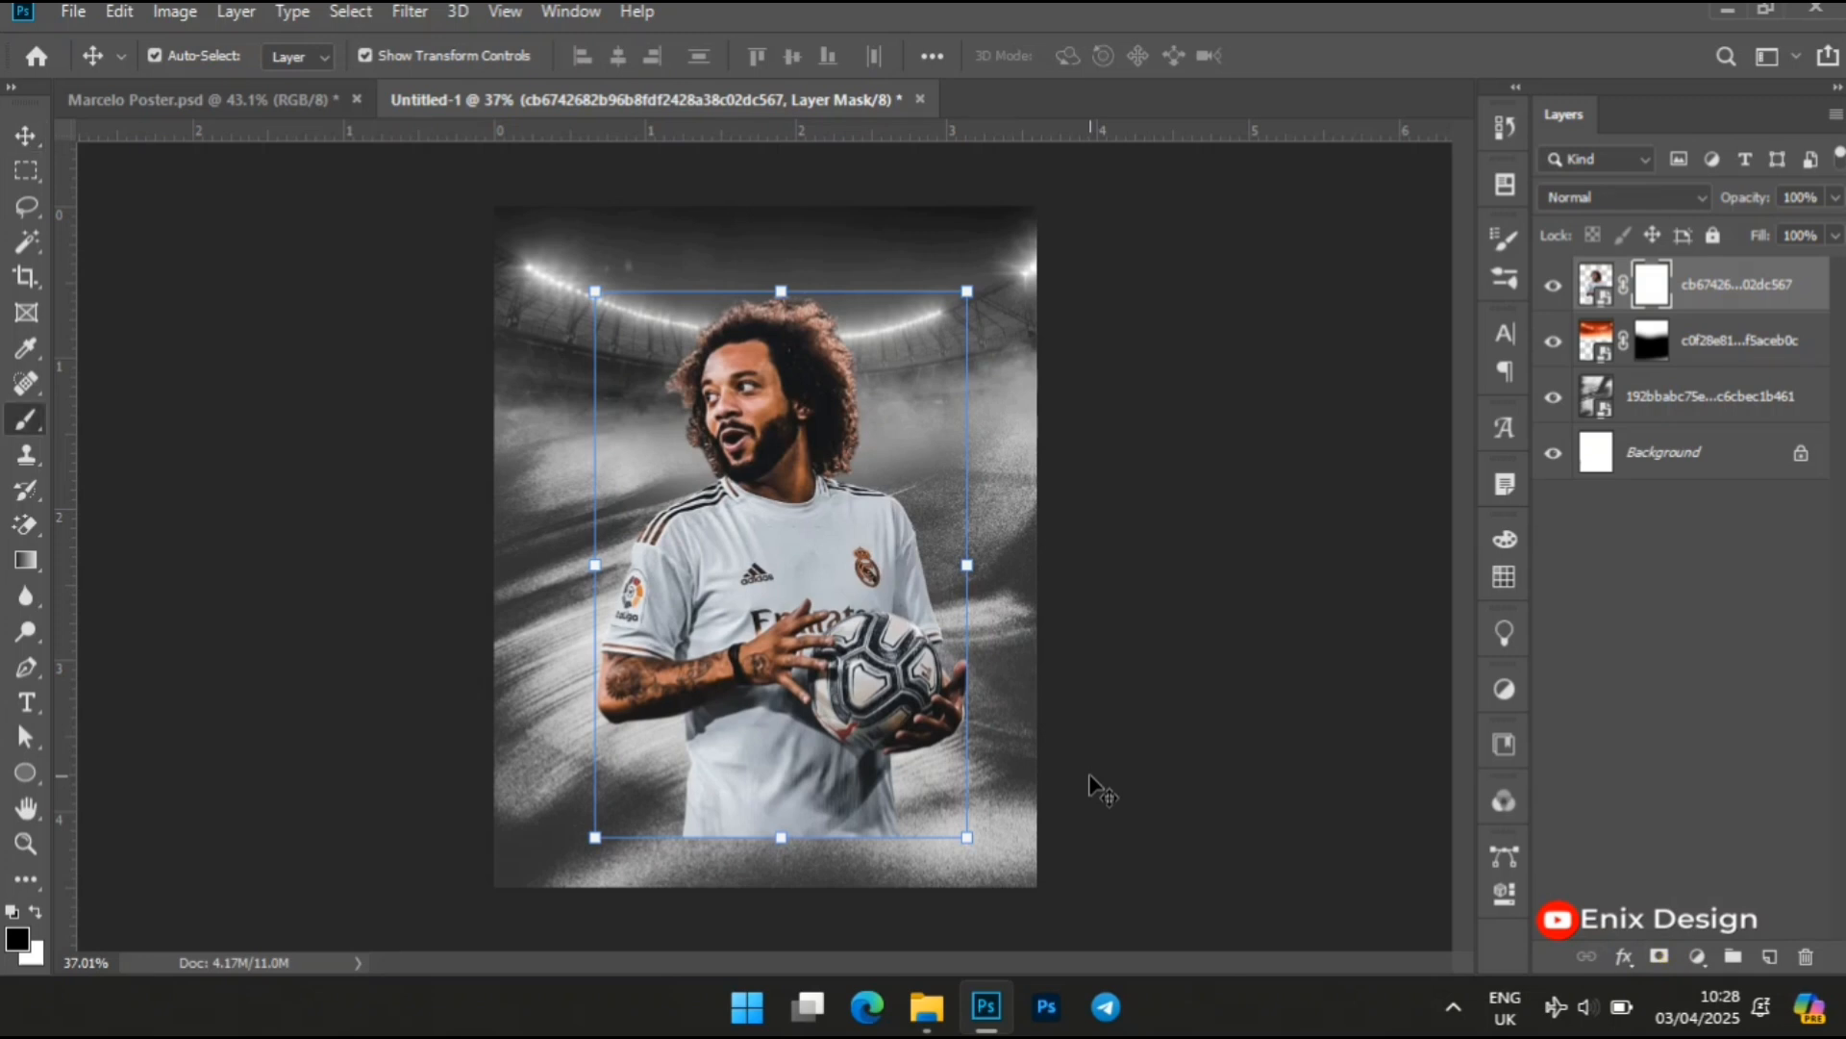
key("bracketleft")
key("bracketleft")
key("bracketleft")
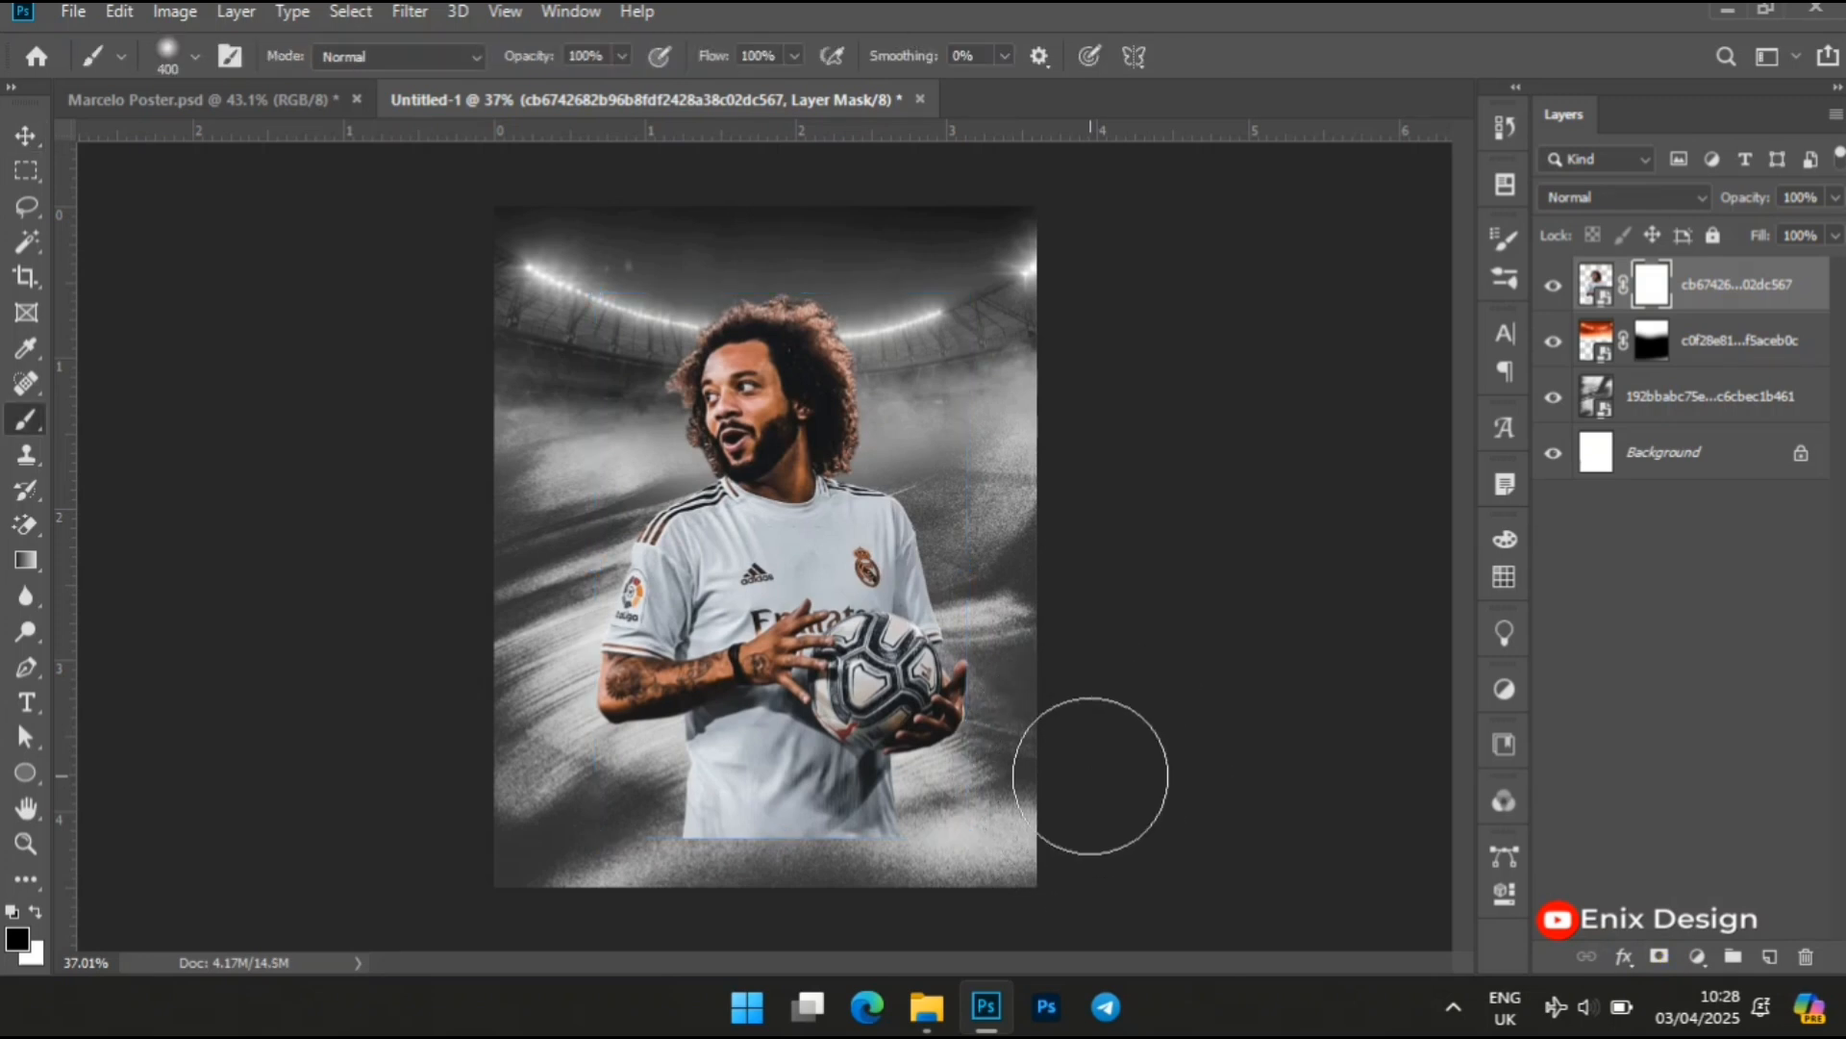
mouse_move(954, 929)
left_mouse_down()
mouse_move(855, 941)
mouse_move(845, 920)
mouse_move(898, 907)
mouse_move(716, 927)
left_mouse_up()
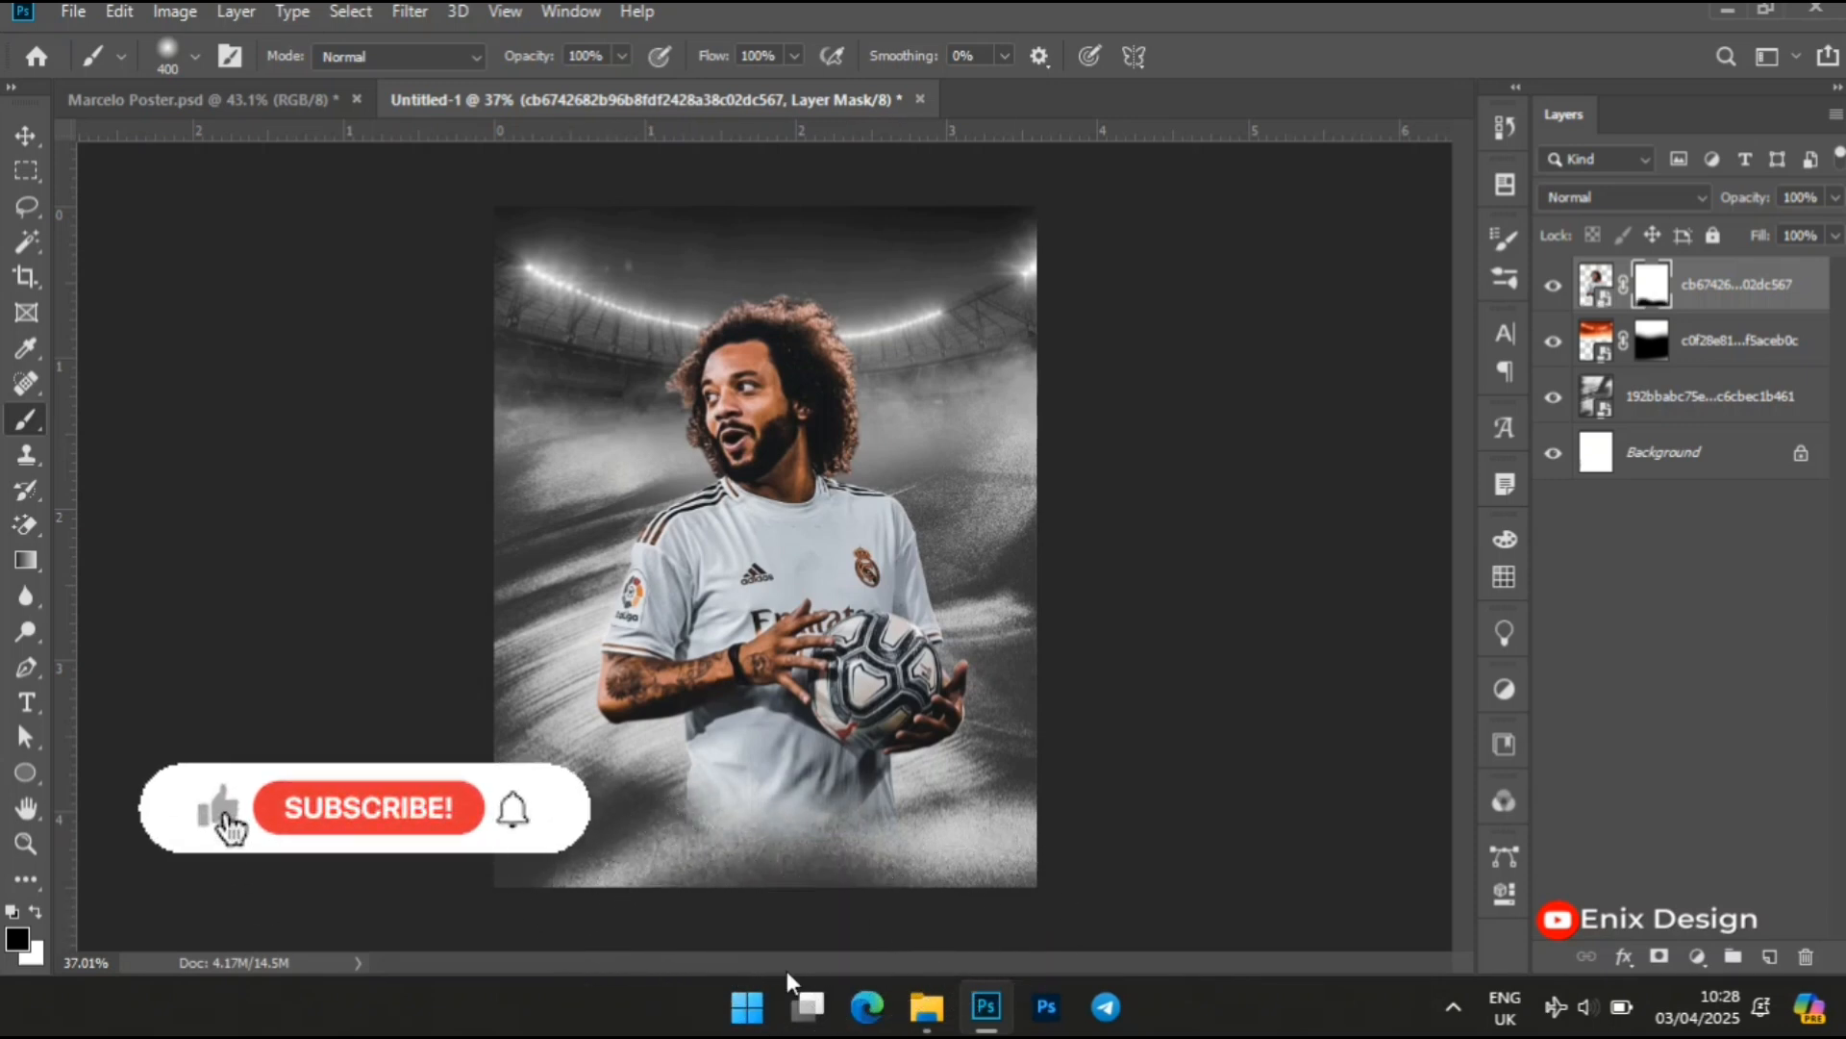
Align the player cutout horizontally to the centre of the Background layer
key("v")
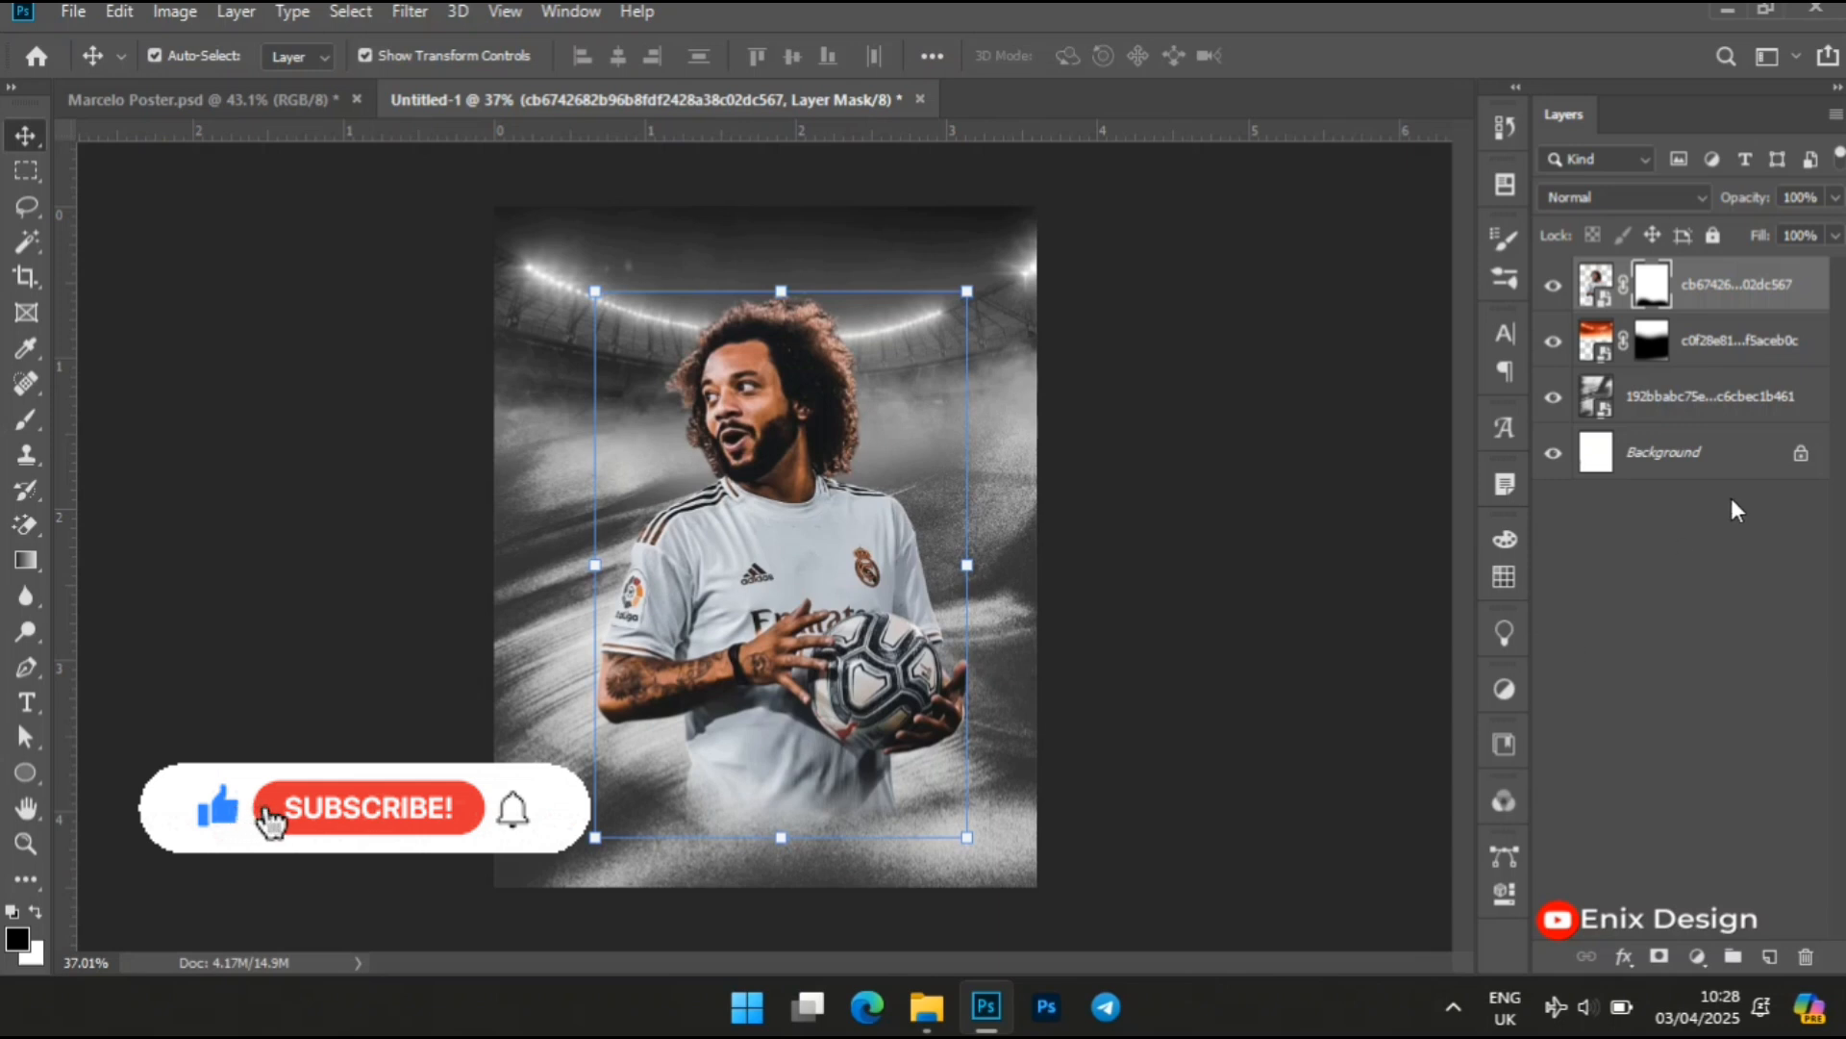
left_click(1698, 466)
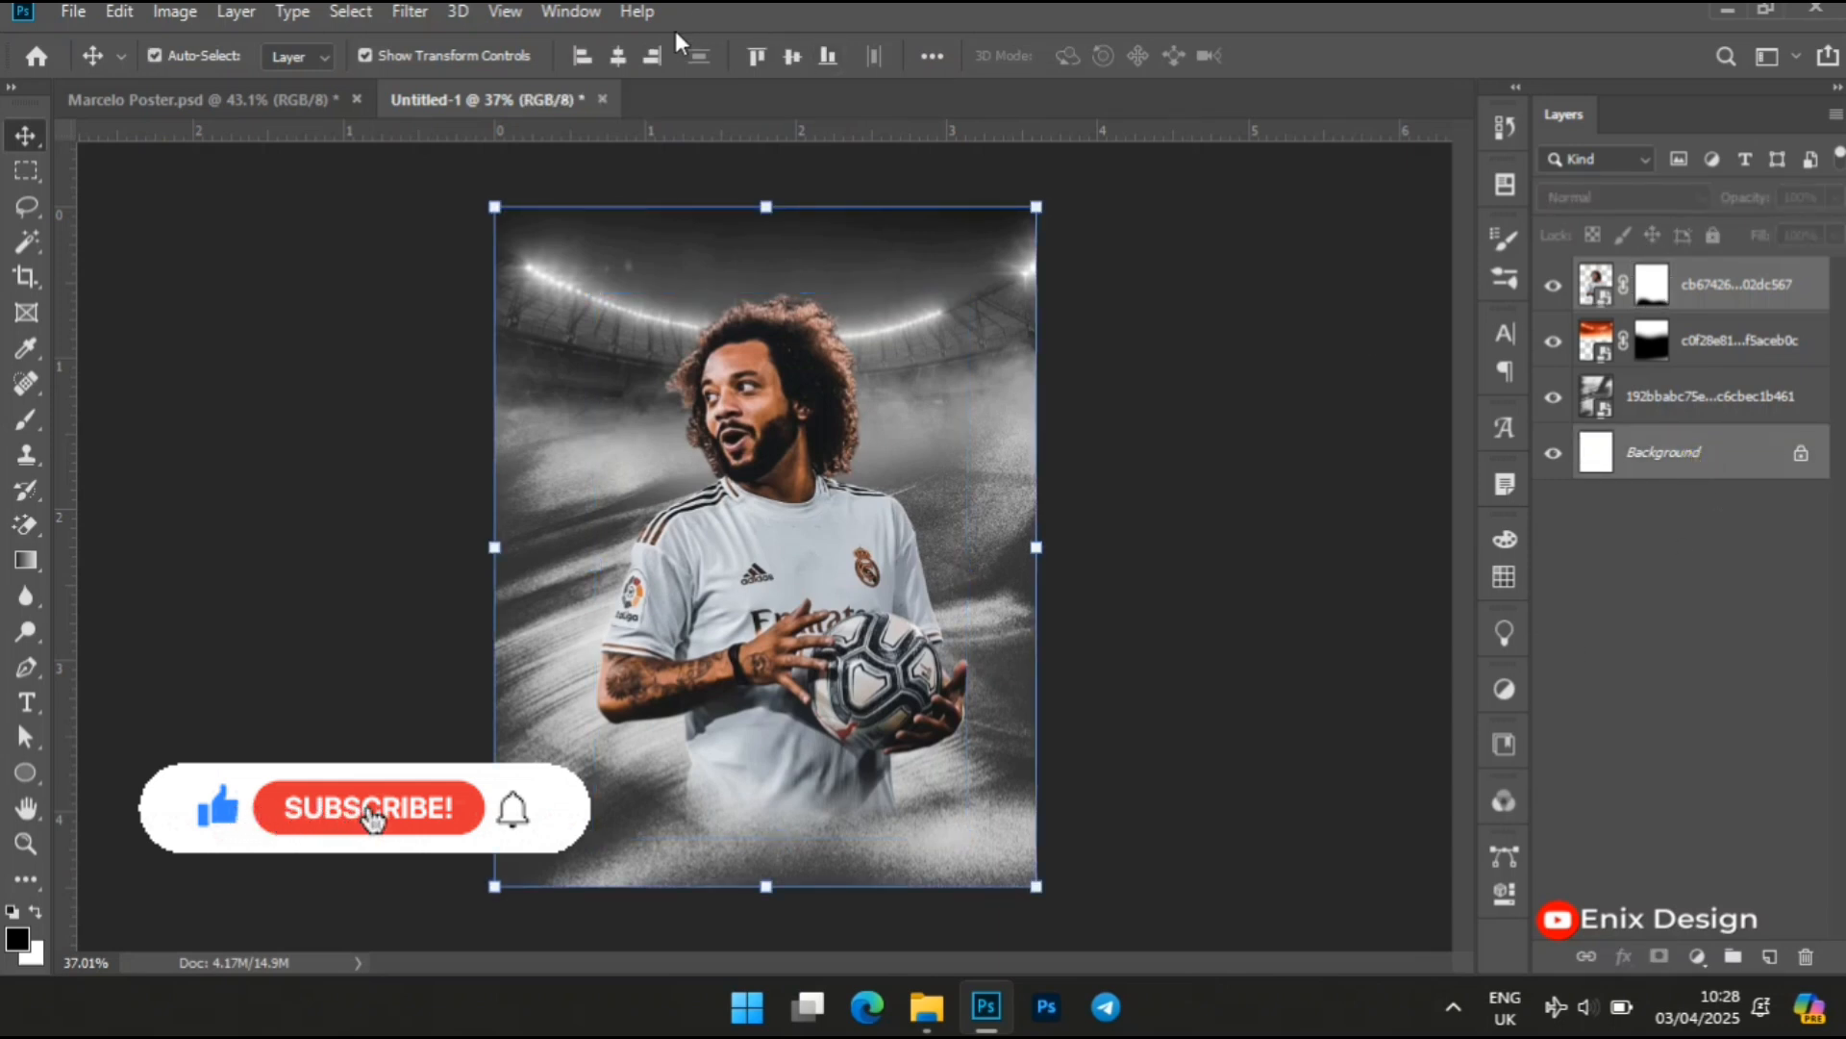
left_click(618, 55)
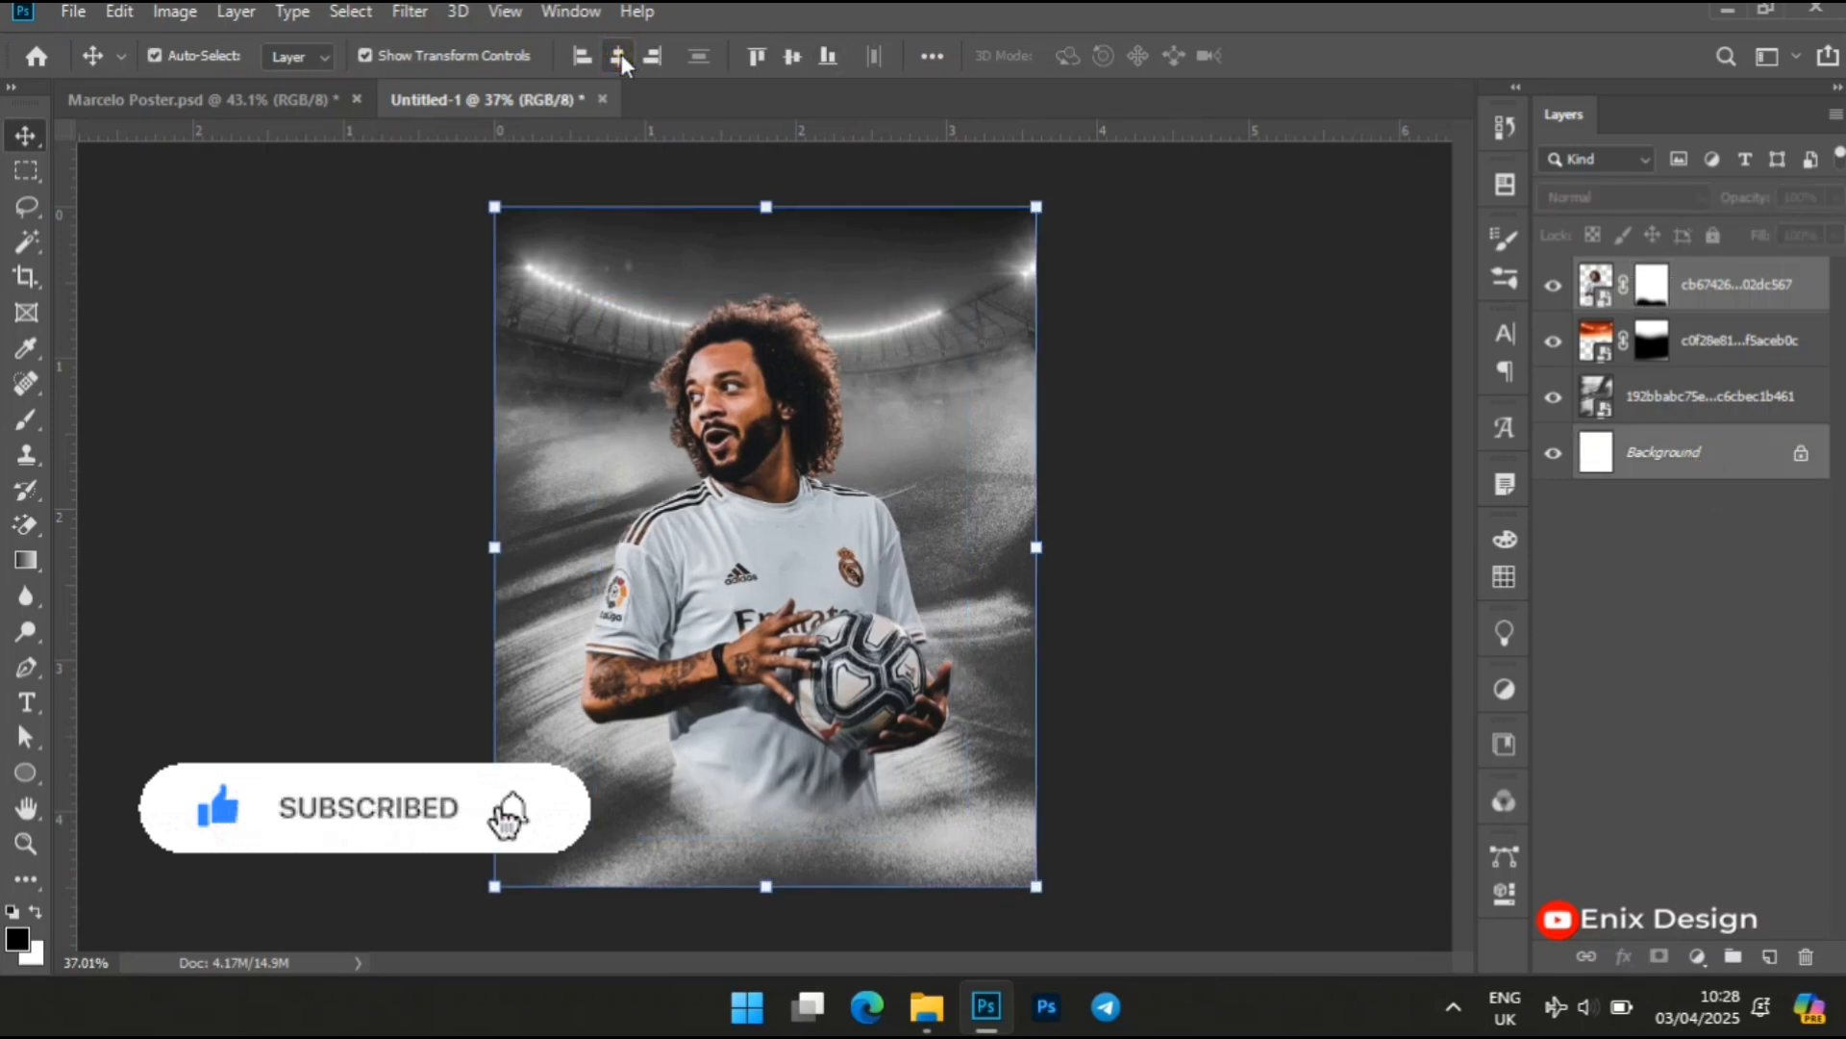
Open the Camera Raw Filter on the large player cutout and set its contrast to +5
key("z")
right_click(696, 509)
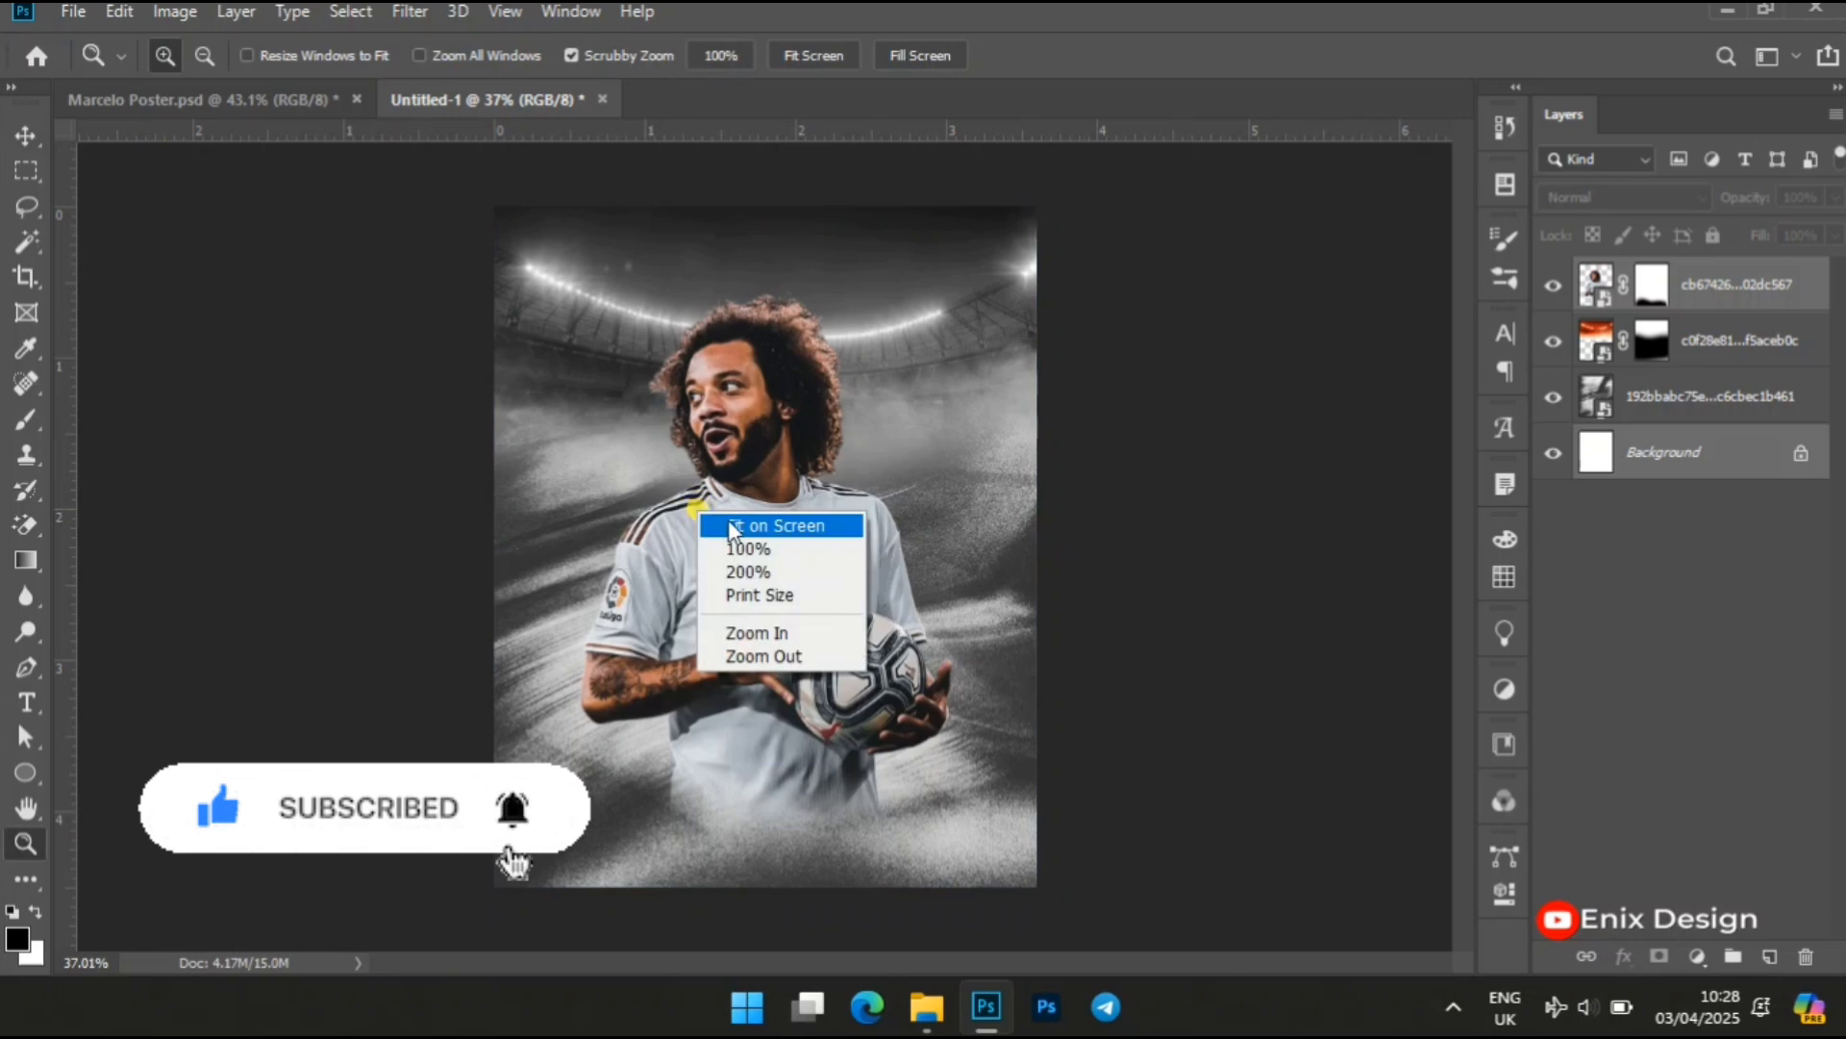
left_click(758, 527)
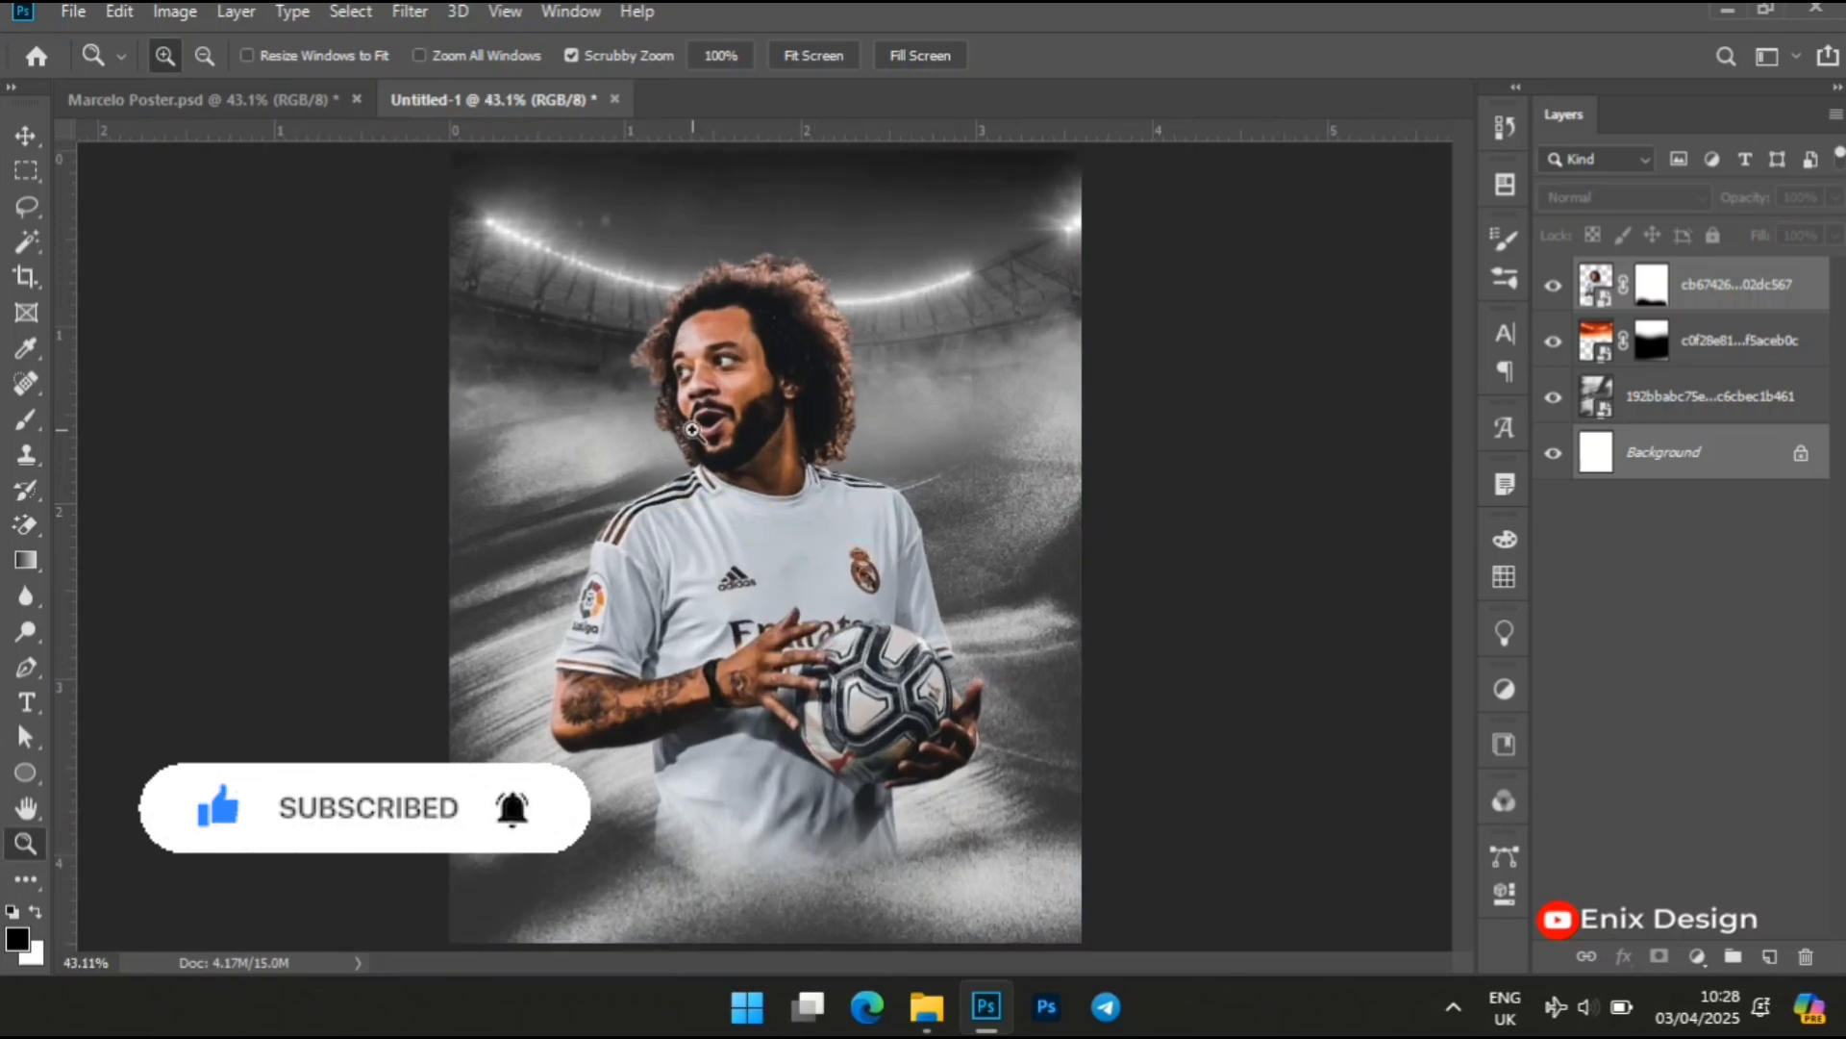
key("v")
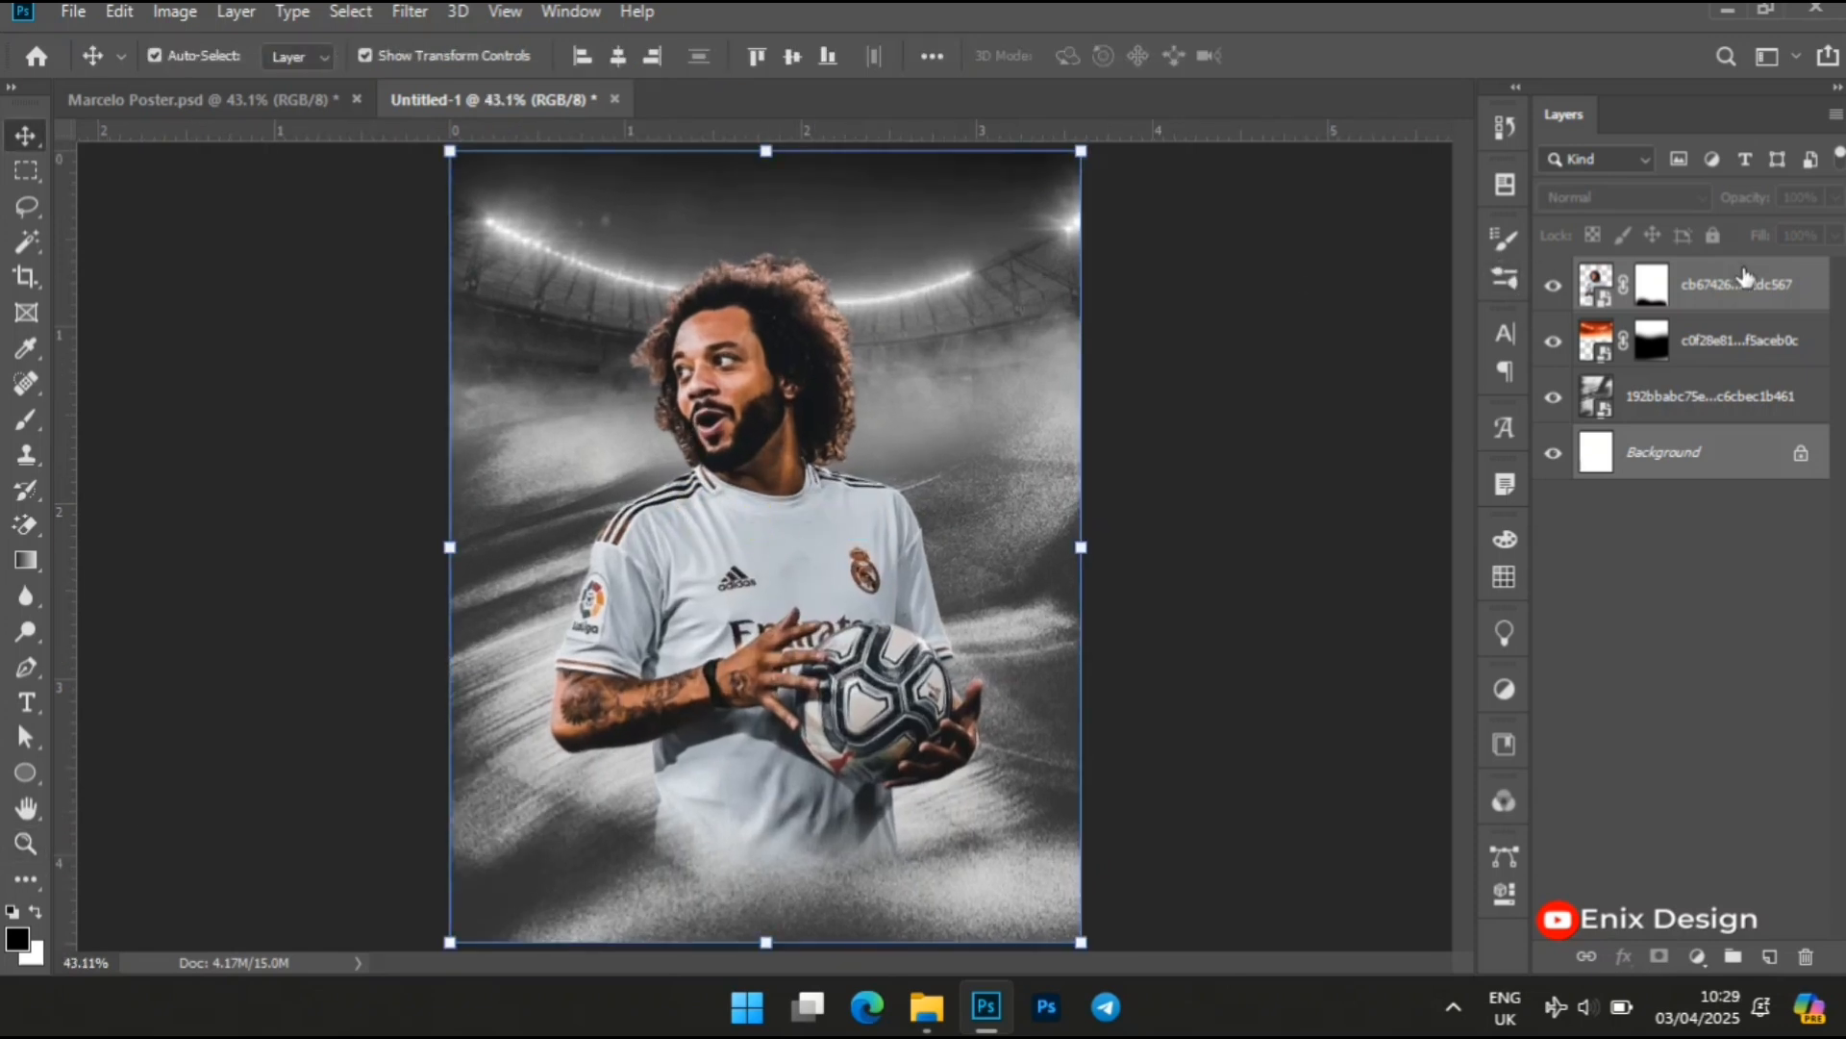
left_click(1744, 275)
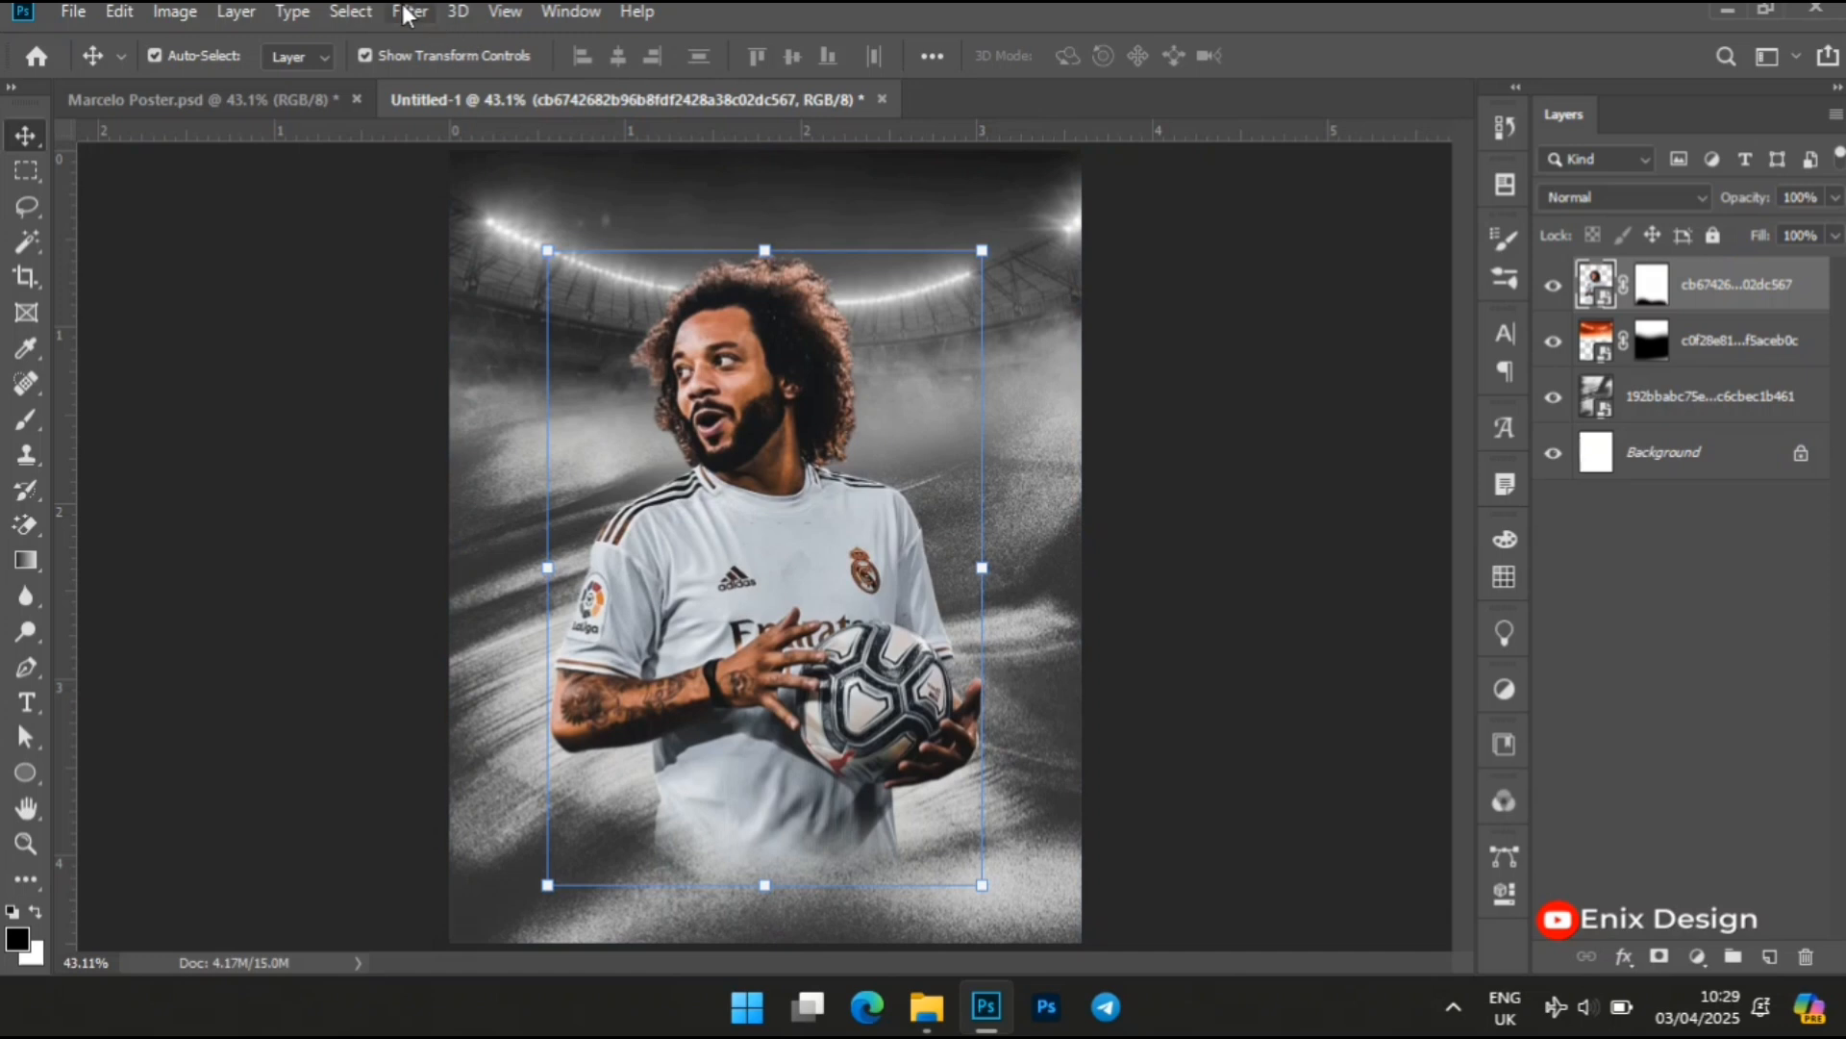
left_click(406, 13)
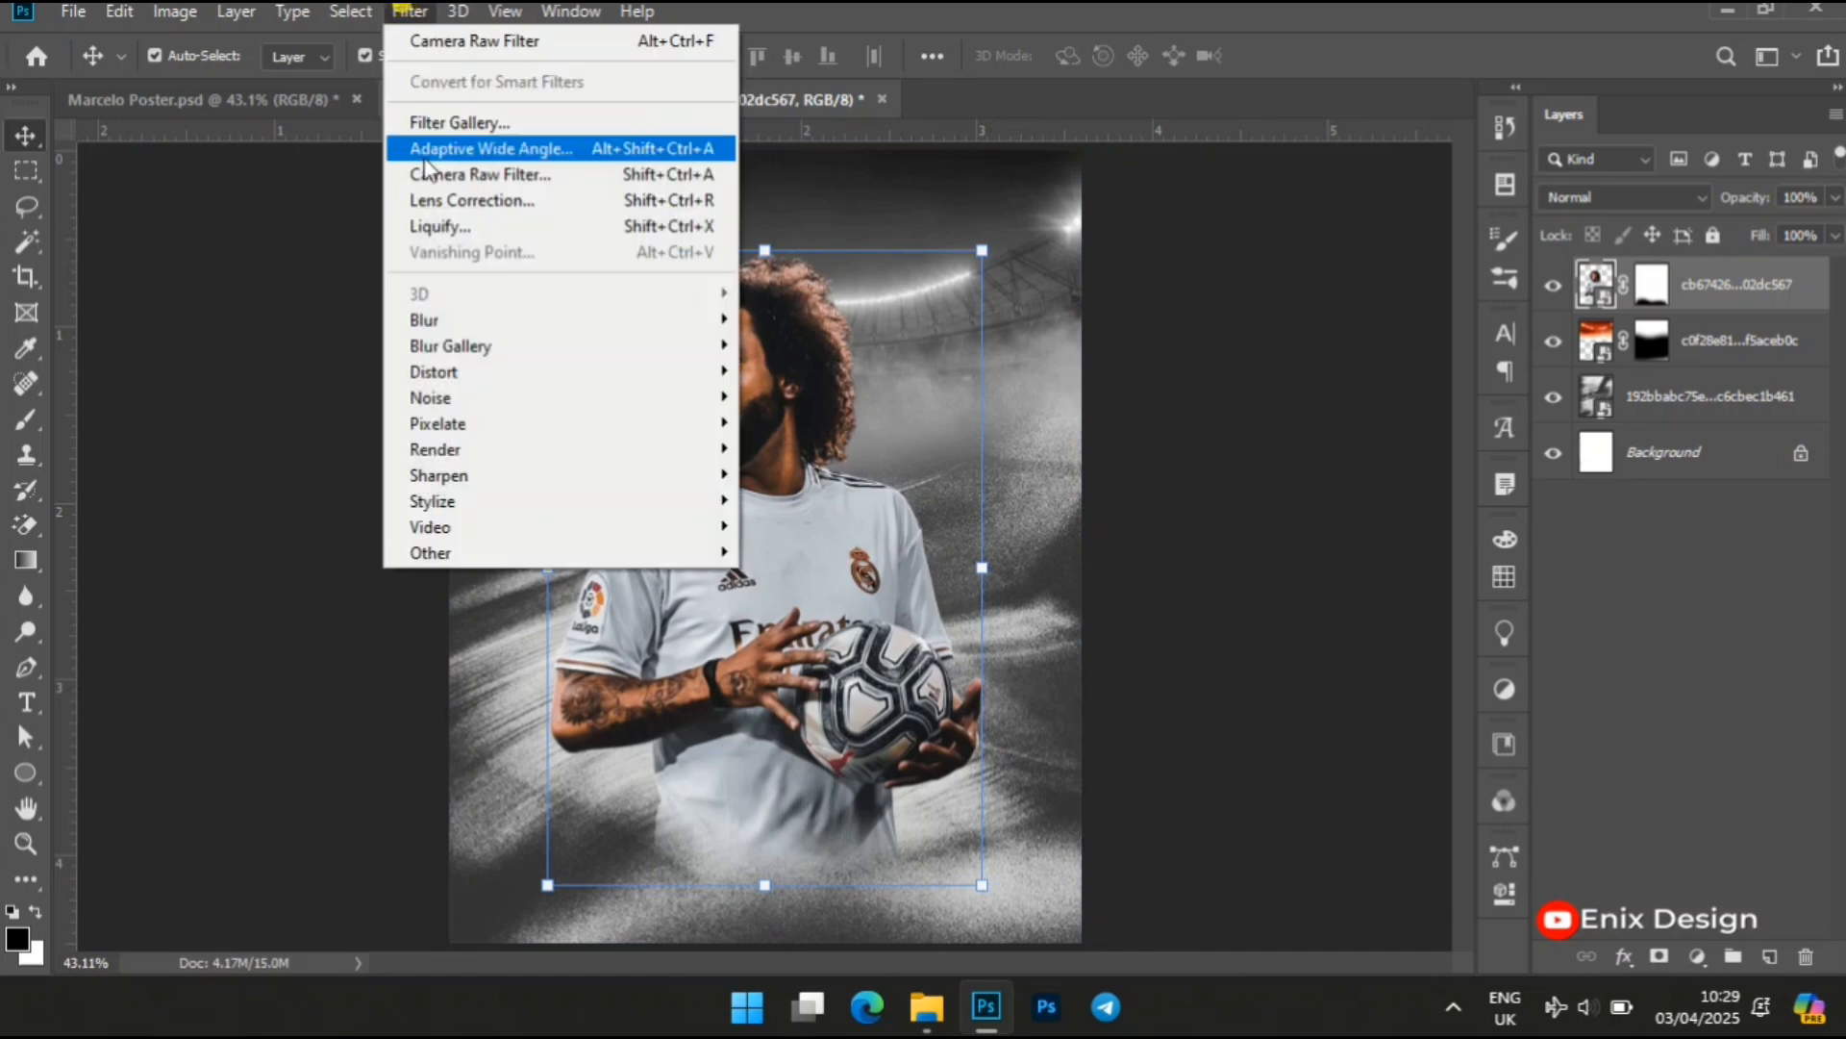
left_click(575, 175)
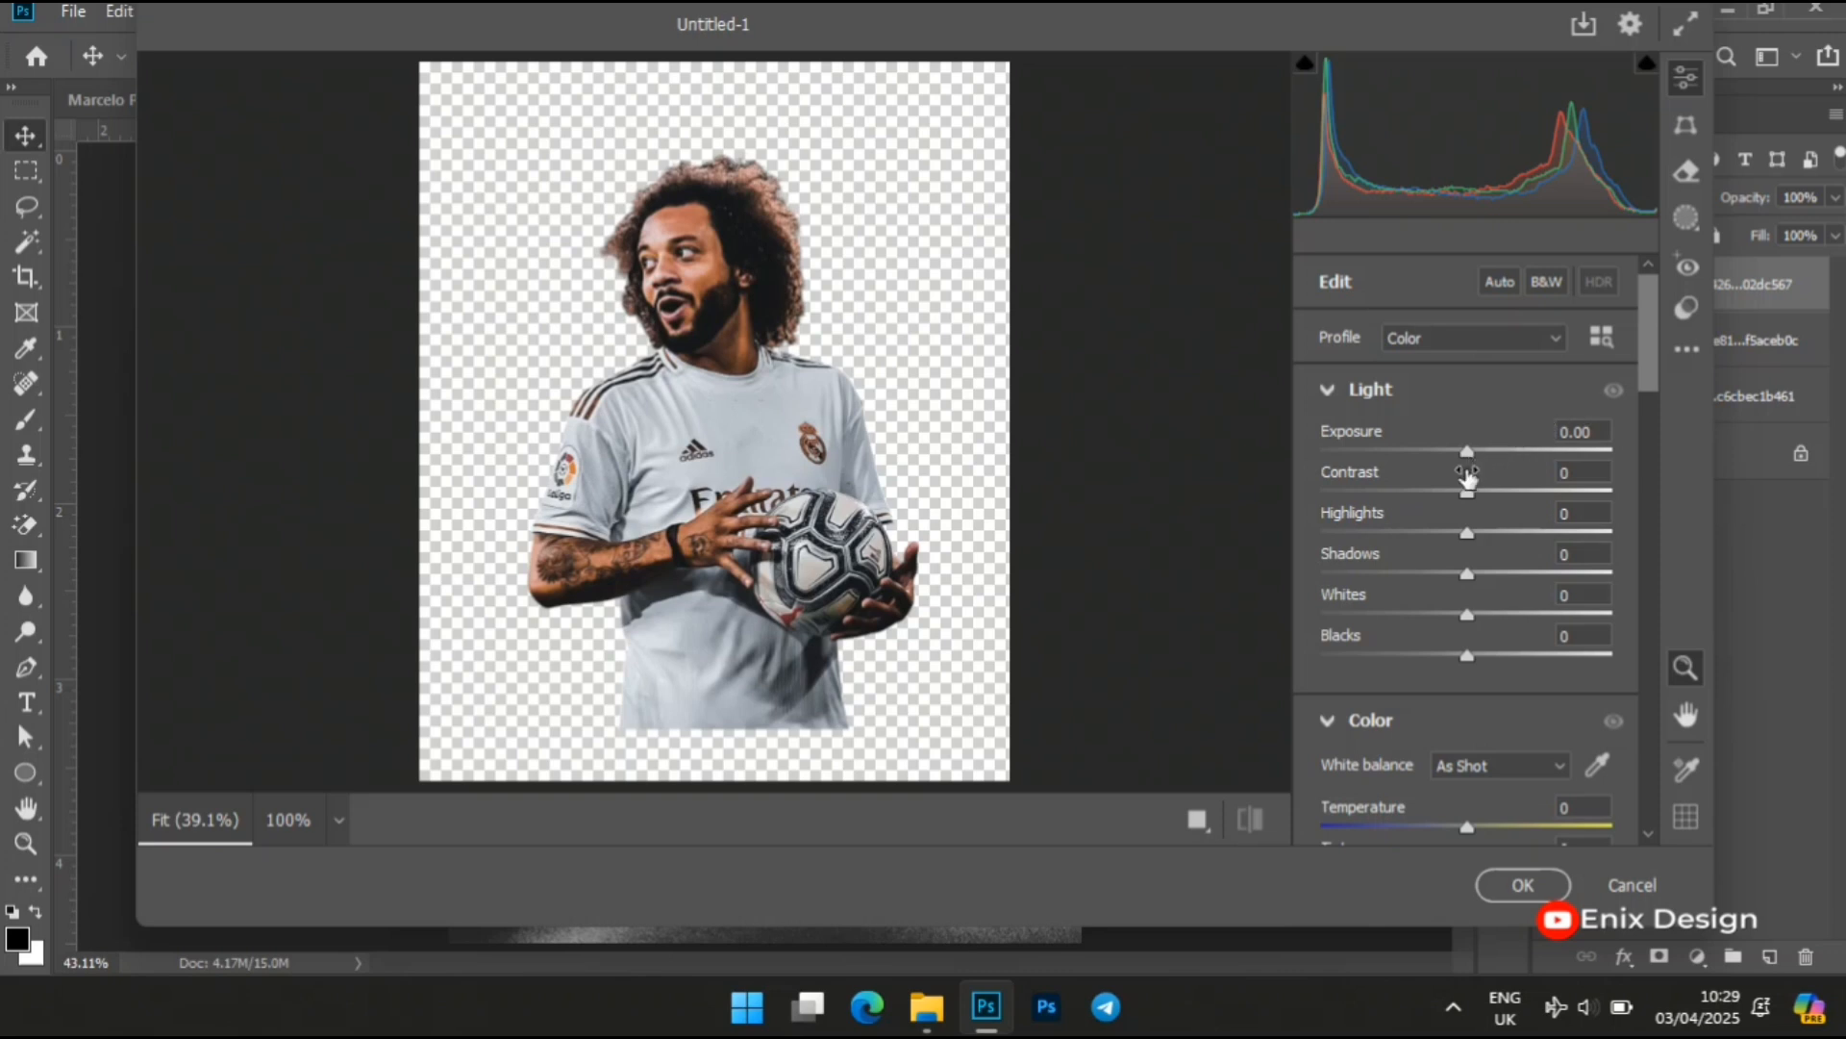
left_click_drag(1470, 492, 1479, 492)
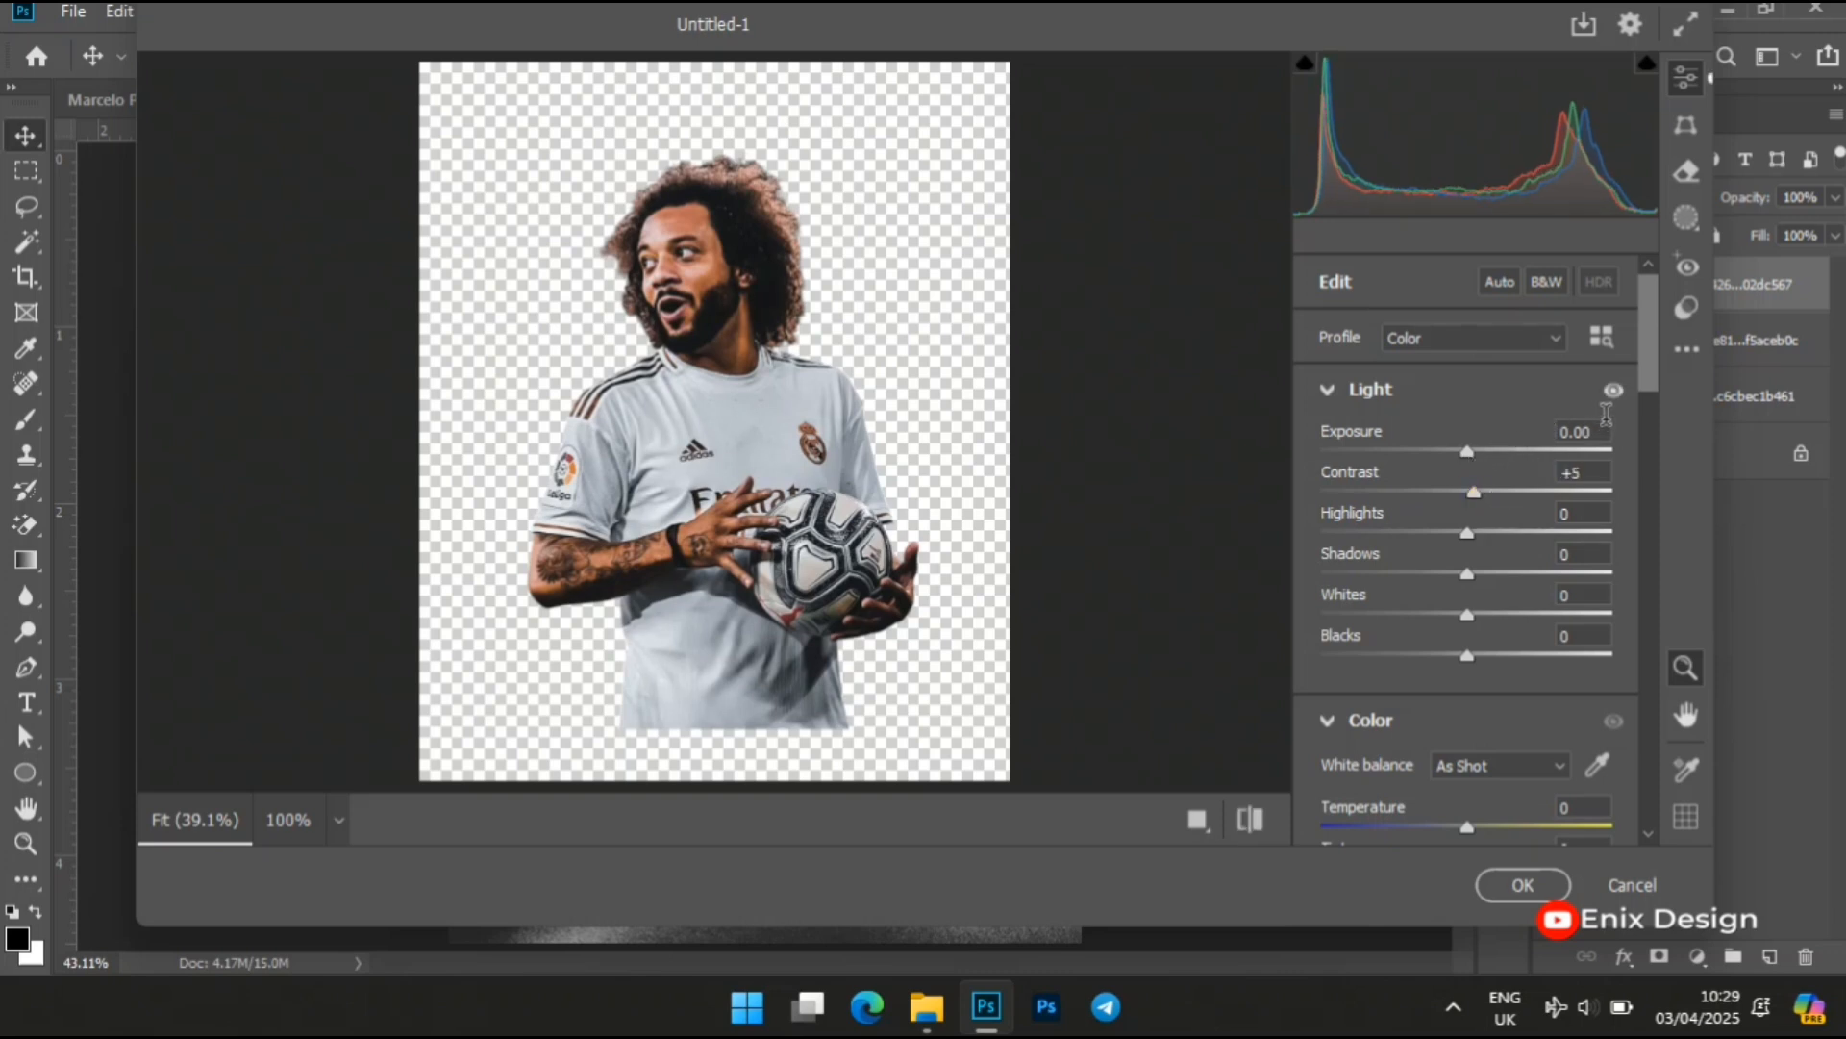
Set clarity to +3 and dehaze to 4, apply the Camera Raw Filter and deselect the layer
left_click_drag(1644, 366, 1644, 423)
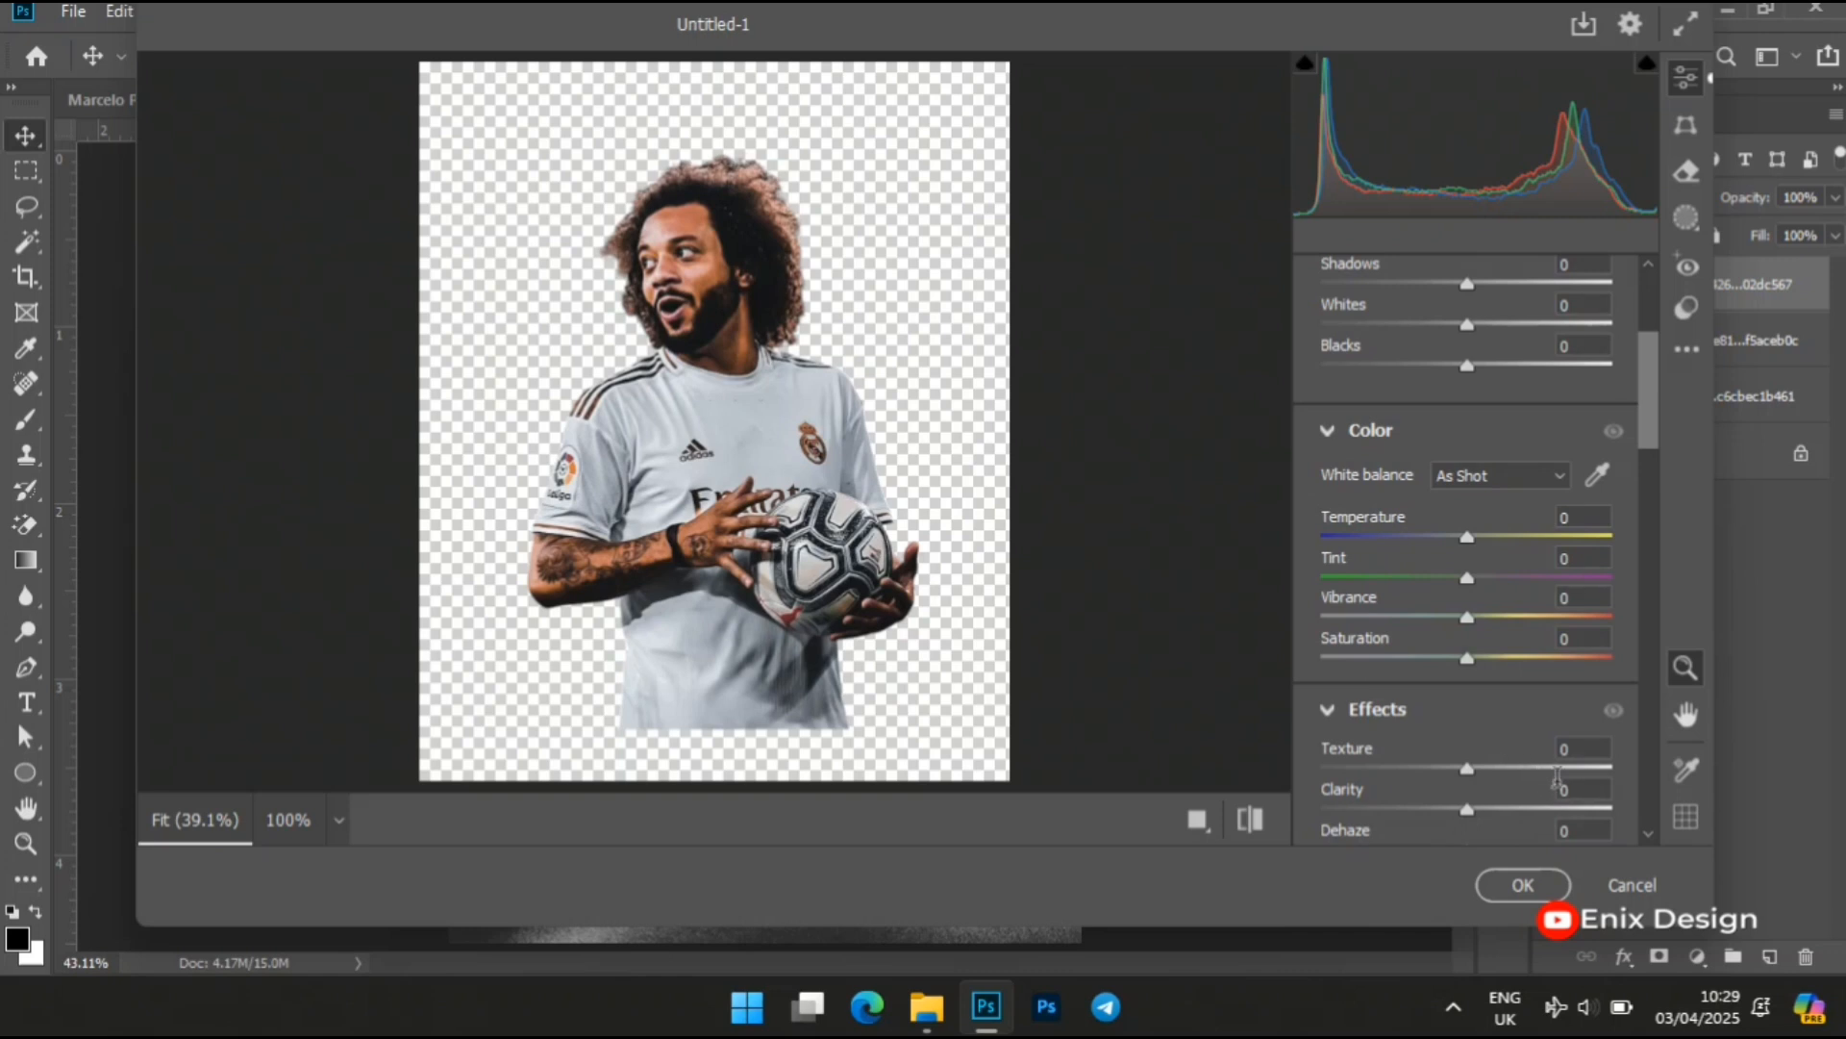
left_click(1578, 788)
type("3")
left_click(1579, 827)
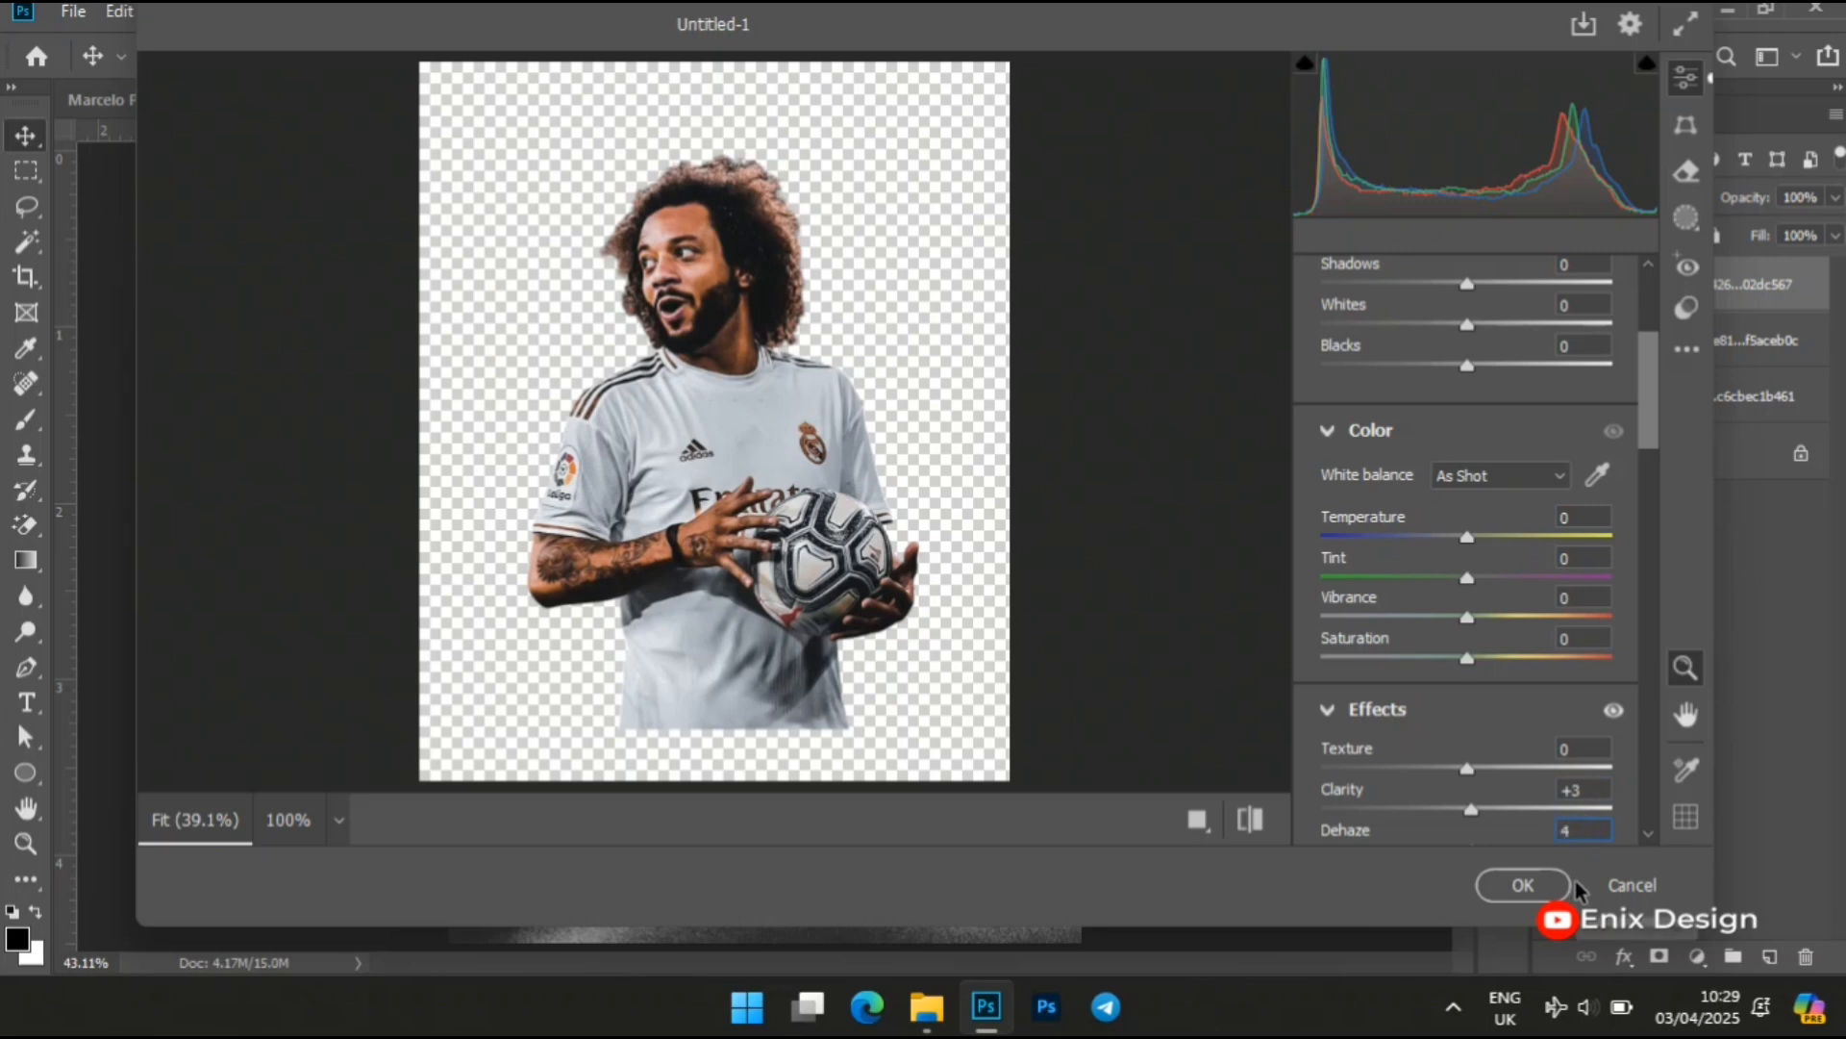
left_click(1510, 887)
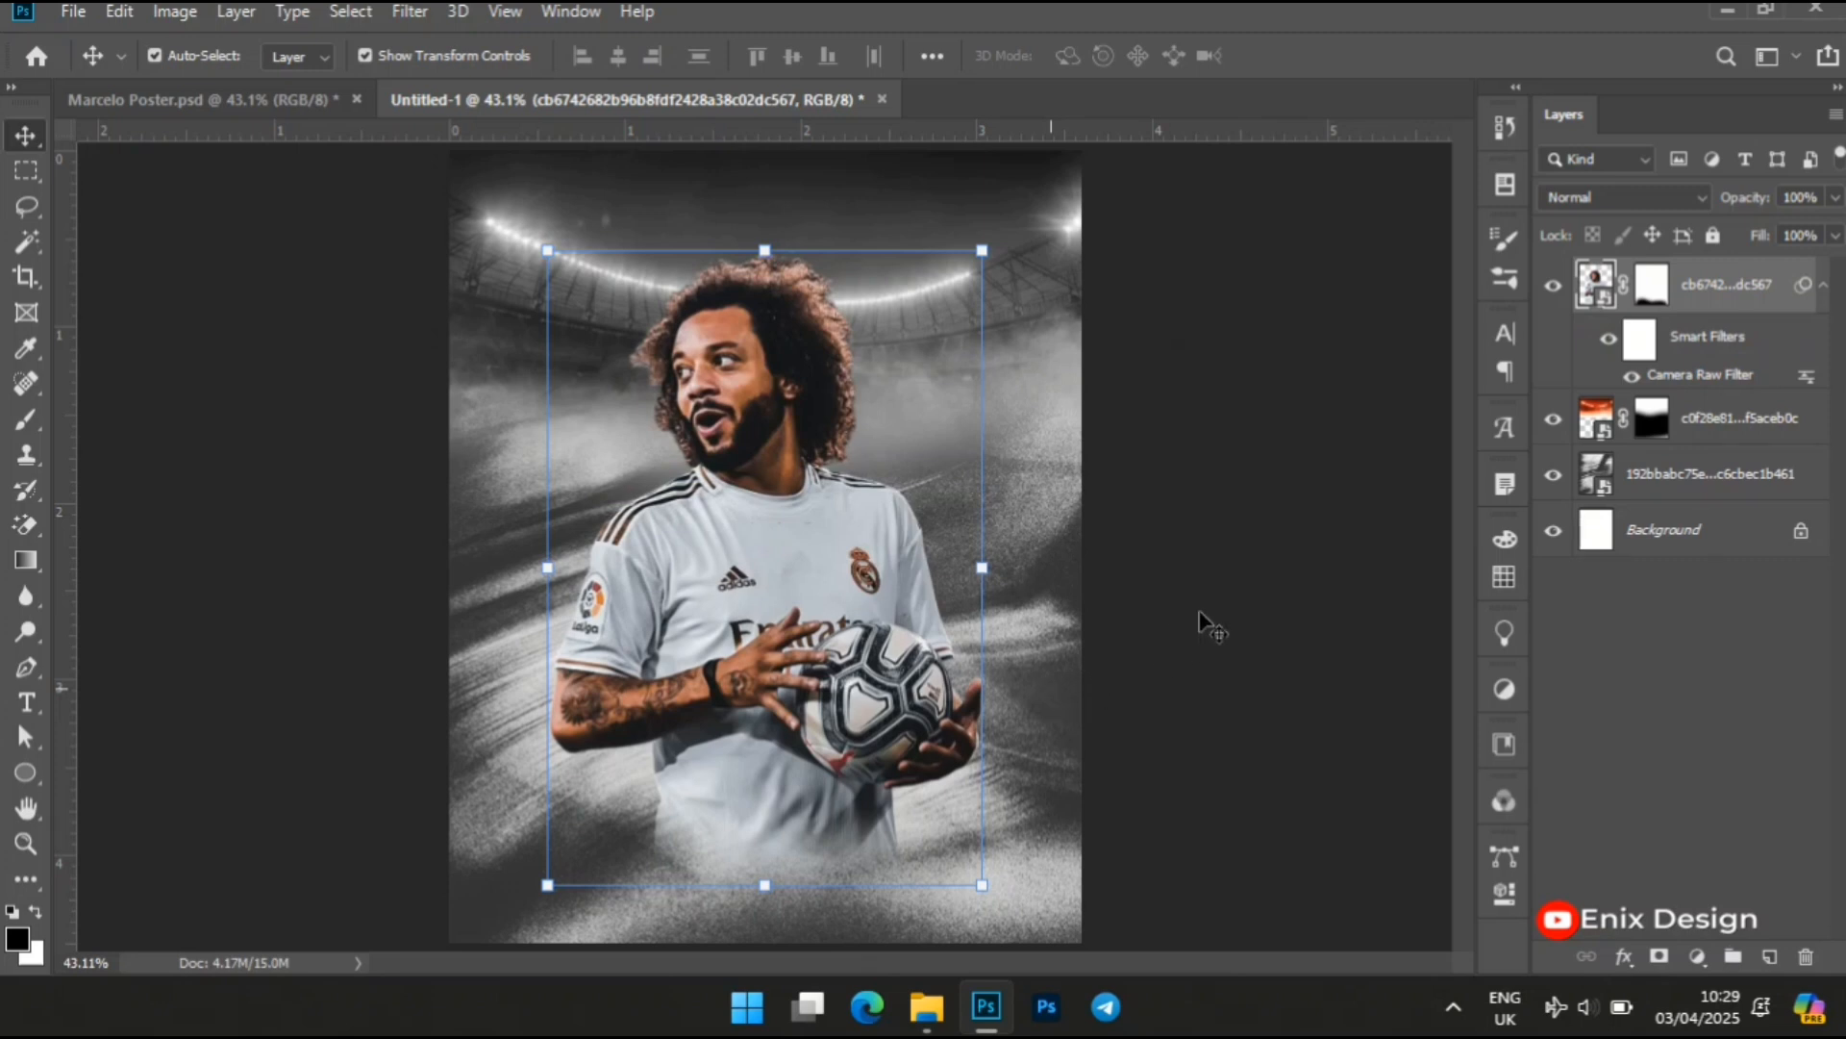
left_click(1264, 580)
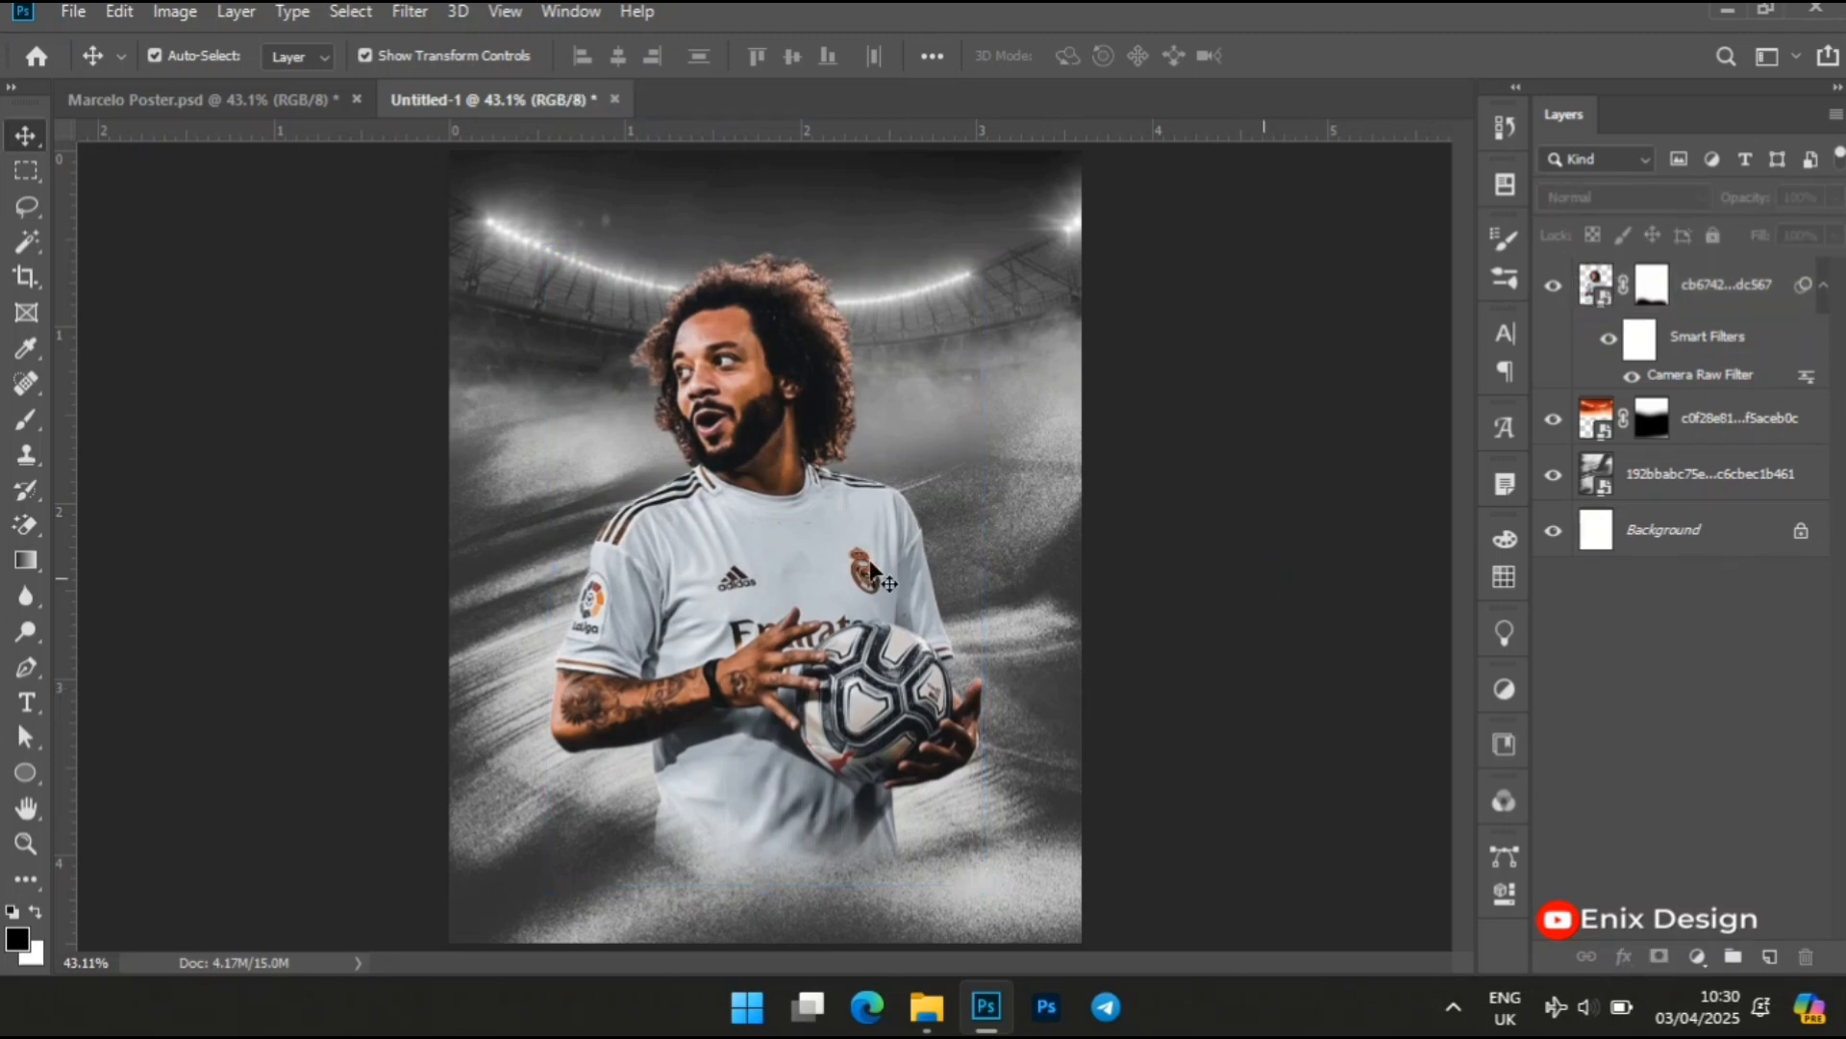
Place the PNG cutout of the leaping player from New folder (4) and scale it down to about 17.9% at the poster's lower edge
left_click(944, 1027)
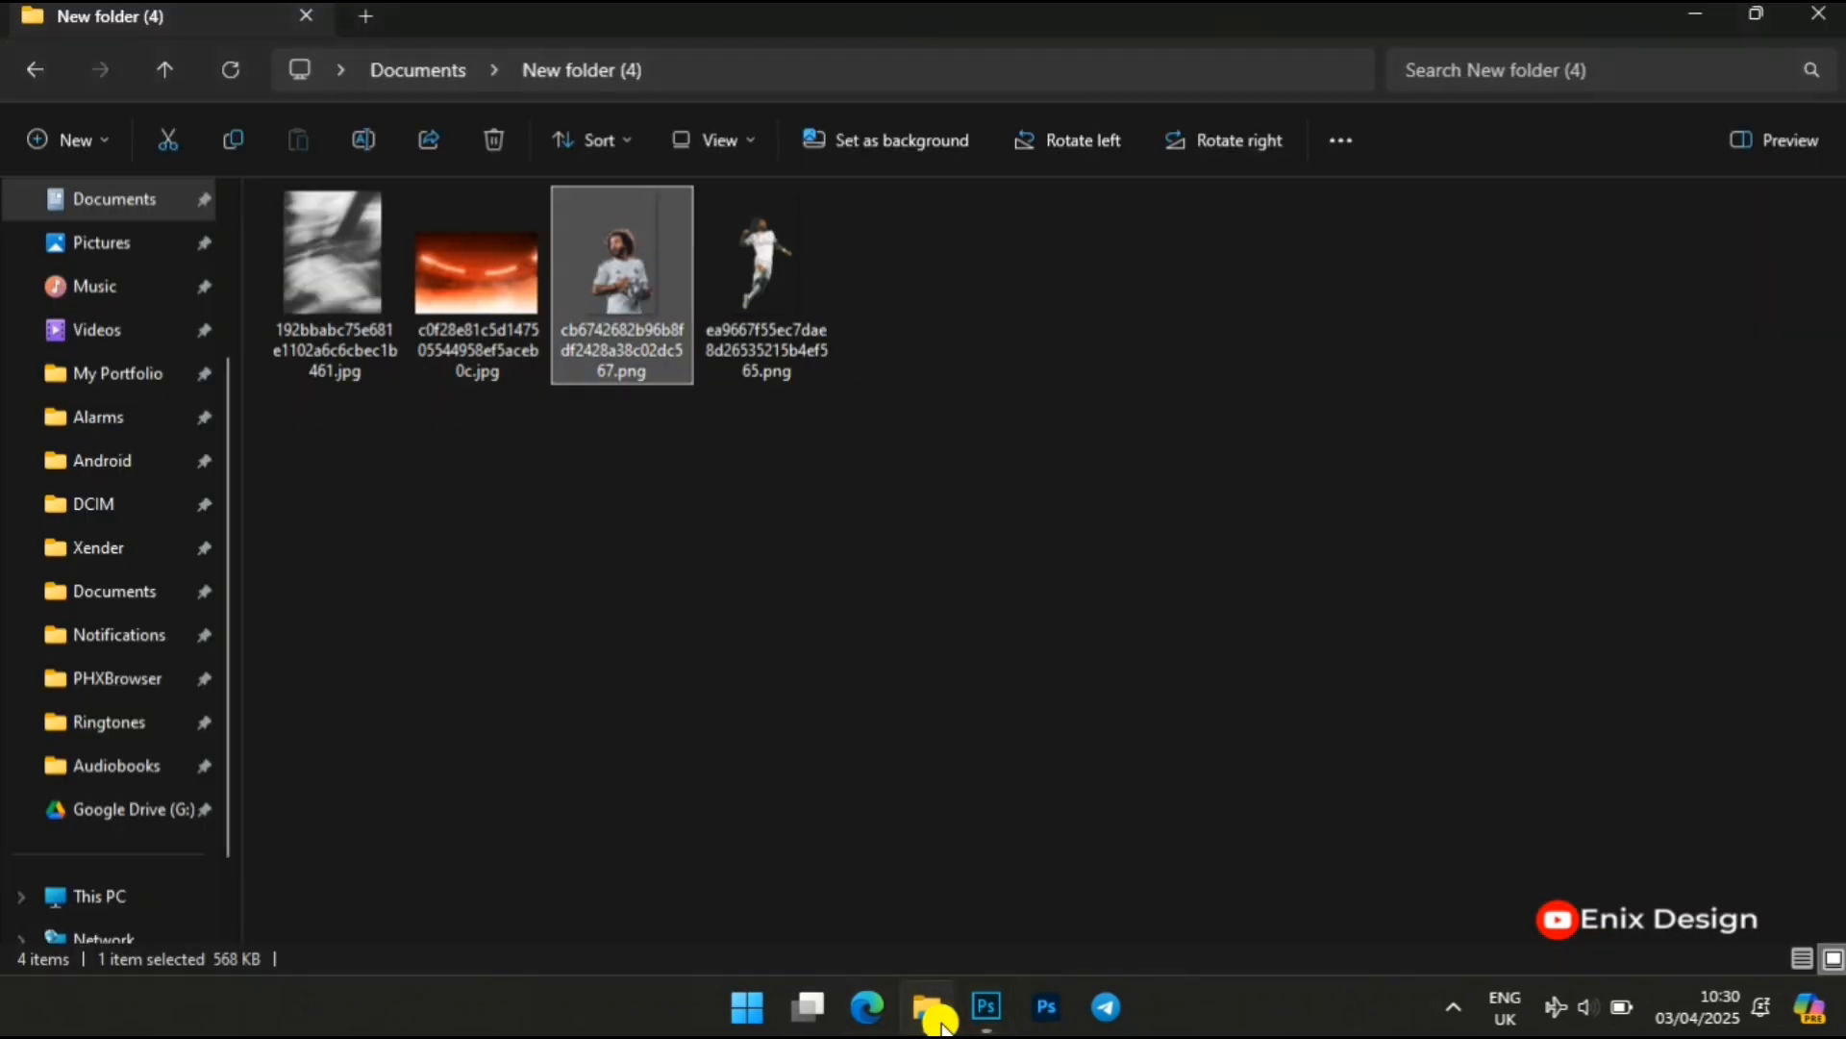
left_click(794, 324)
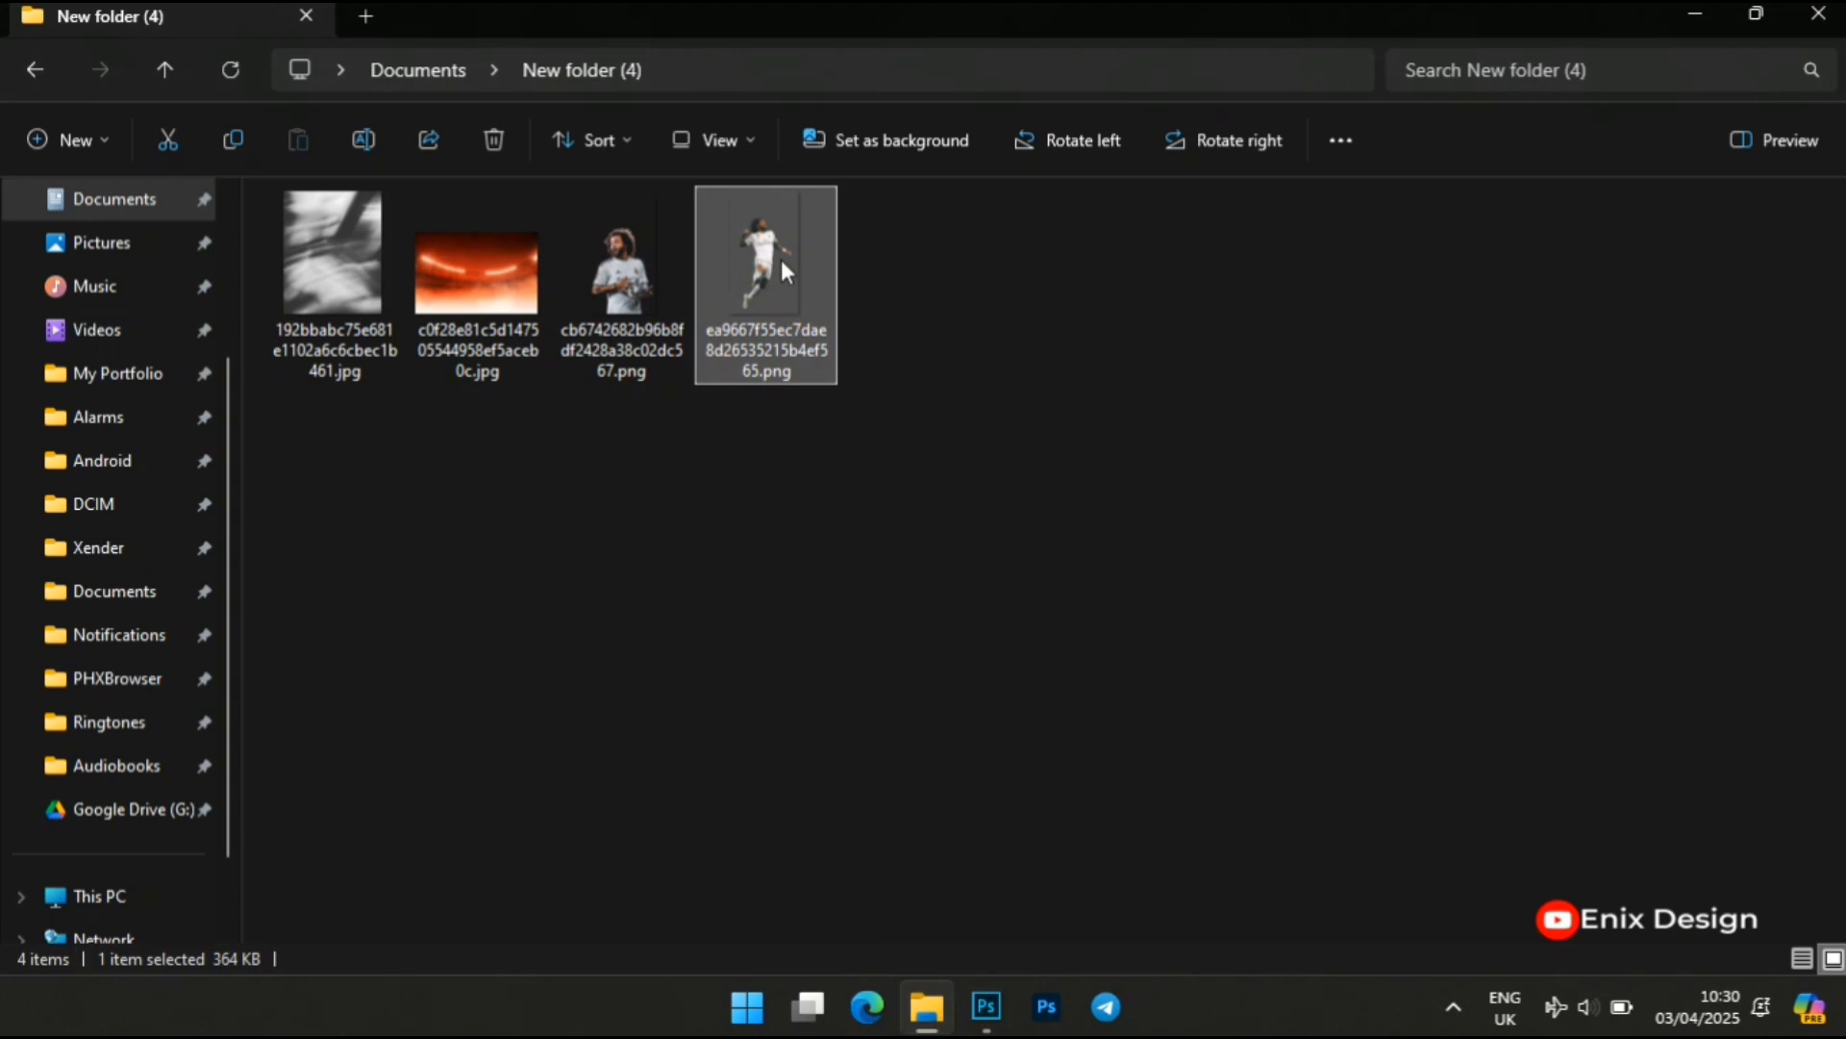
left_click_drag(781, 259, 760, 804)
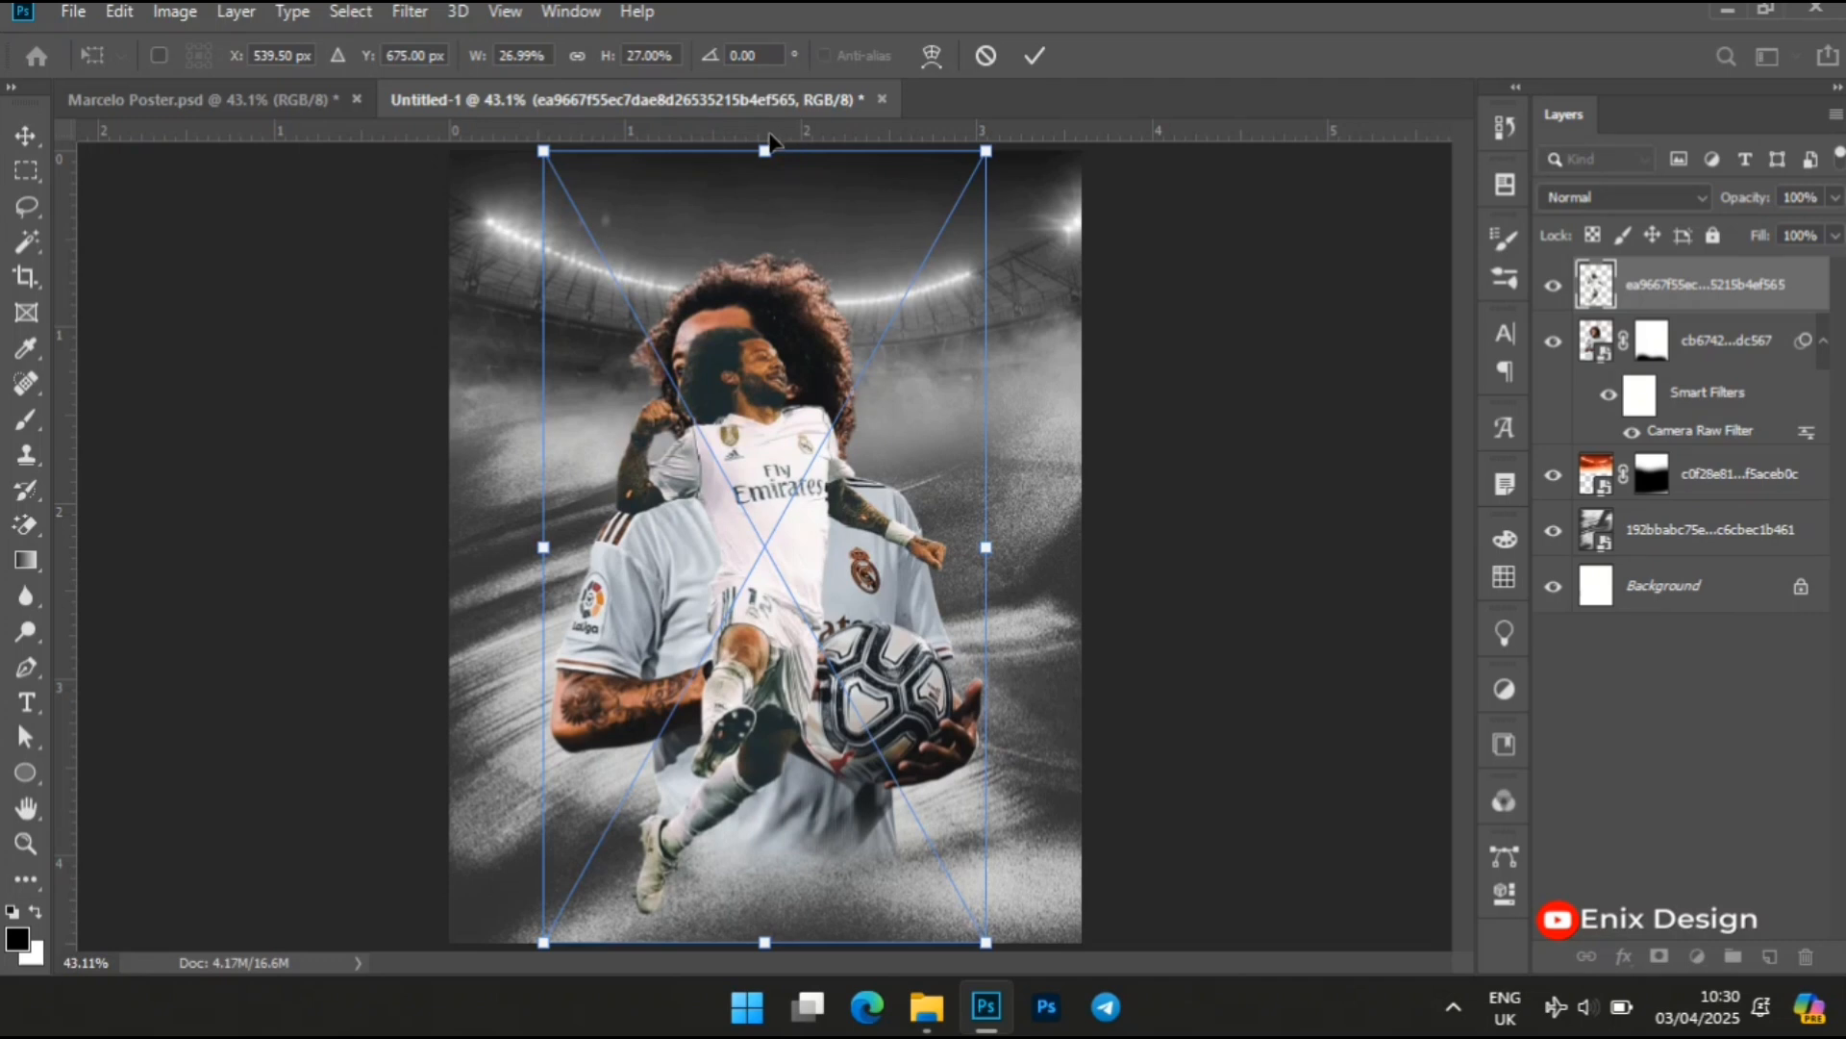
left_click_drag(764, 151, 771, 420)
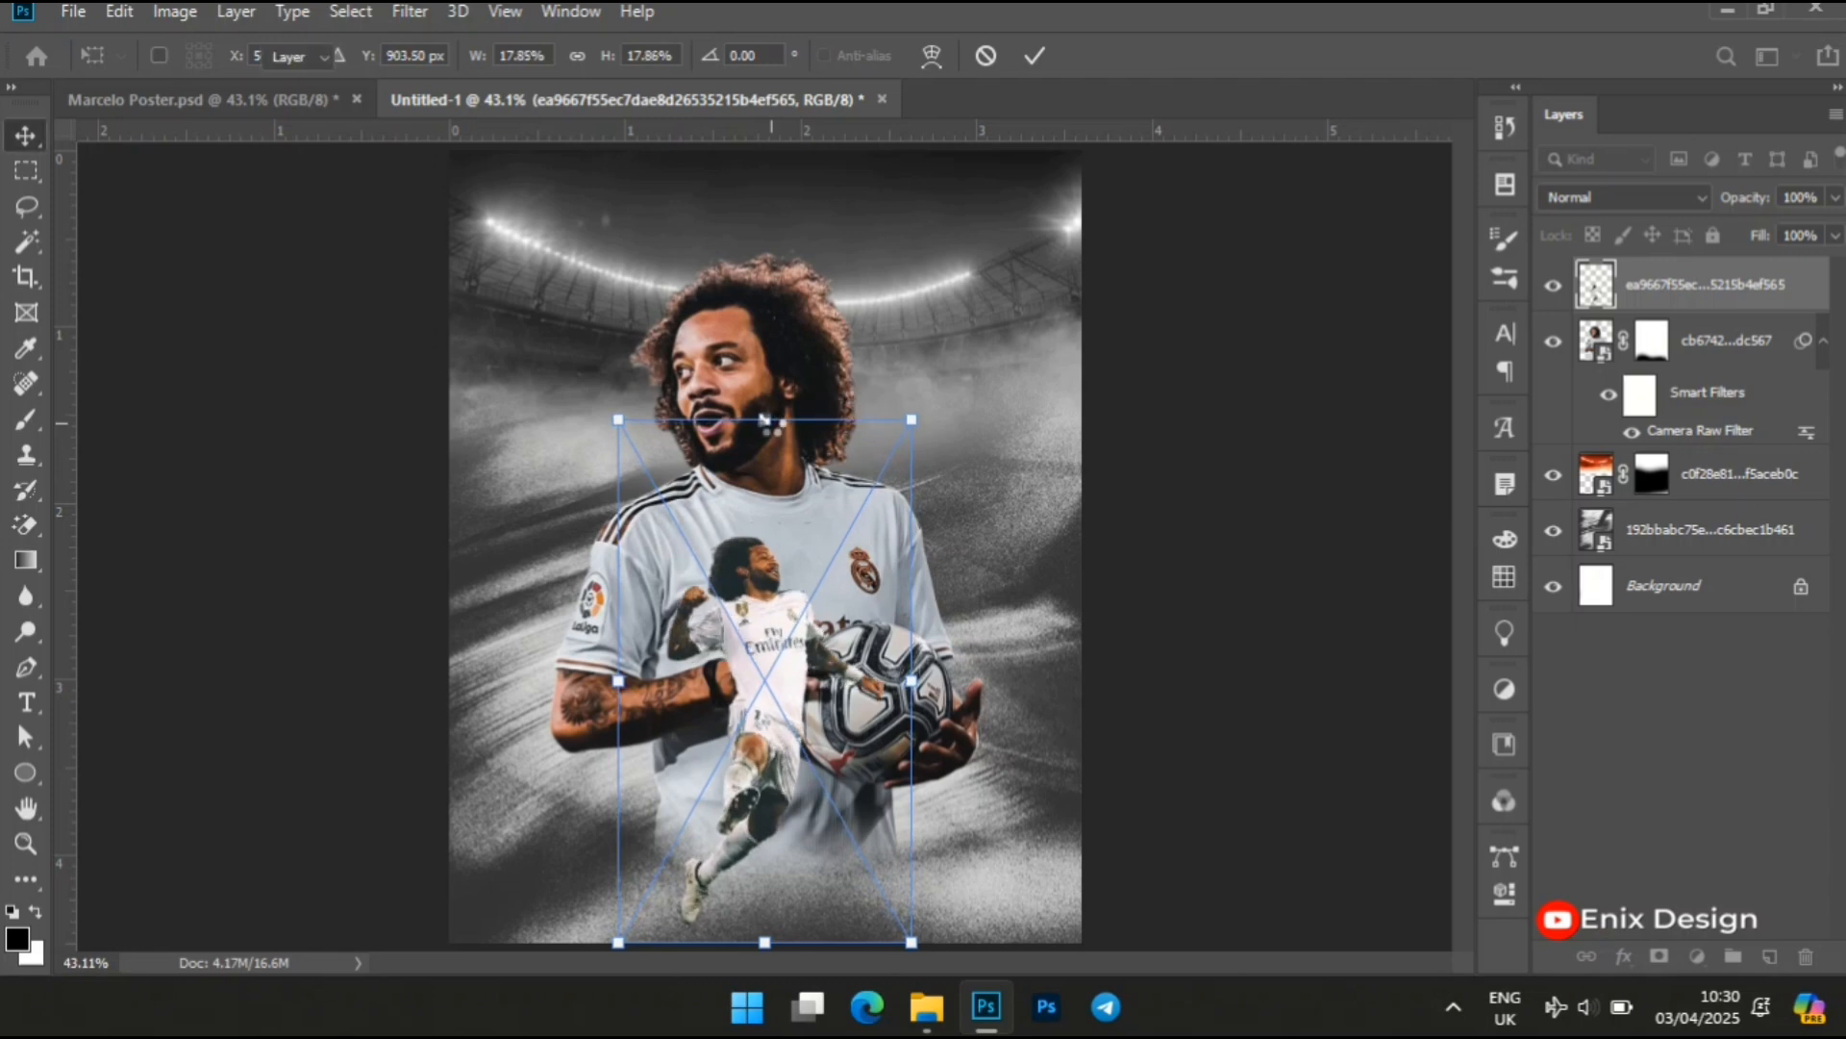
key("Return")
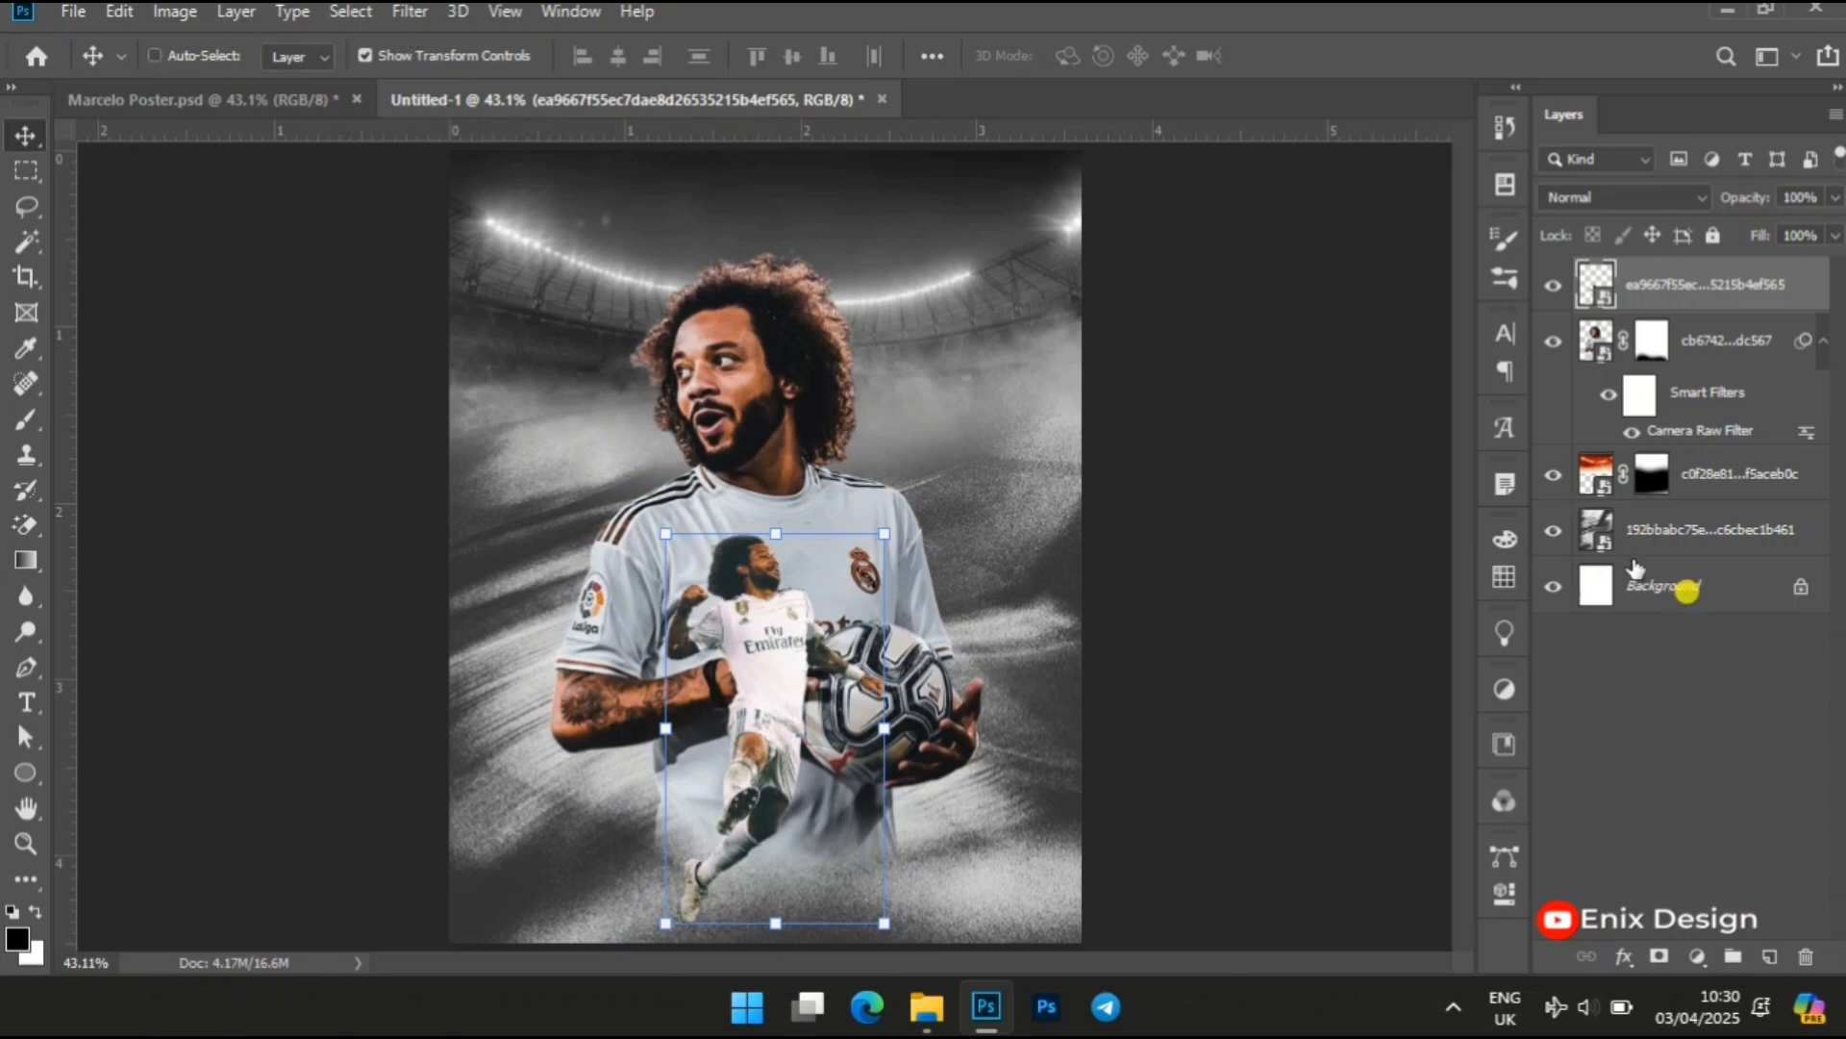
Align the small leaping player horizontally to the centre of the Background layer
left_click(1683, 592)
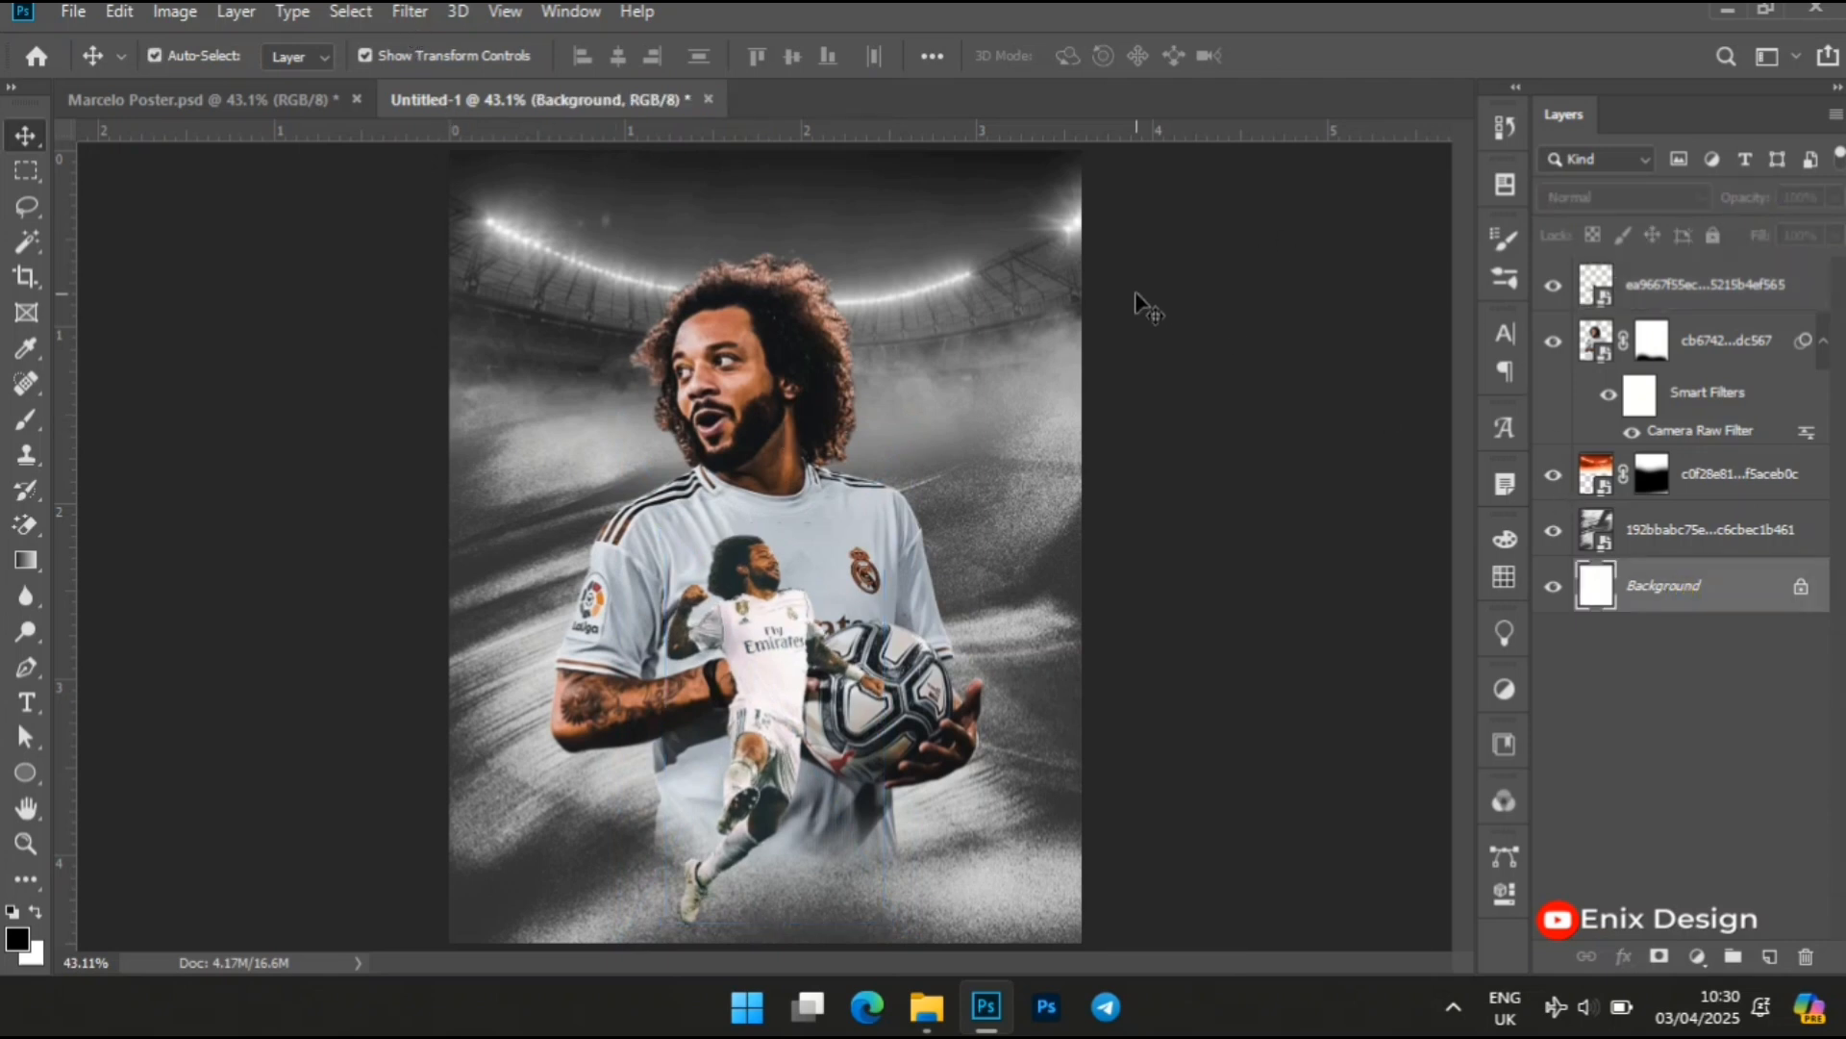
left_click(1765, 285)
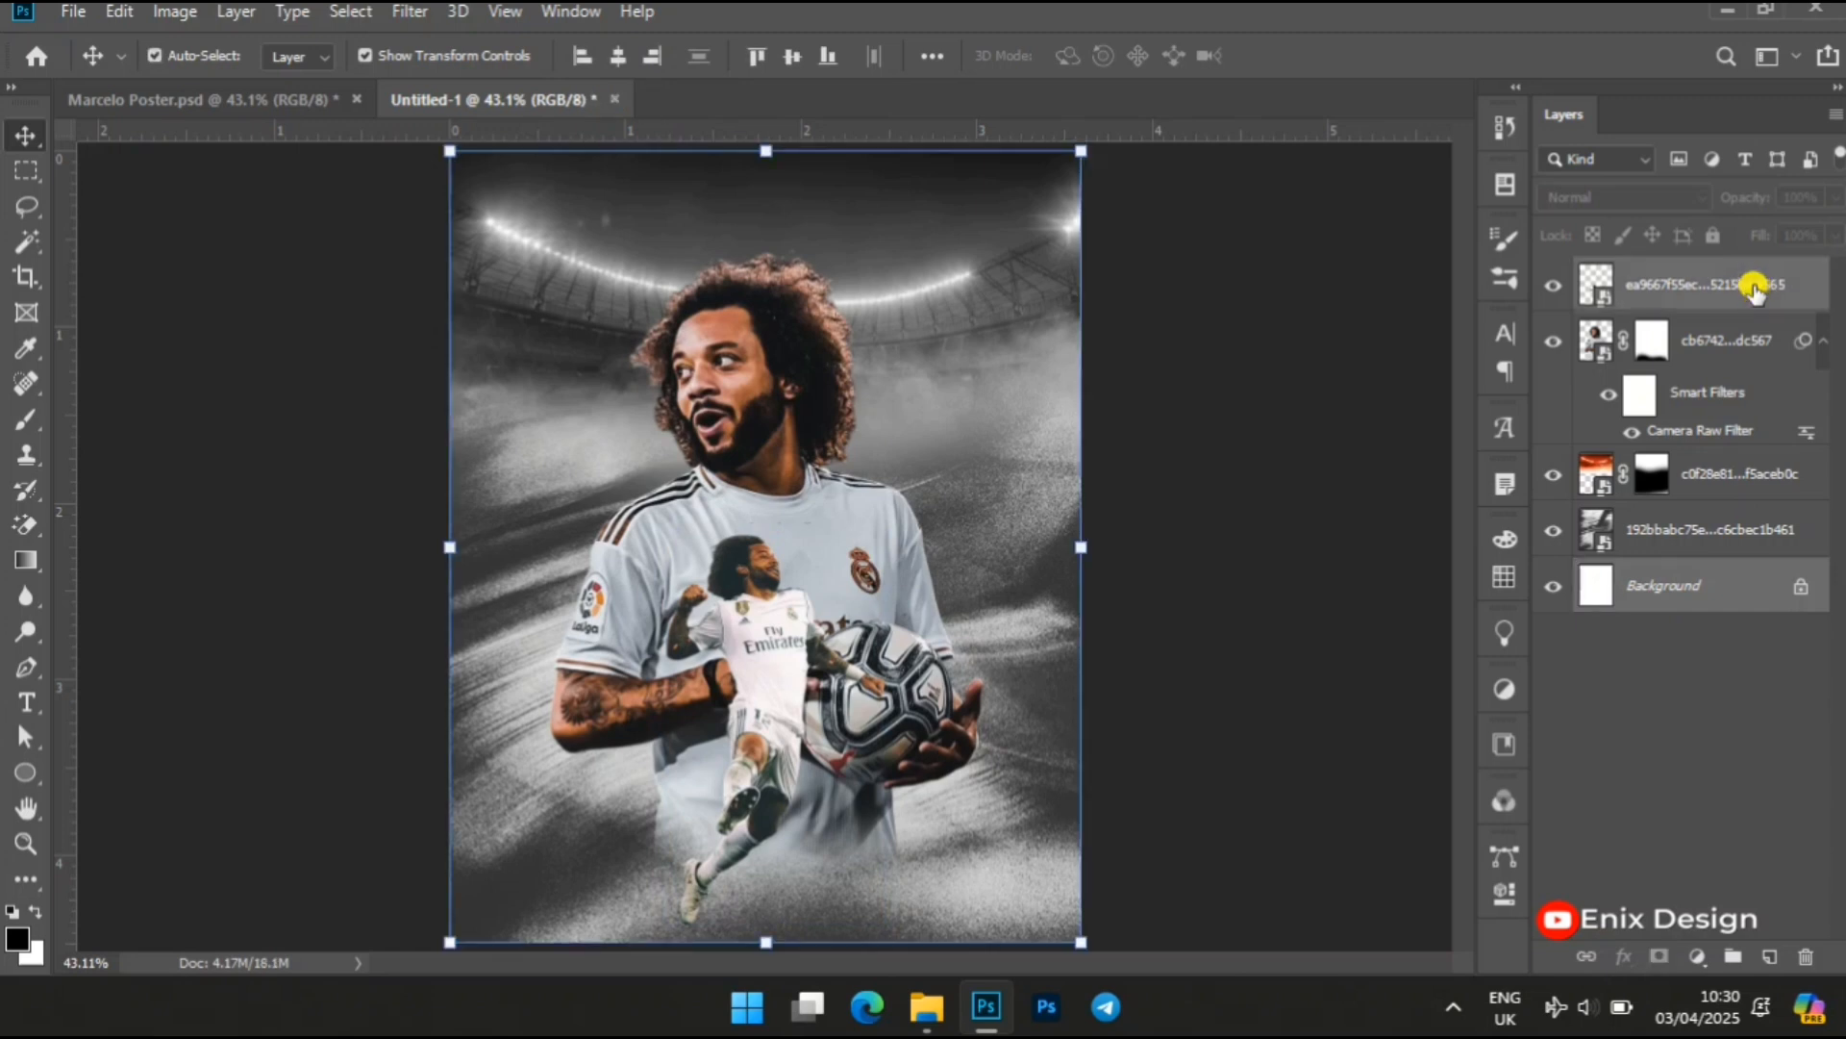
left_click(623, 63)
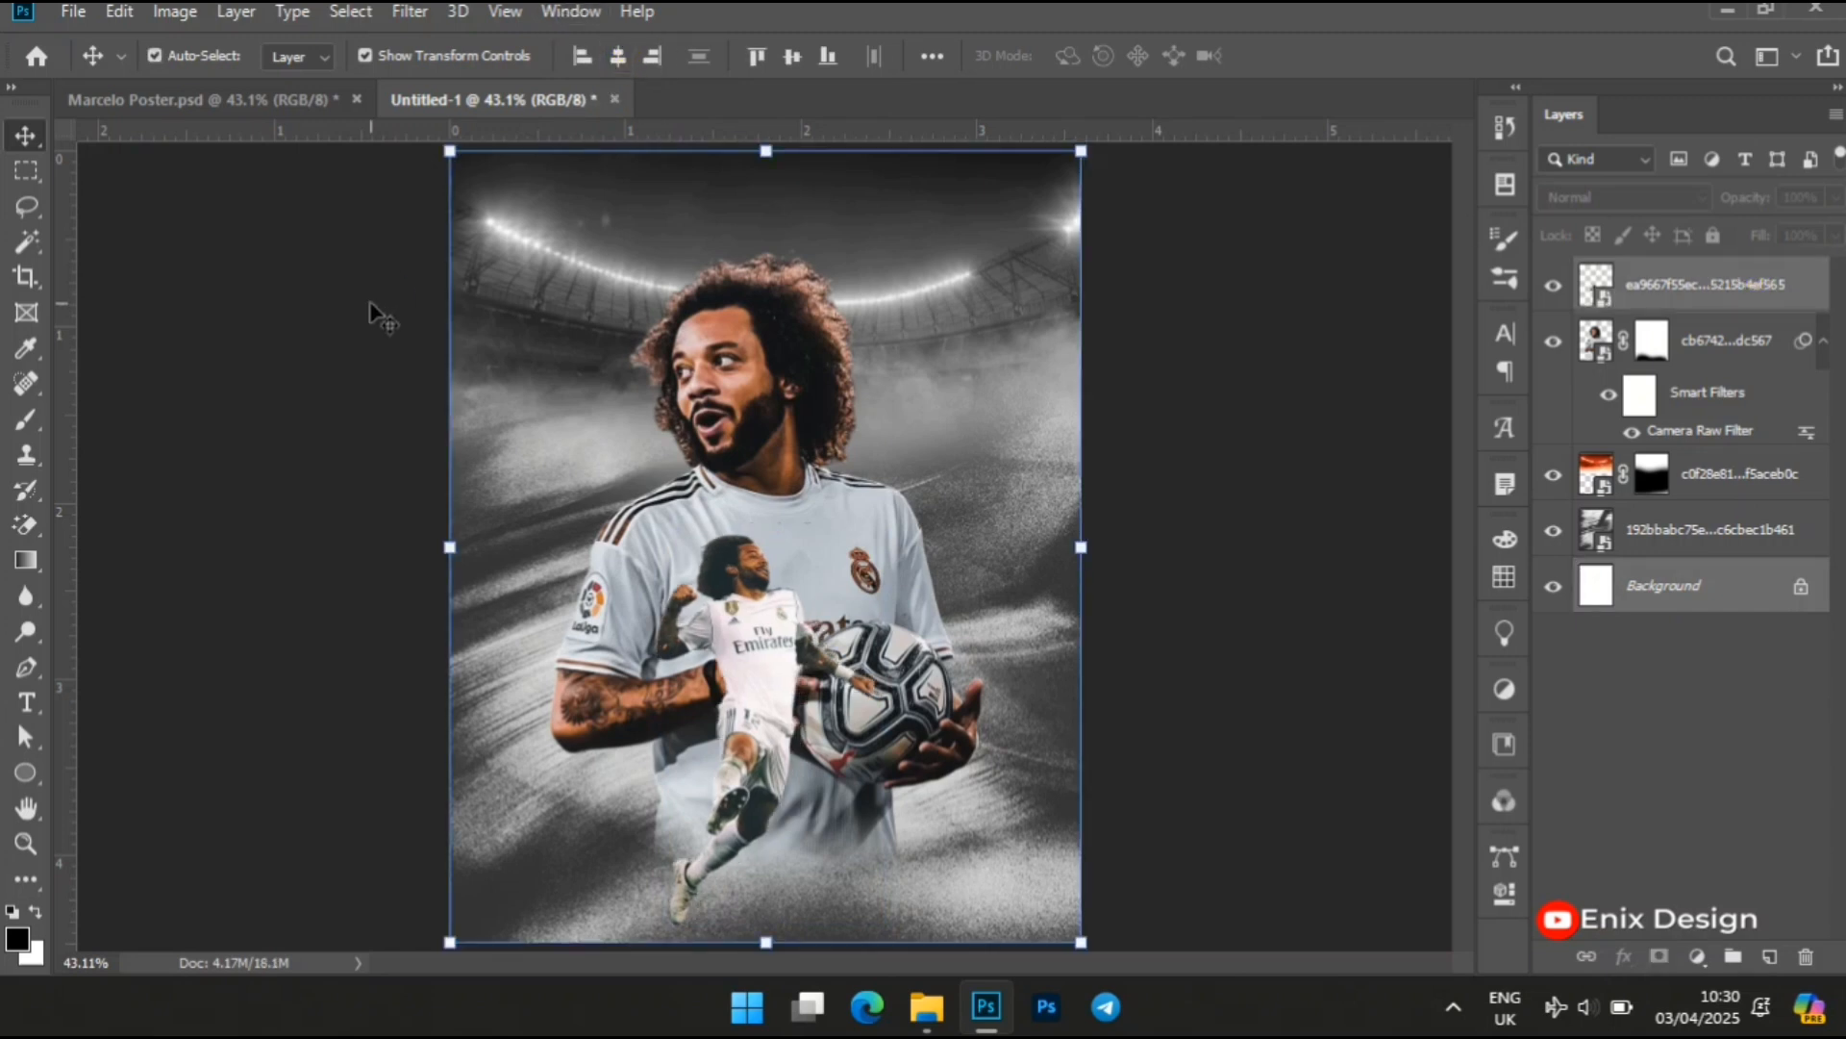
Open the Camera Raw Filter on the leaping player and set contrast to +15 and shadows to -2
left_click(1719, 281)
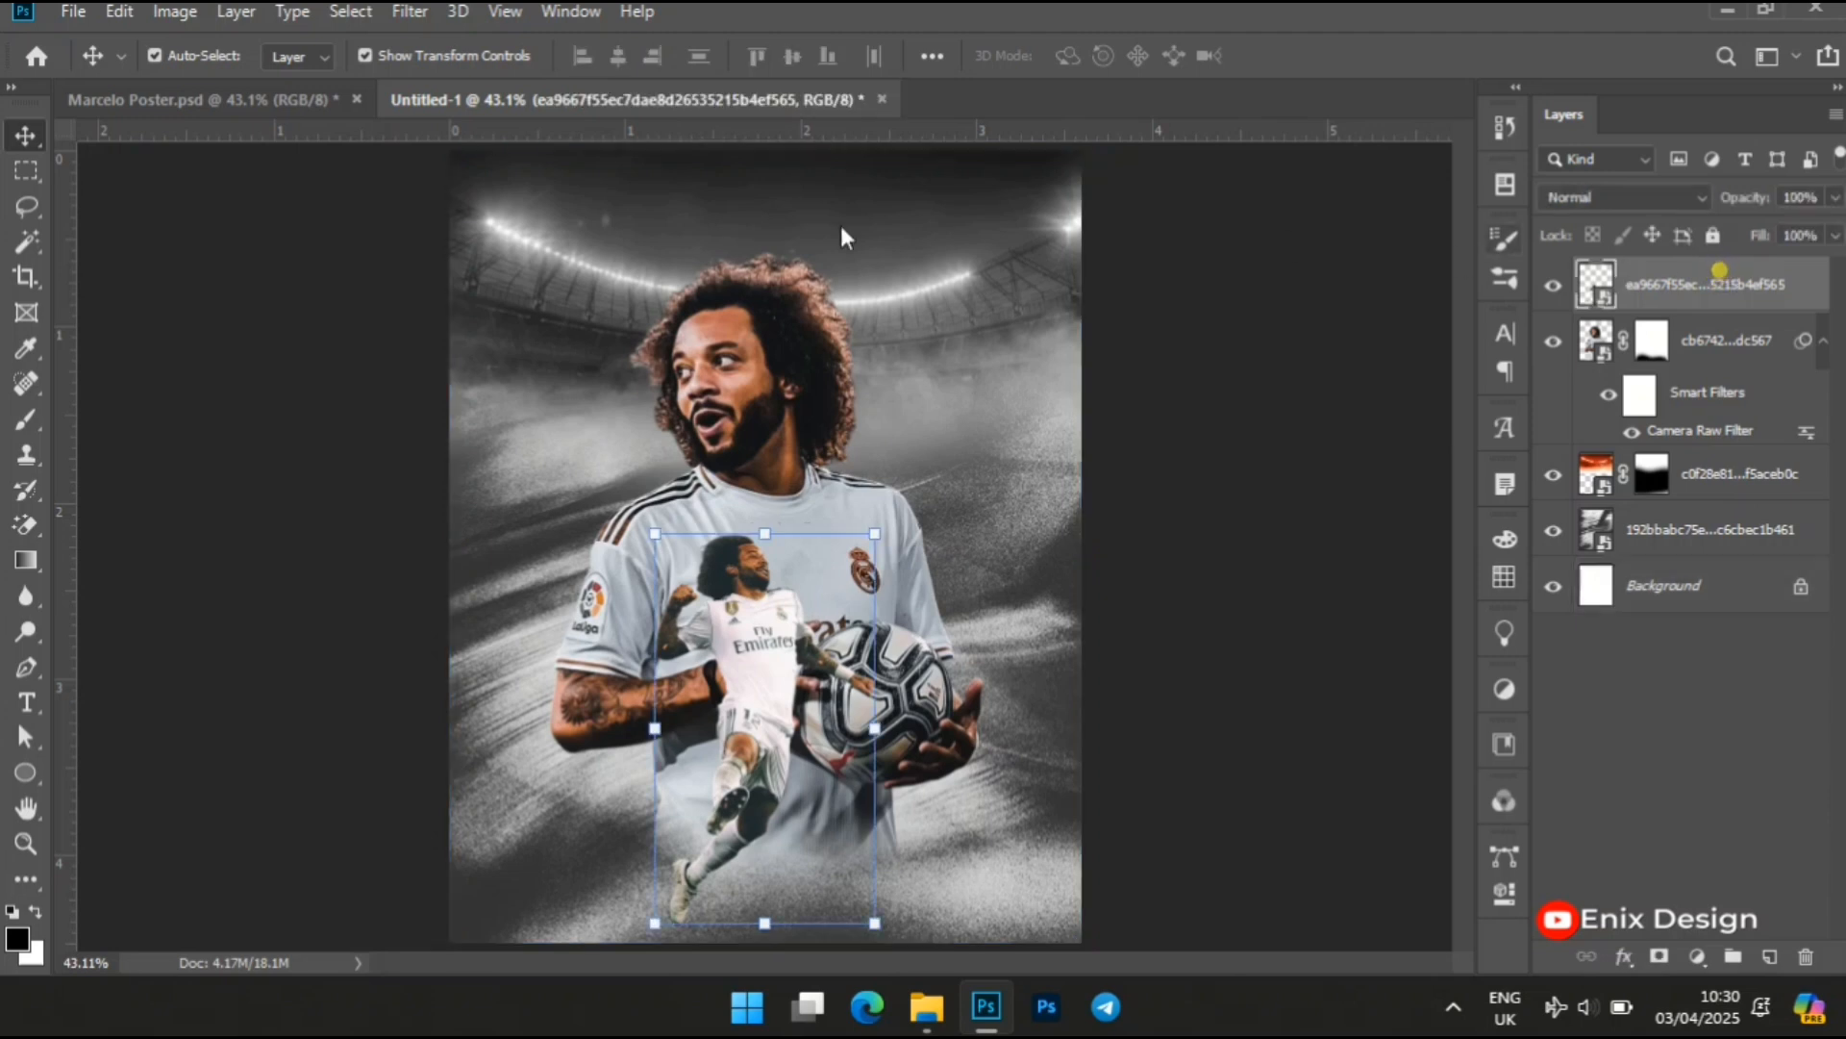
left_click(400, 14)
left_click(543, 177)
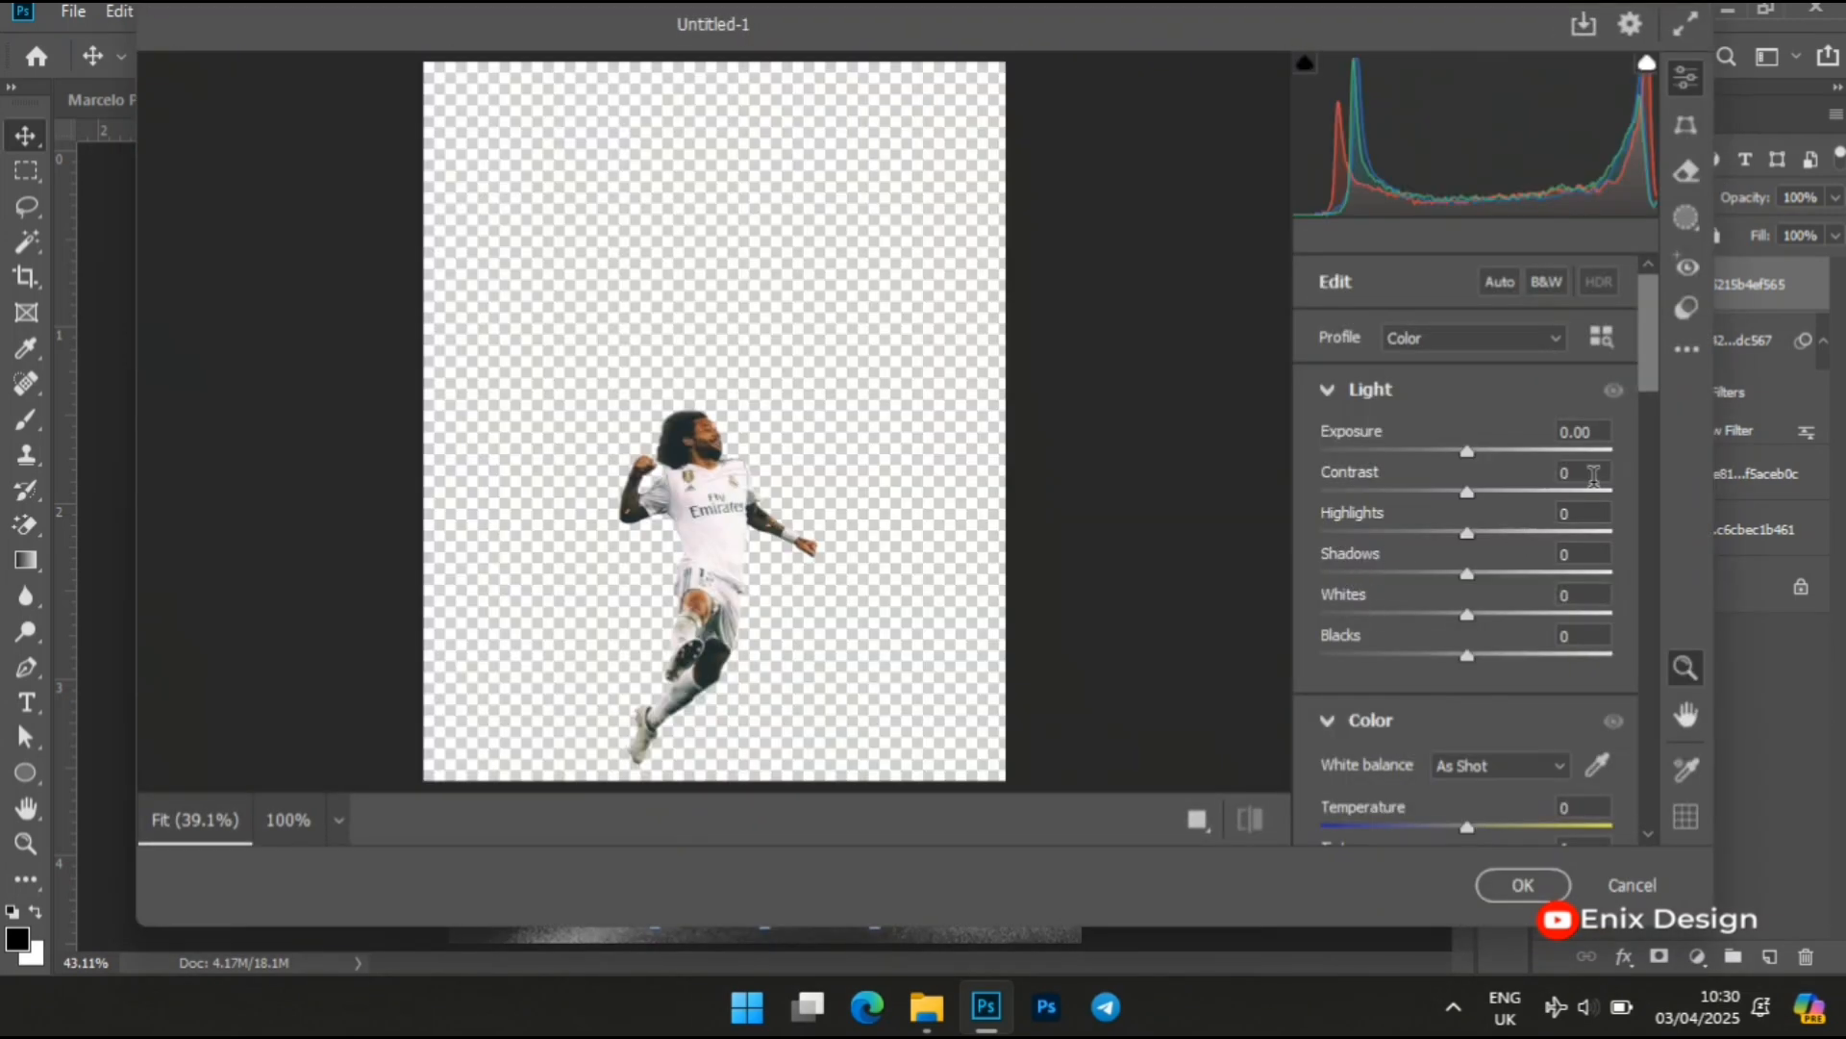
left_click(1576, 471)
type("15")
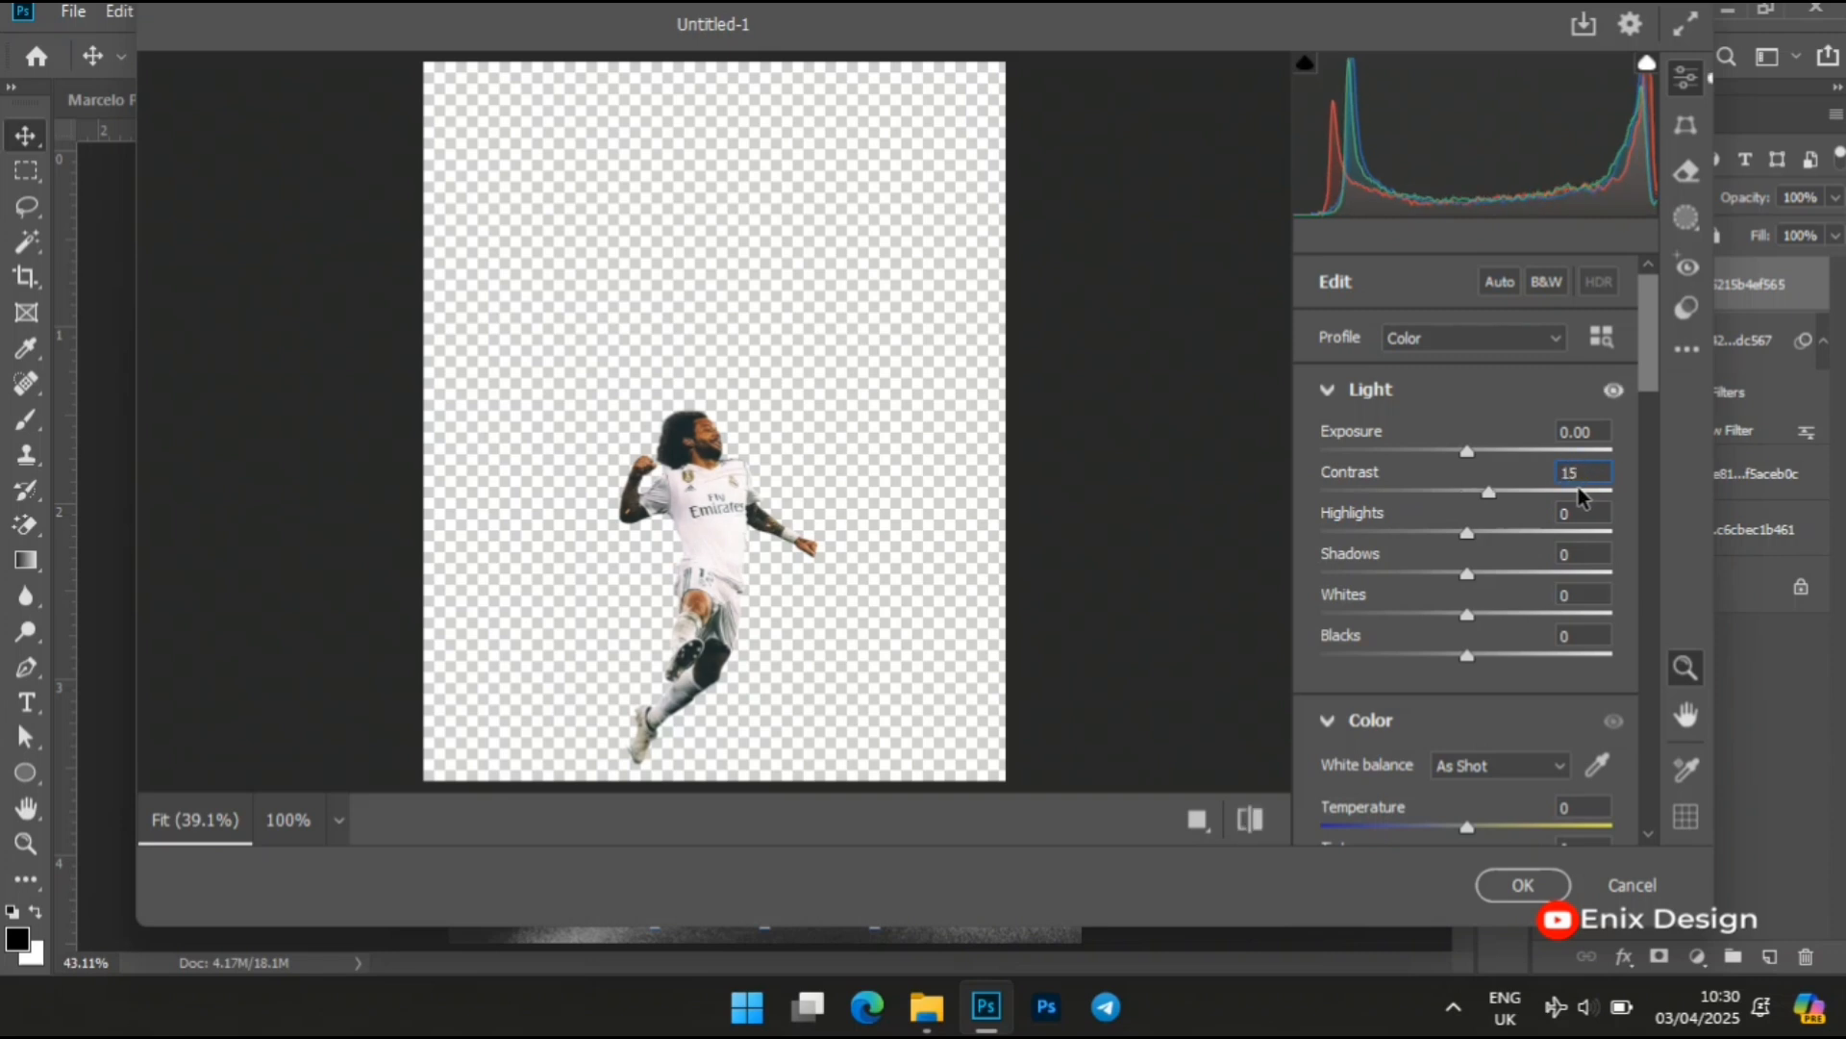
left_click(1588, 550)
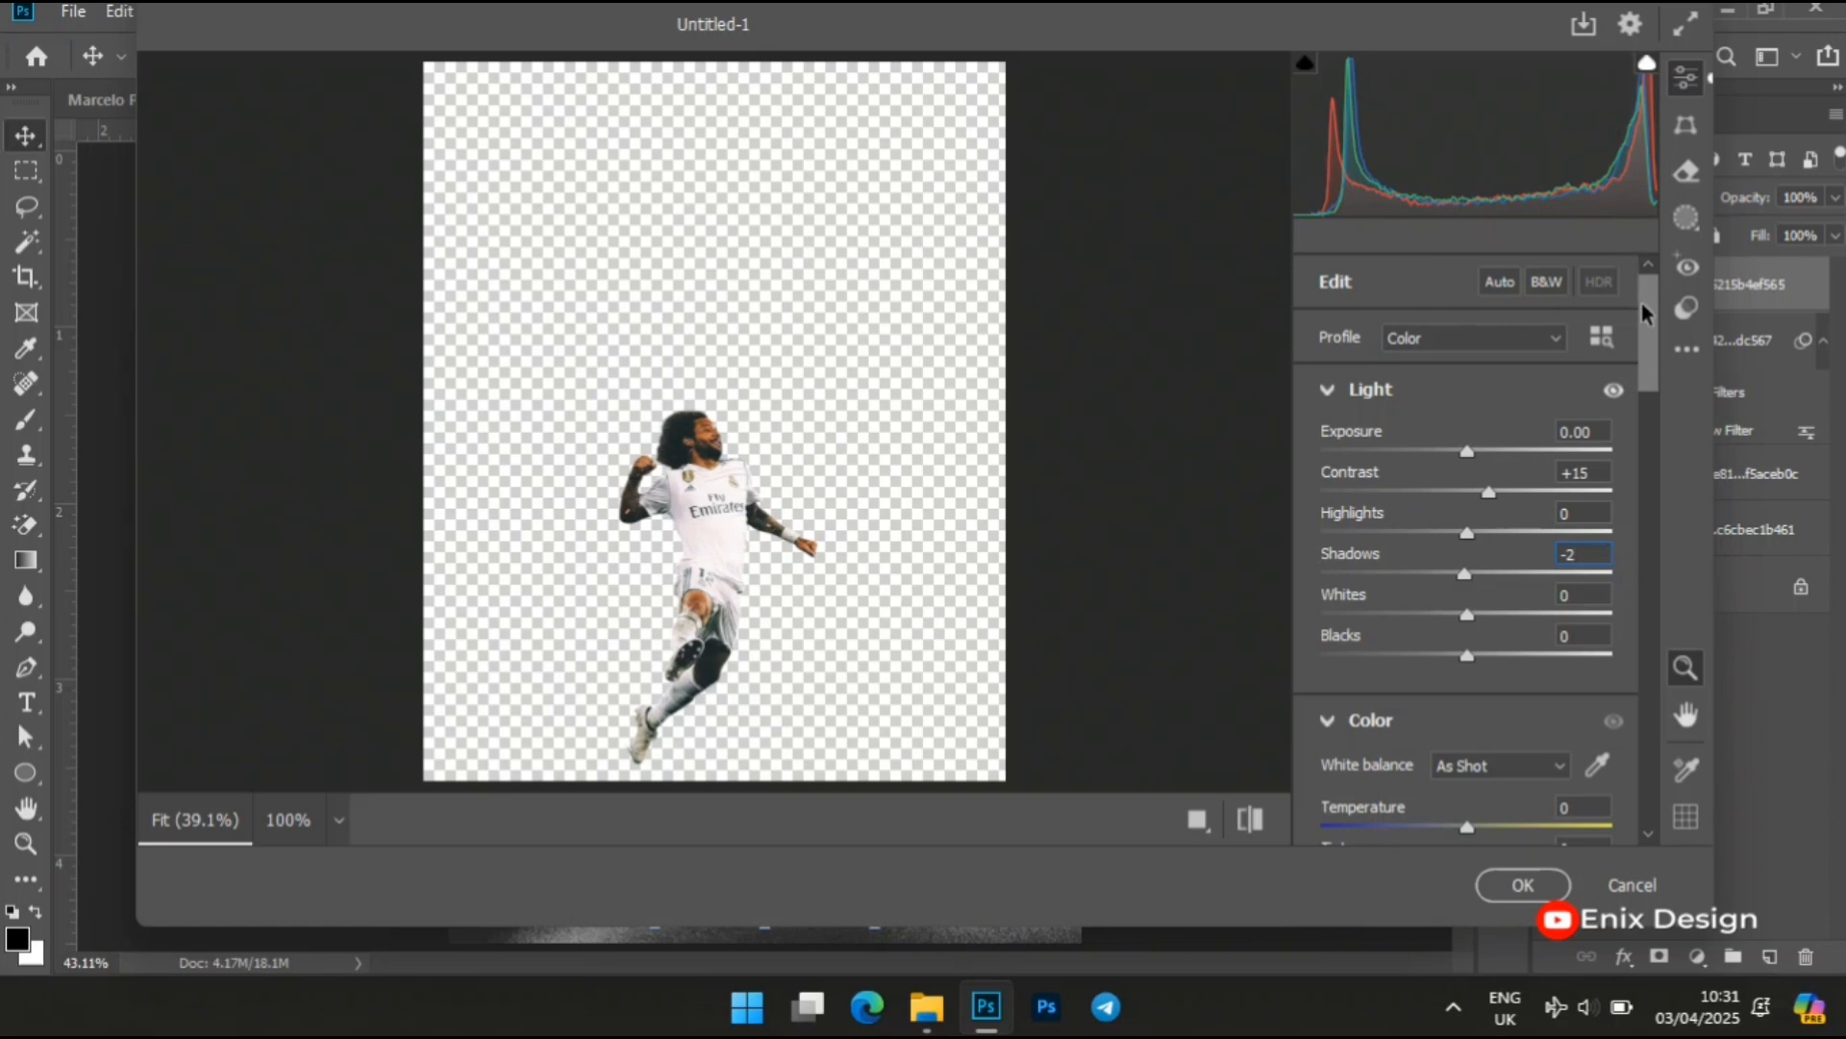
Set the leaping player's vibrance to +4 and apply the Camera Raw Filter
left_click_drag(1644, 332, 1645, 350)
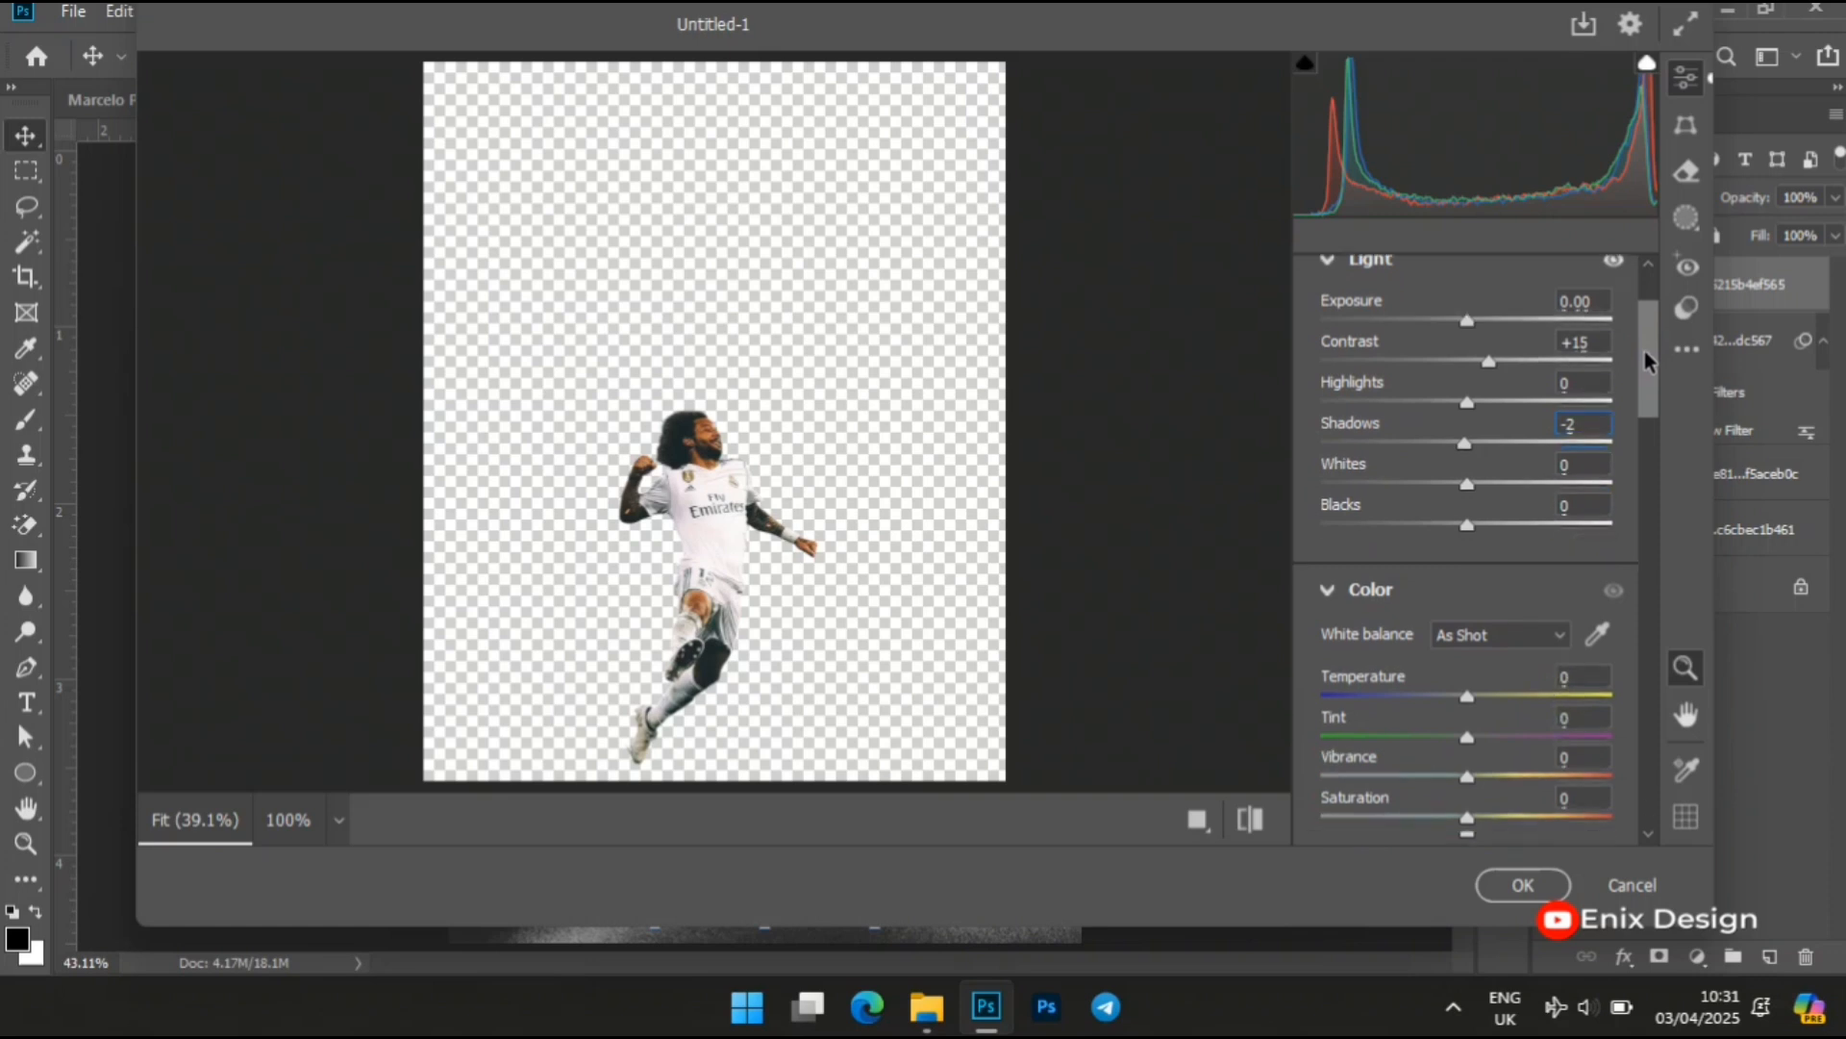
left_click(1580, 757)
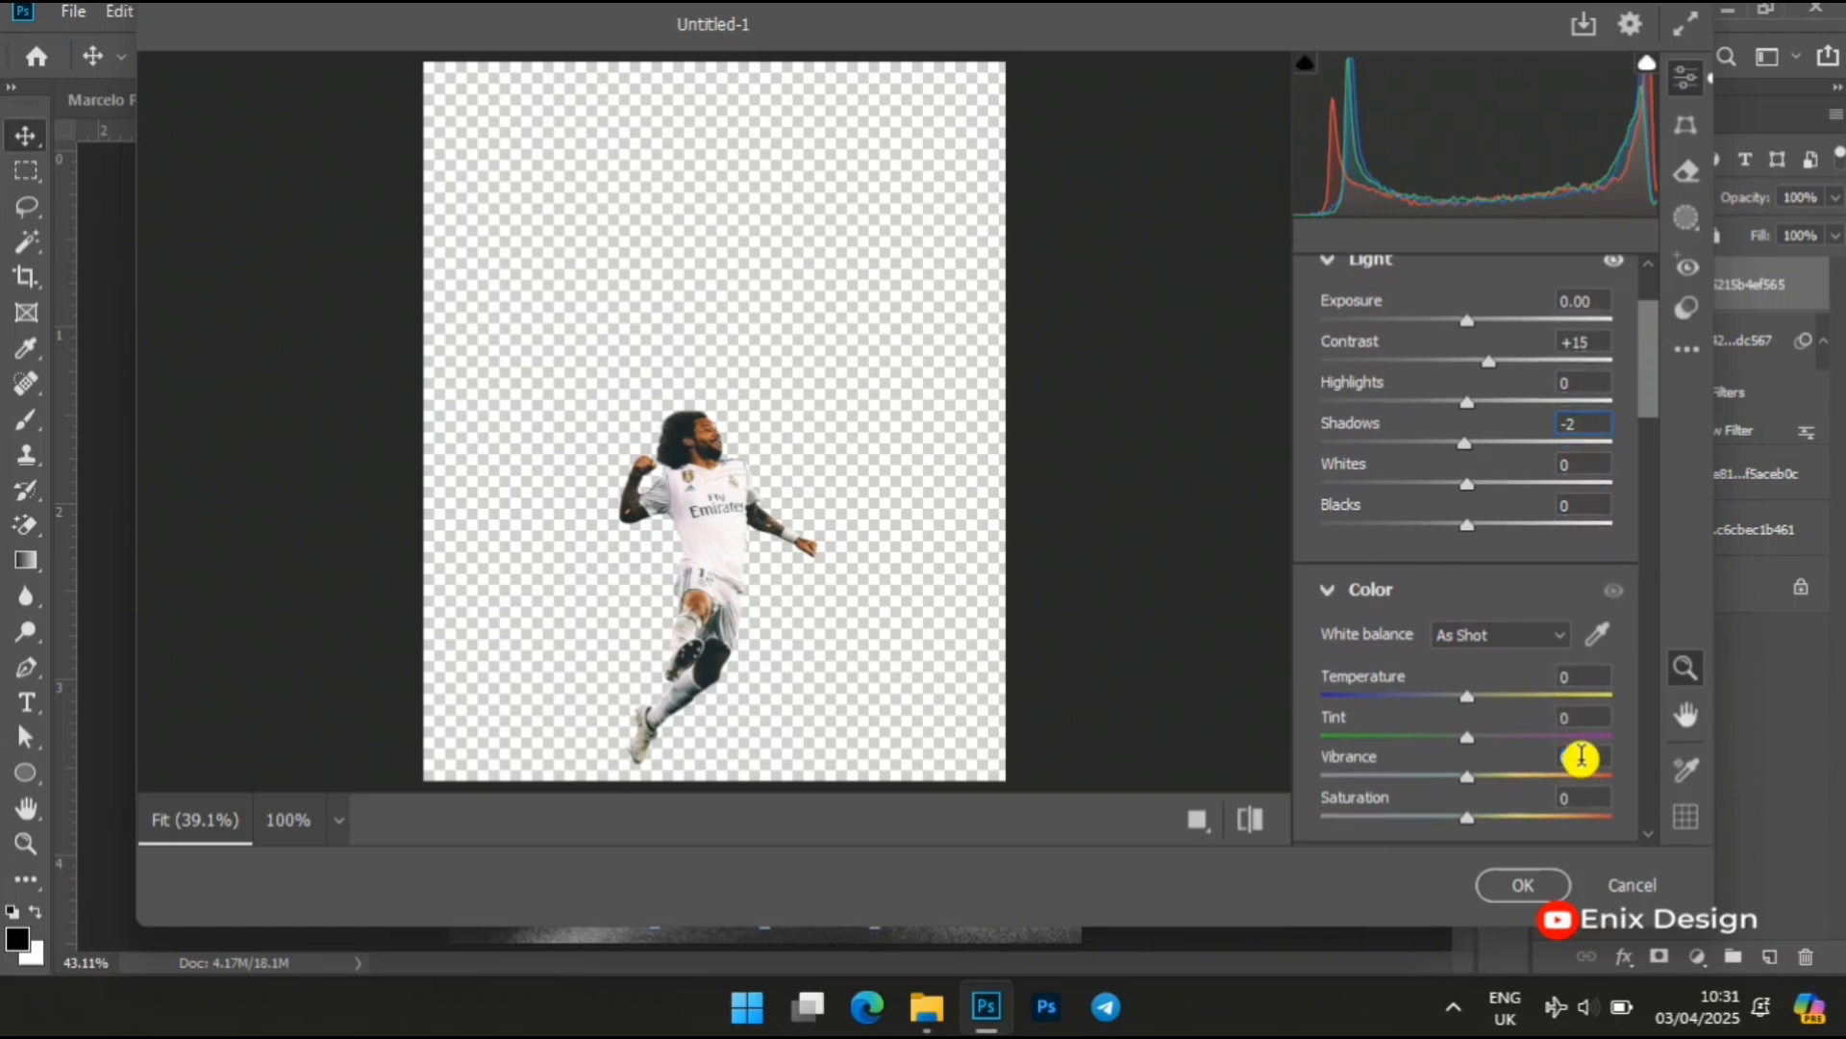
key("BackSpace")
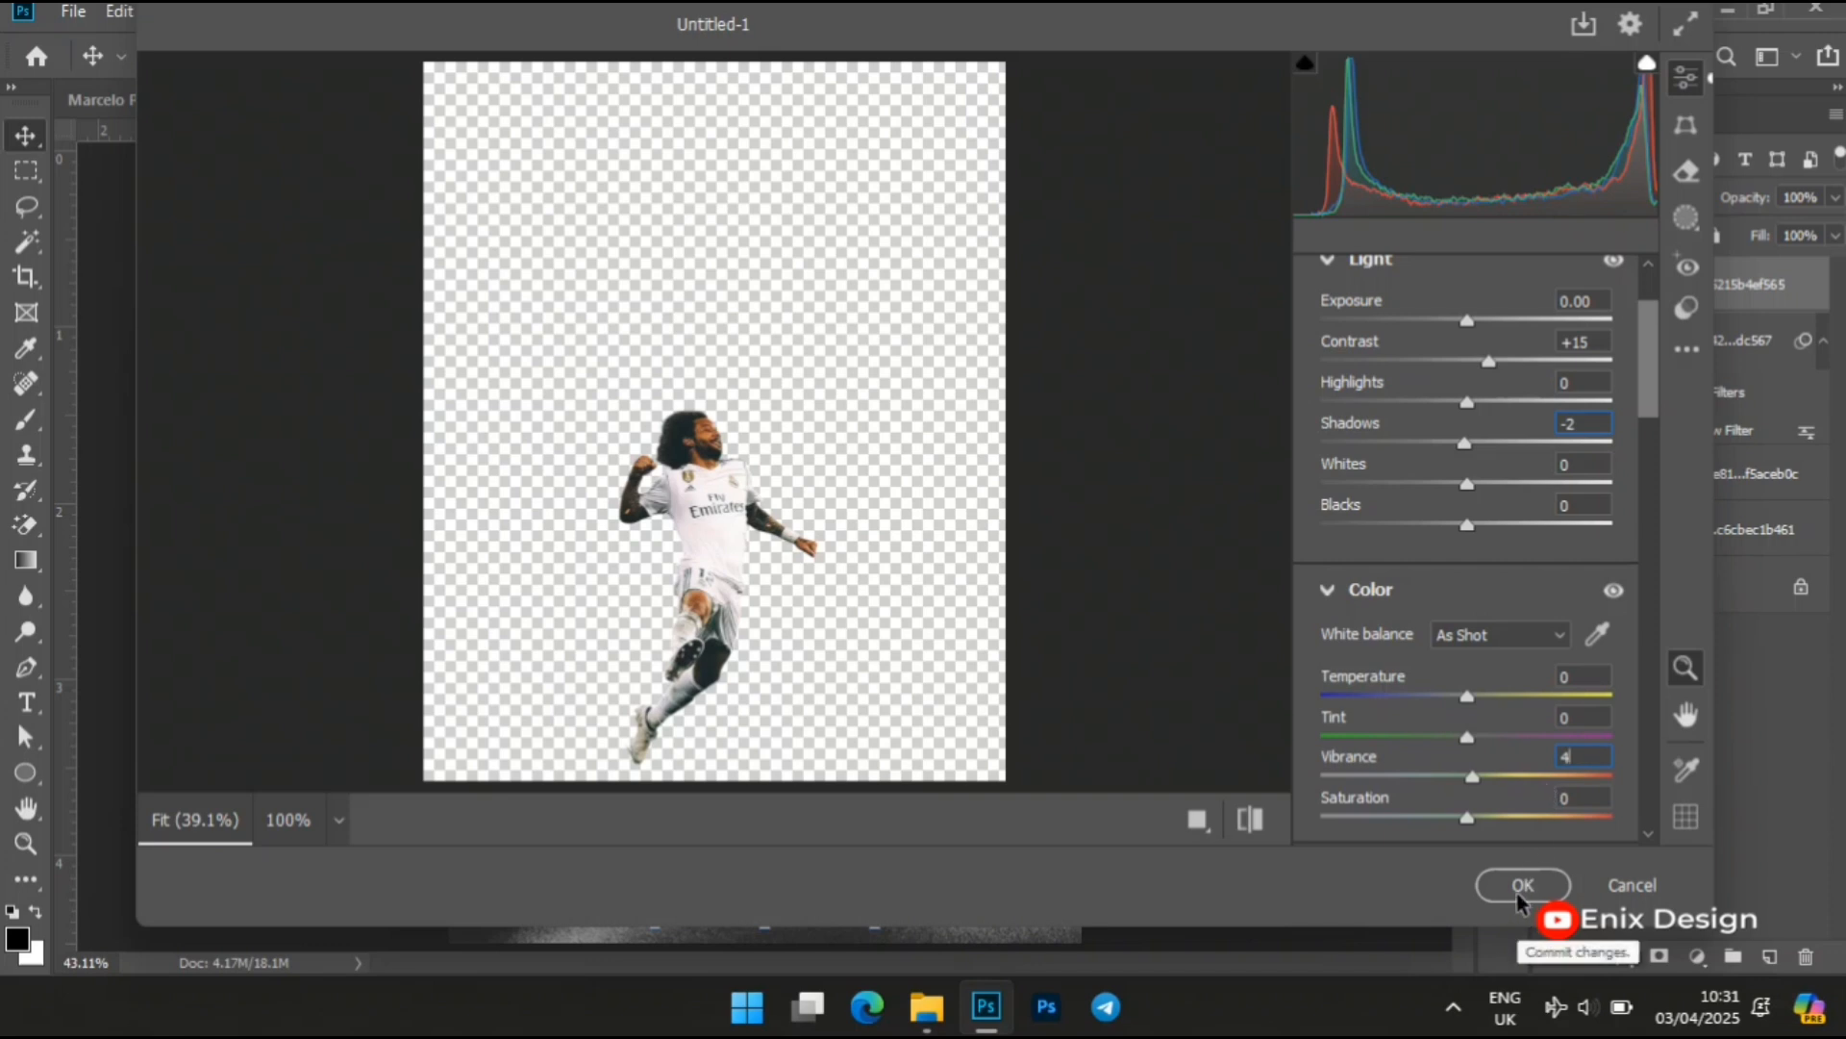
left_click(1521, 885)
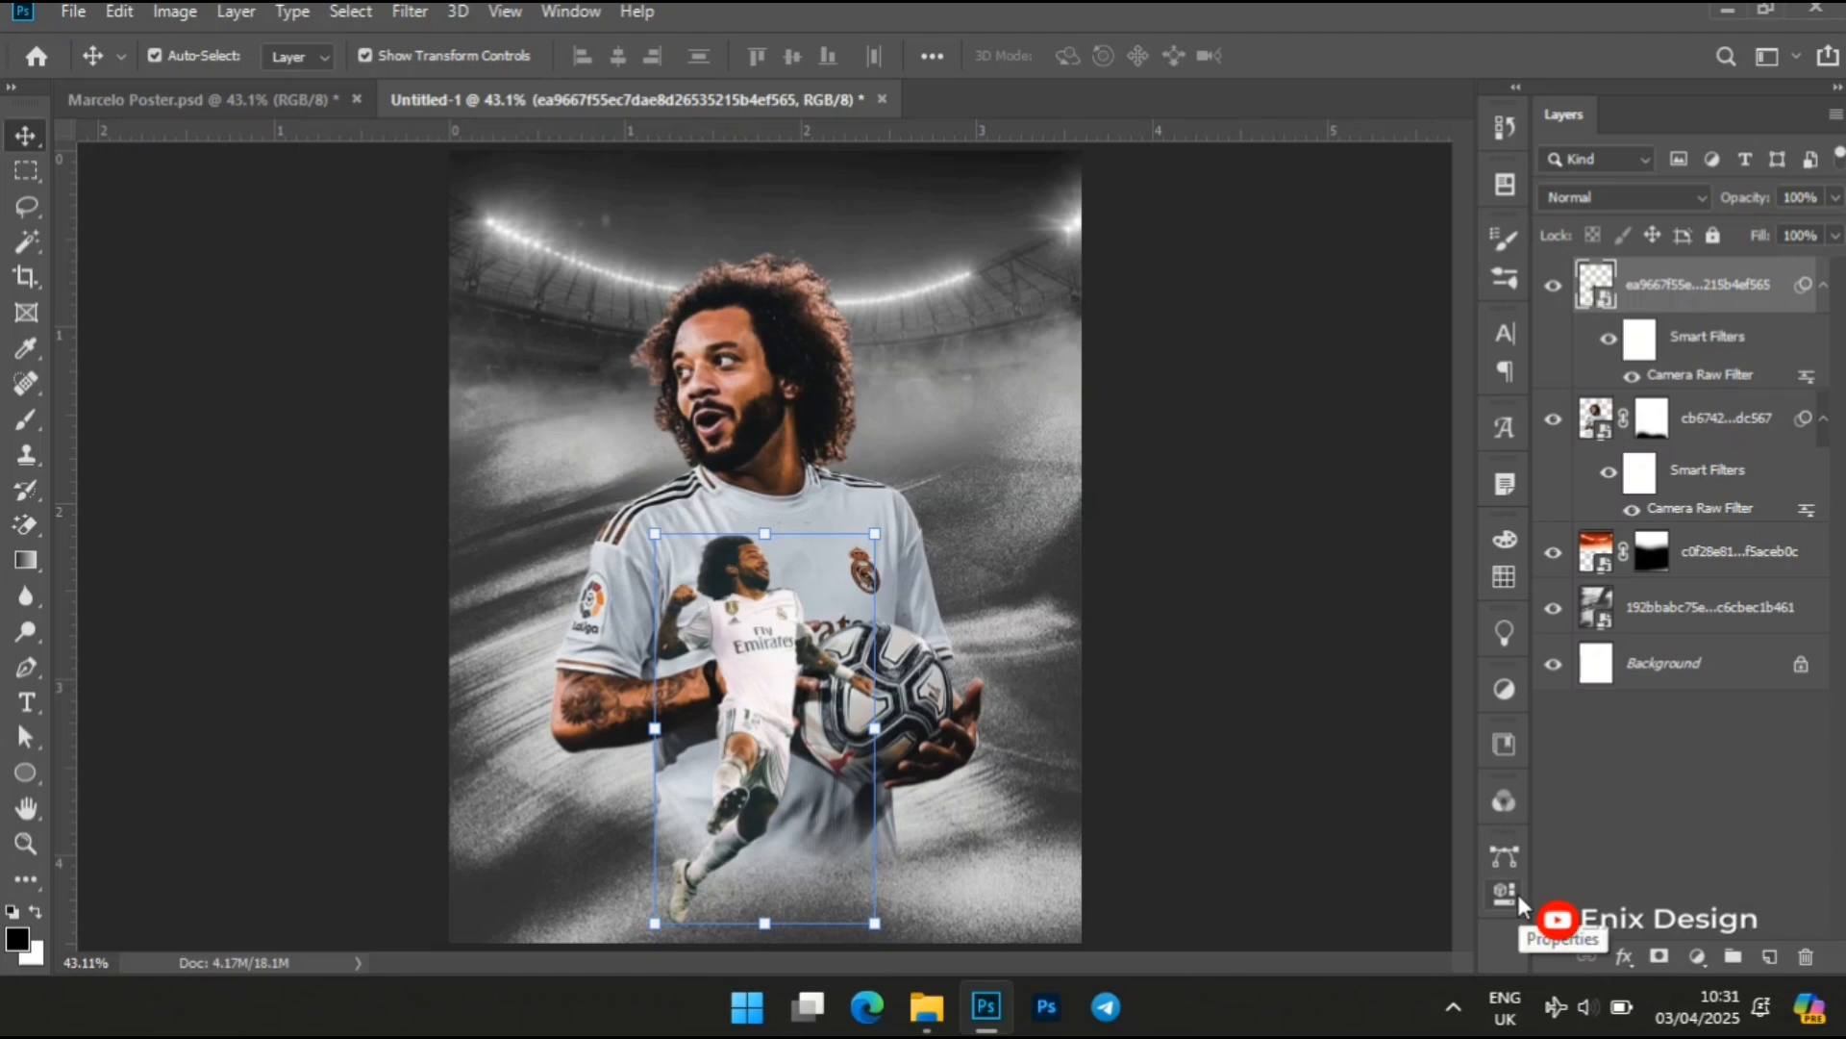
Reopen the leaping player's Camera Raw Filter, set texture to +5 and clarity to 9, apply it and deselect the layer
double_click(1691, 378)
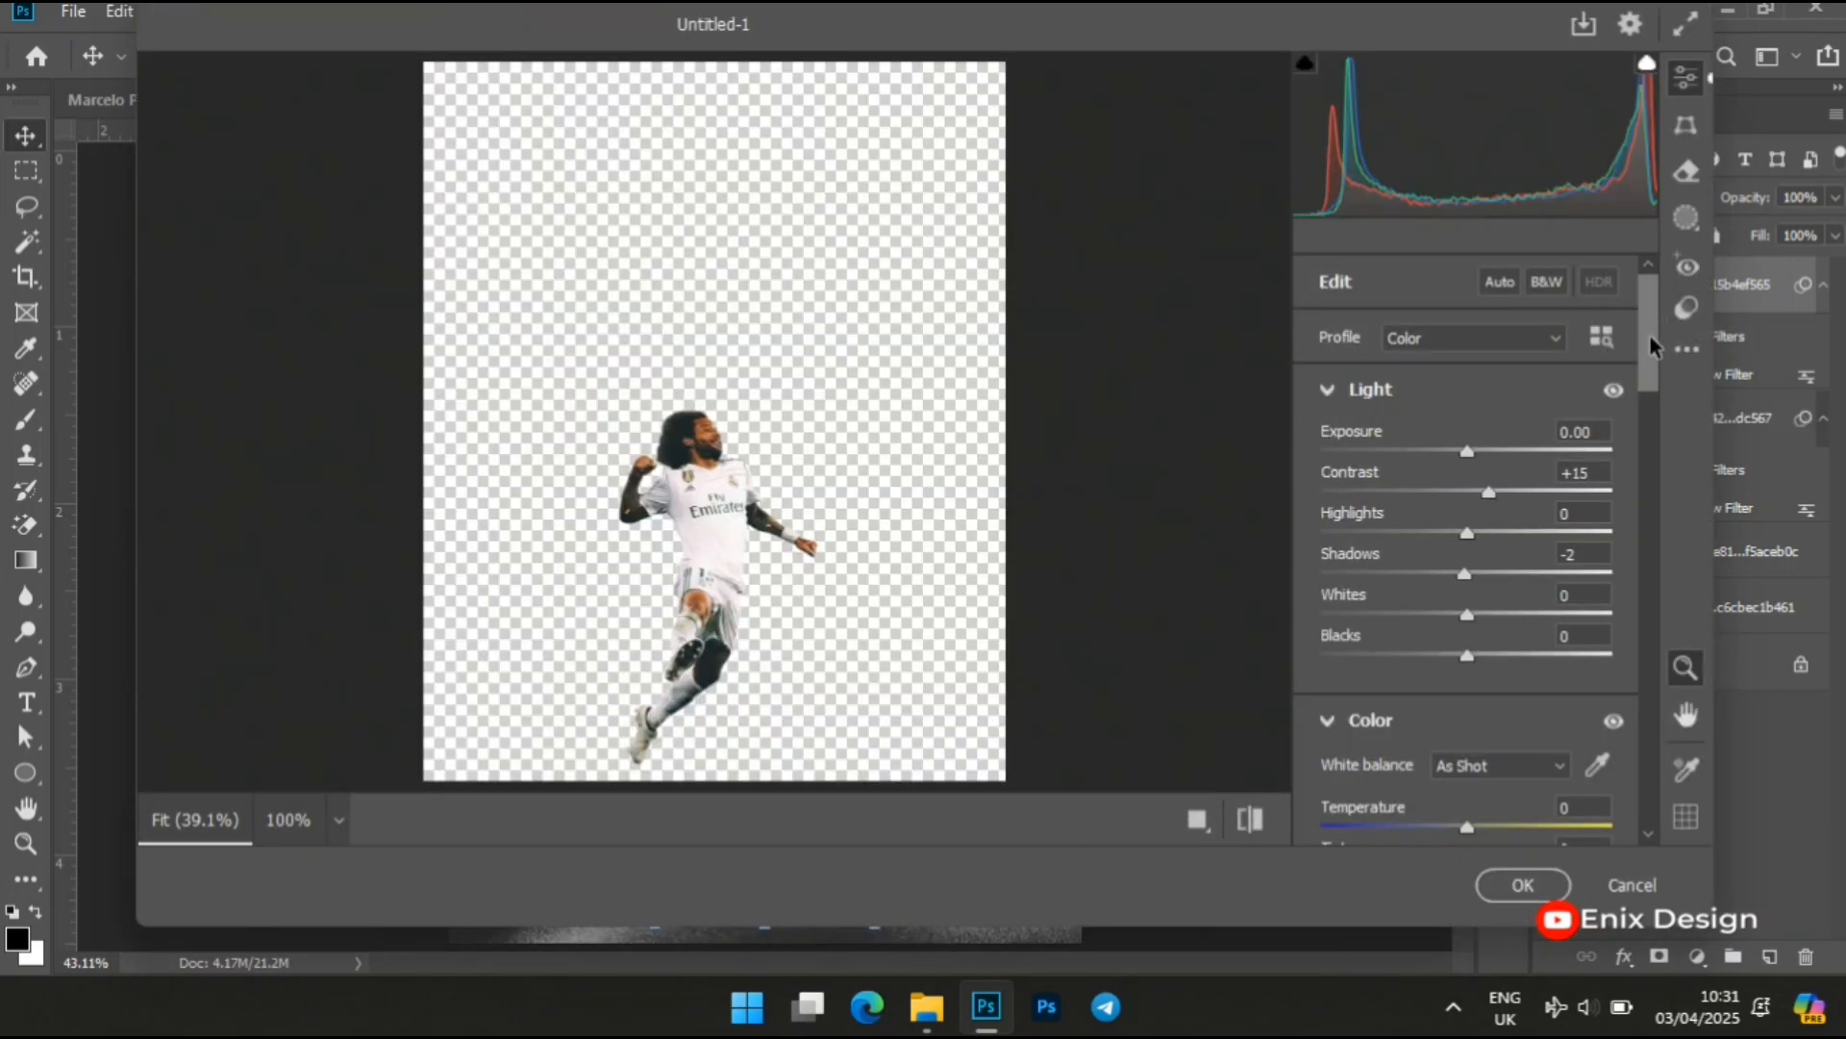
left_click_drag(1650, 338, 1652, 409)
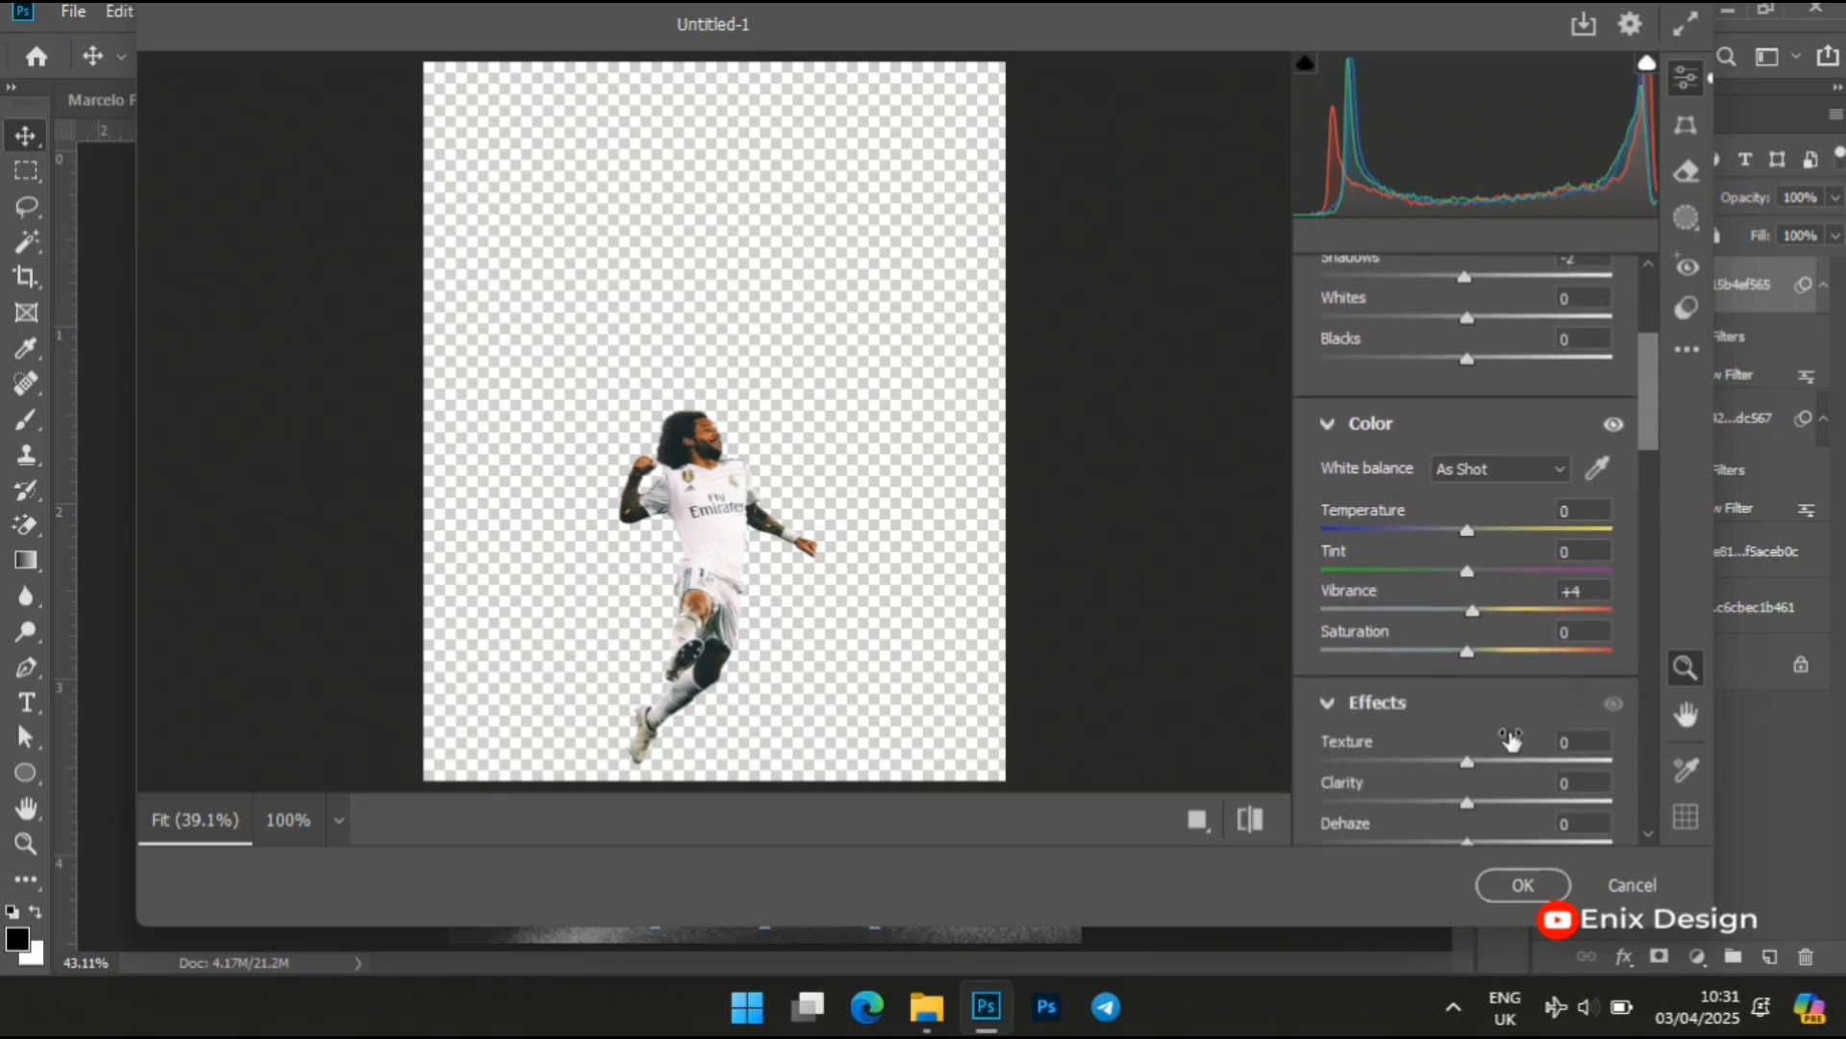
left_click(1578, 742)
type("5")
left_click(1580, 782)
type("9")
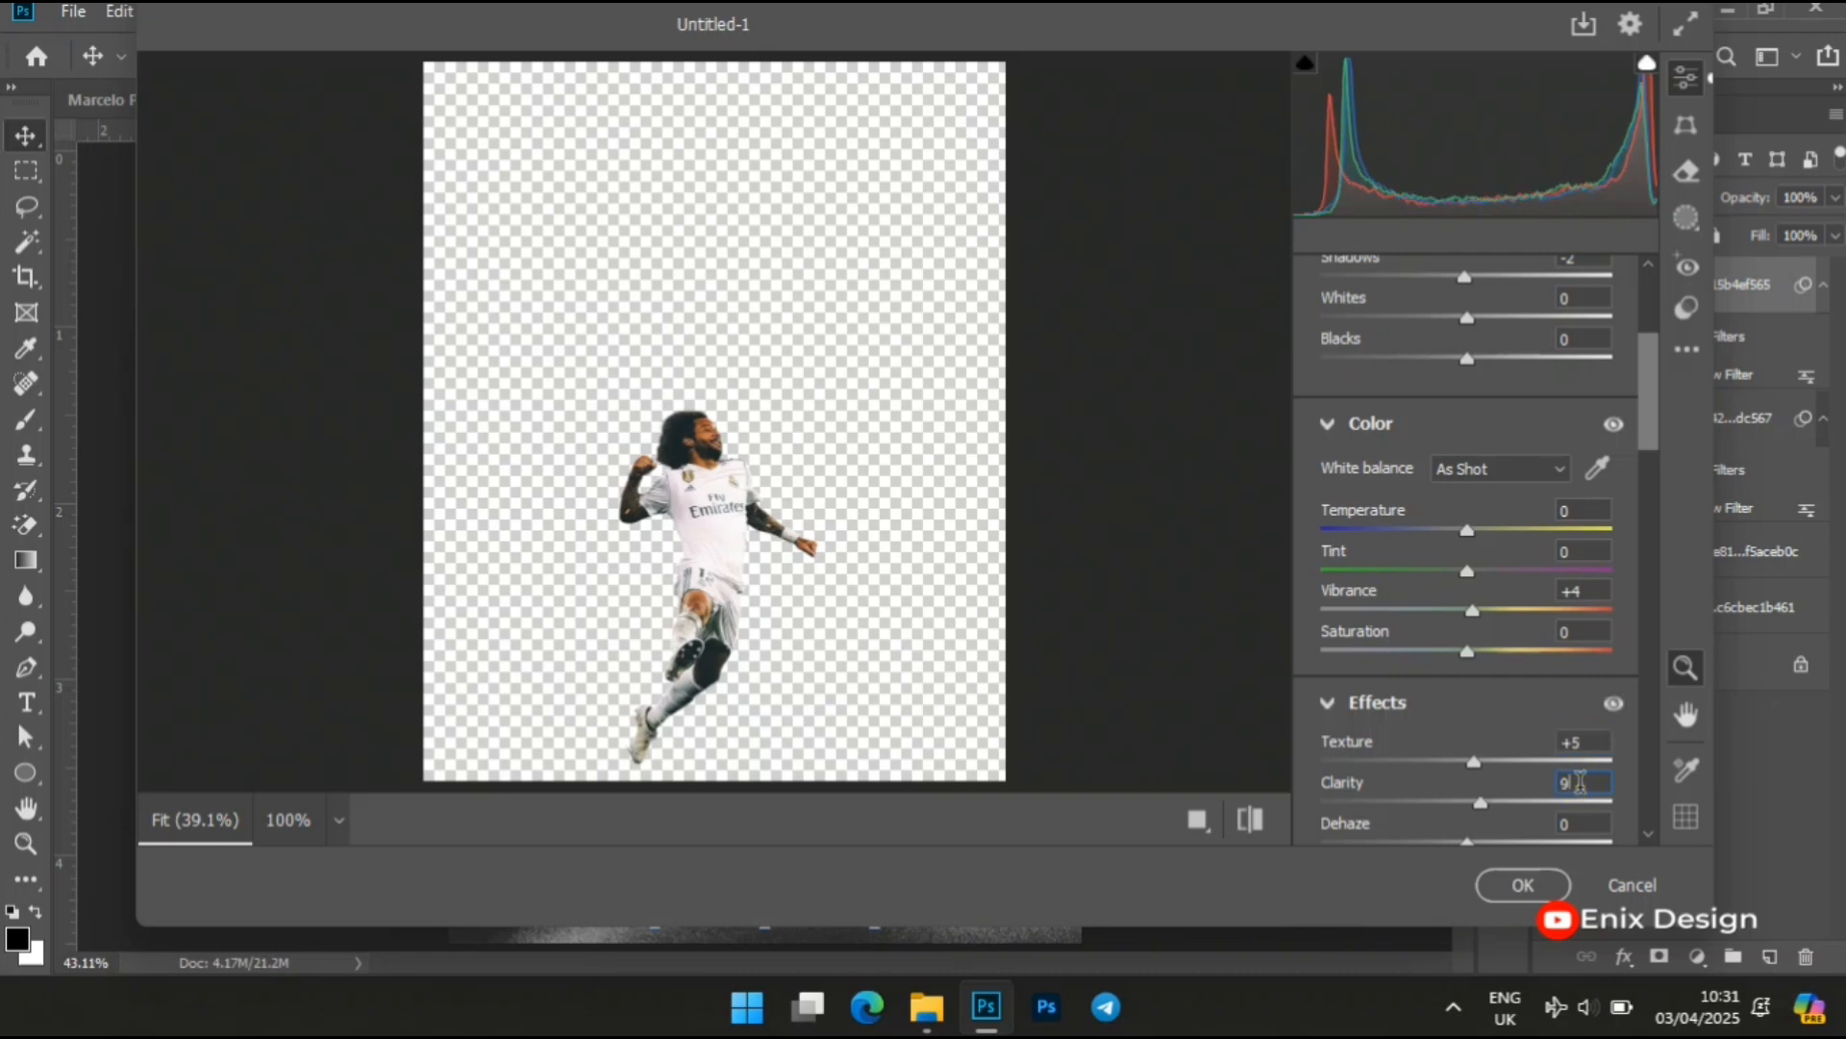
left_click(1597, 822)
left_click(1521, 885)
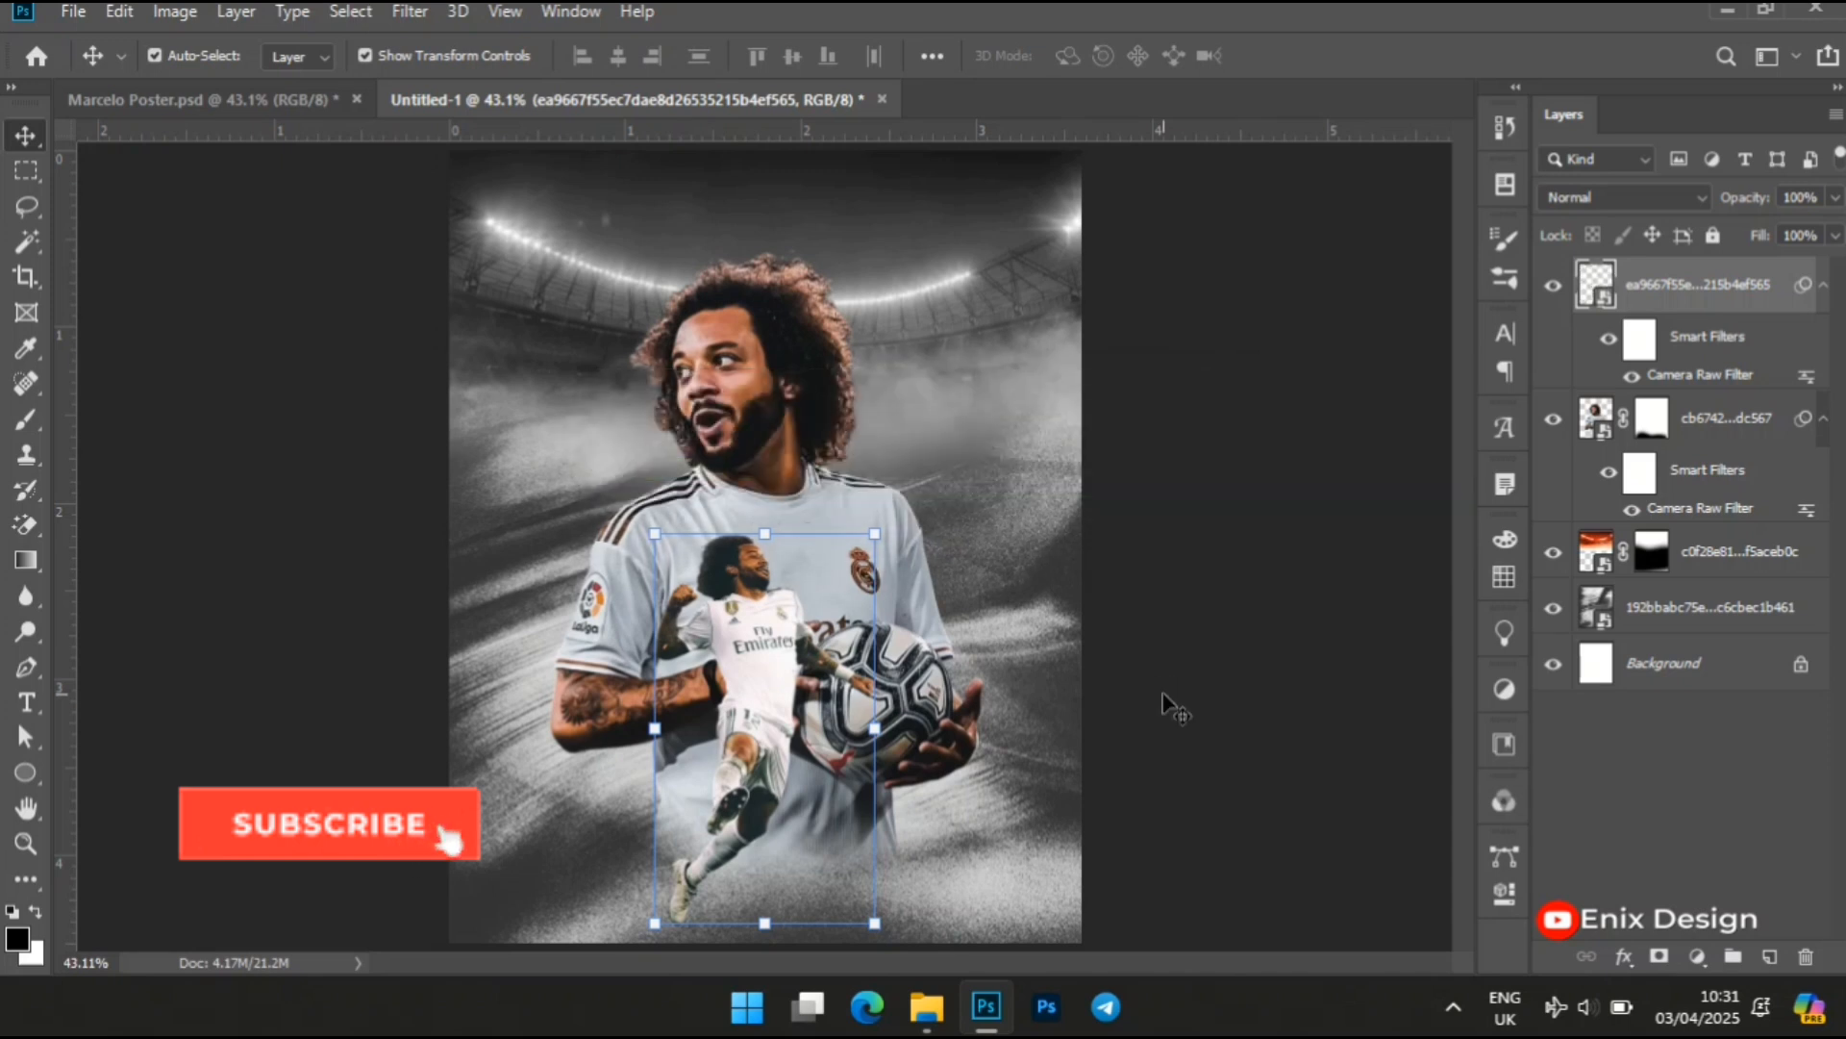
left_click(1239, 529)
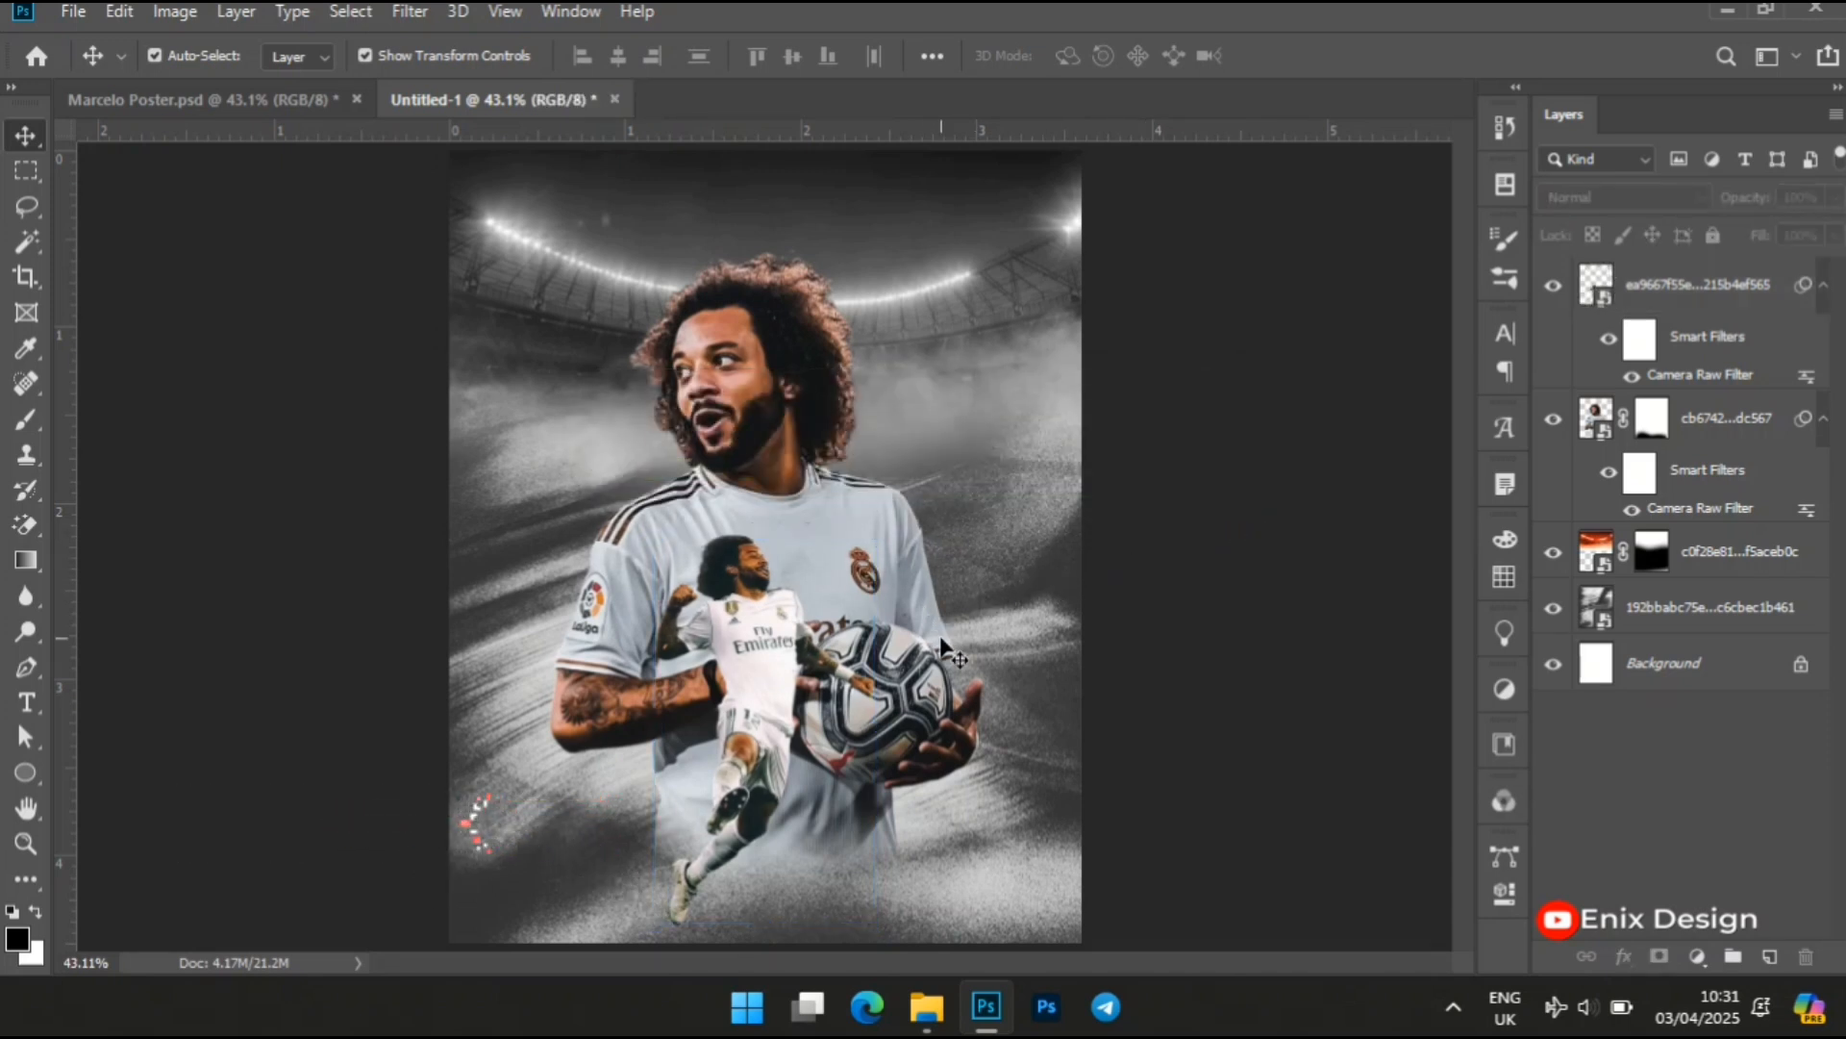
Add the text "Marcelo" across the leaping player's legs in the lower part of the poster
left_click(26, 702)
left_click(107, 712)
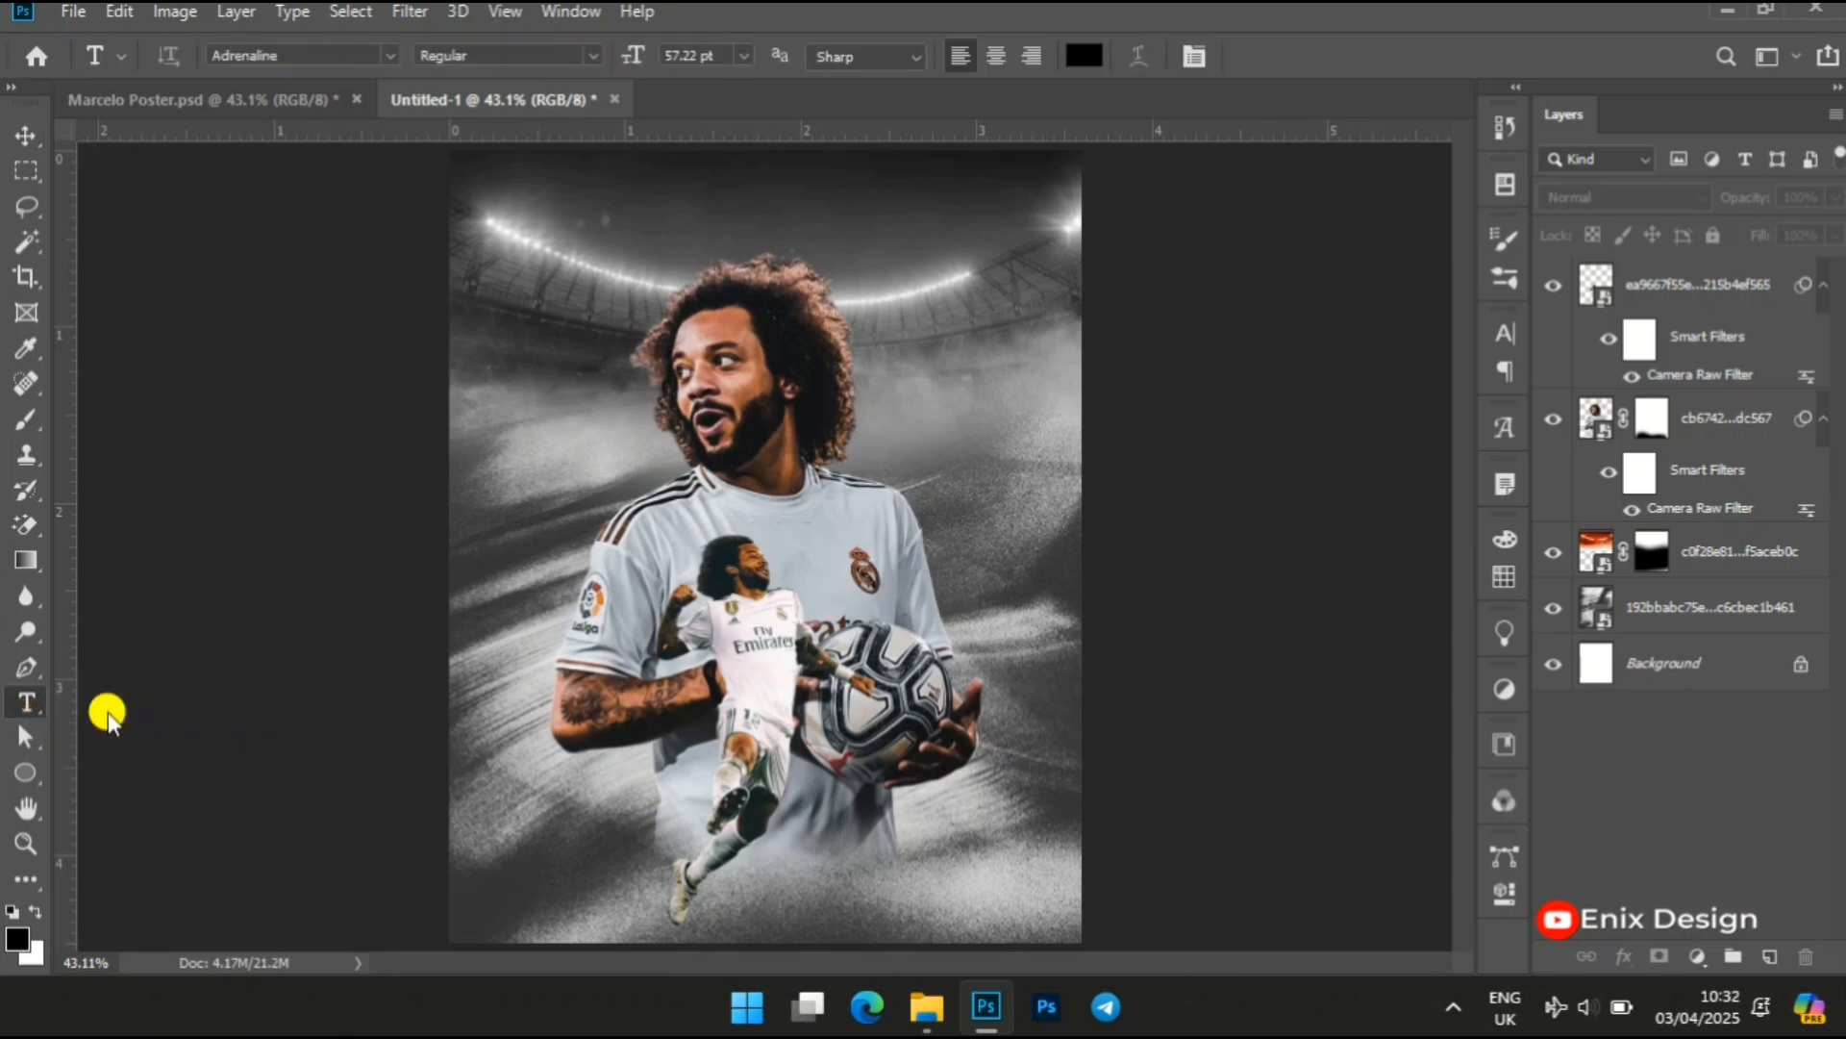
left_click(599, 862)
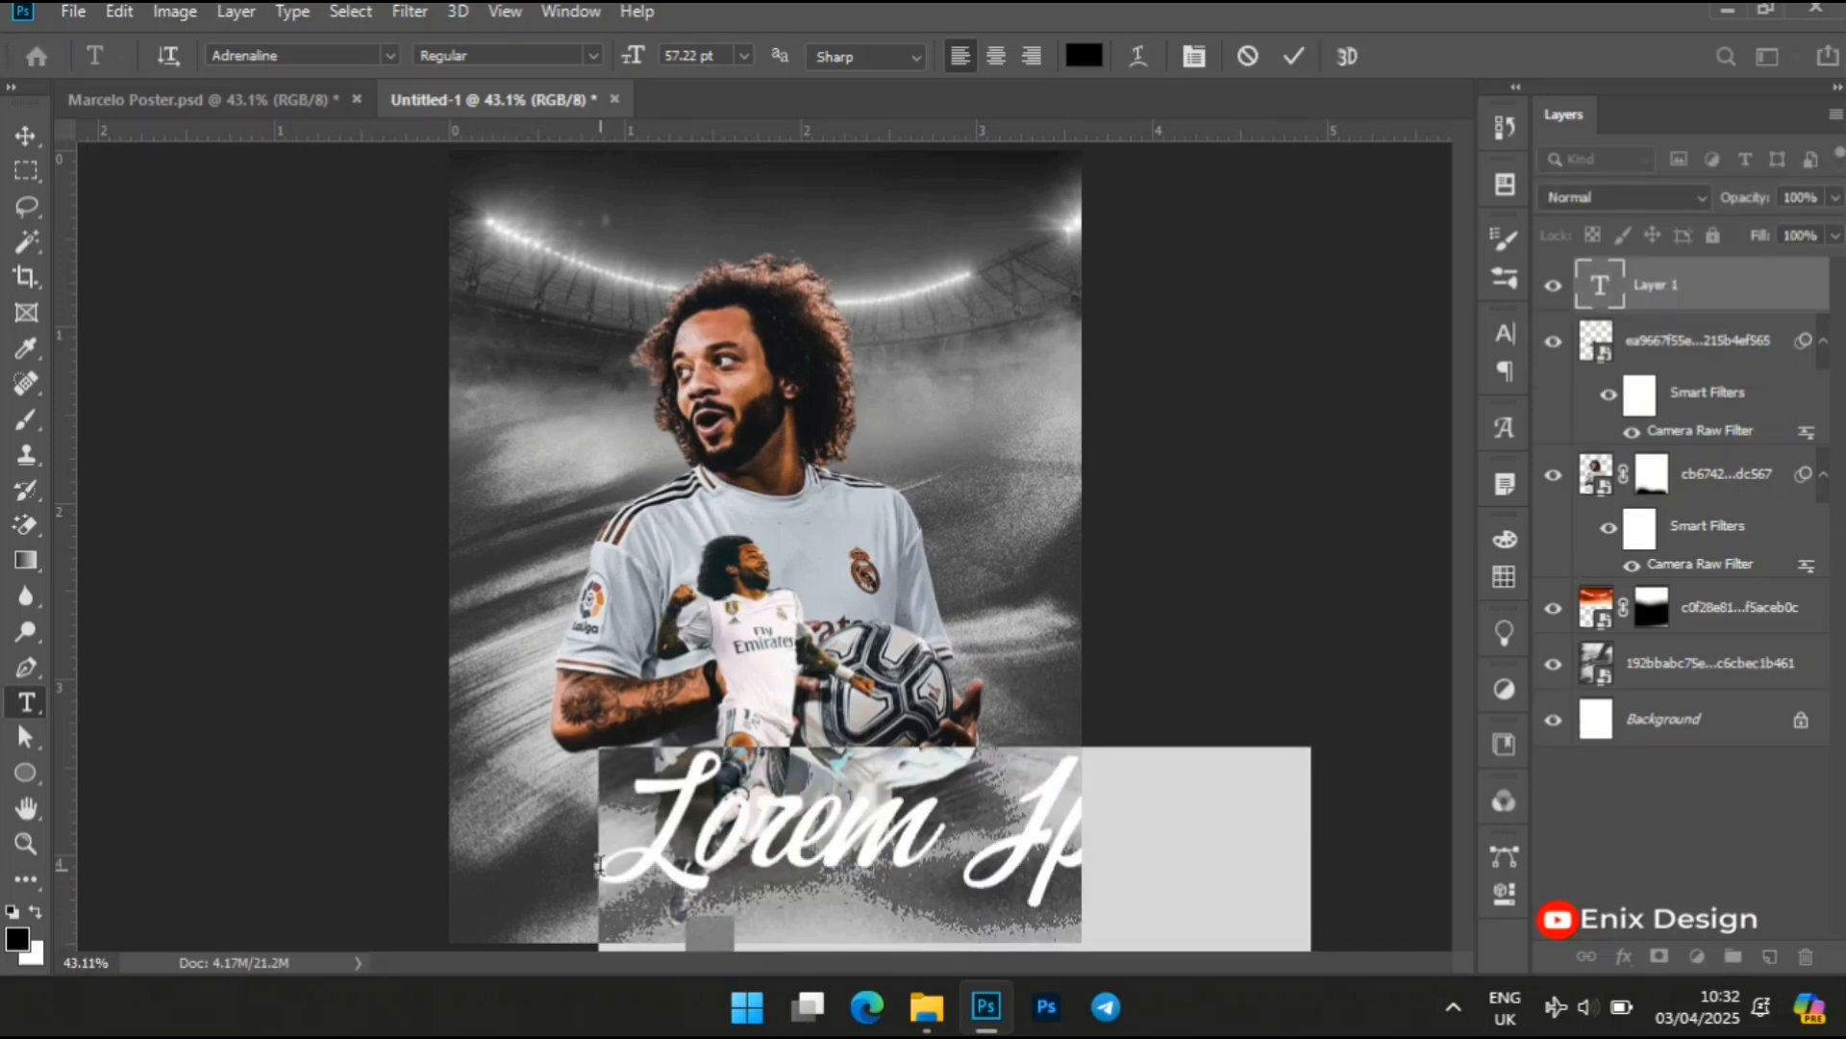
type("Marcelo")
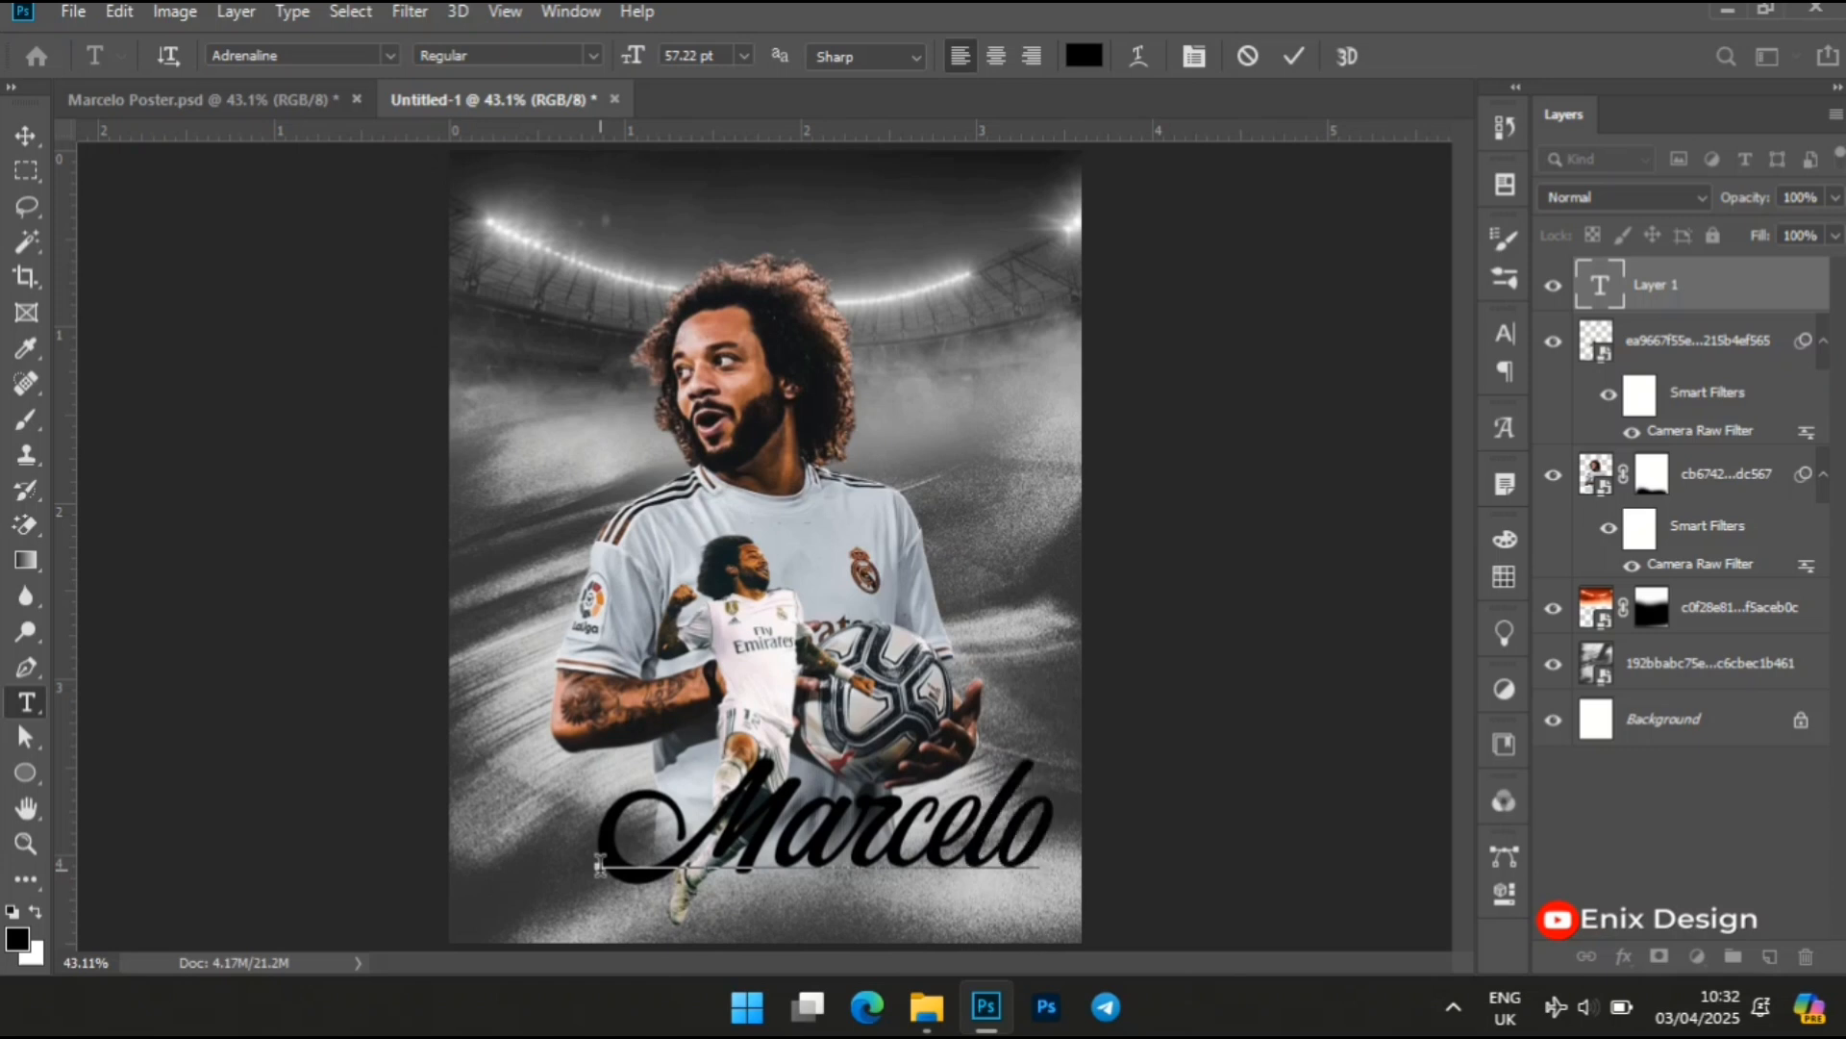
Change the whole "Marcelo" text to white (ffffff) and commit the text layer
key("ctrl+a")
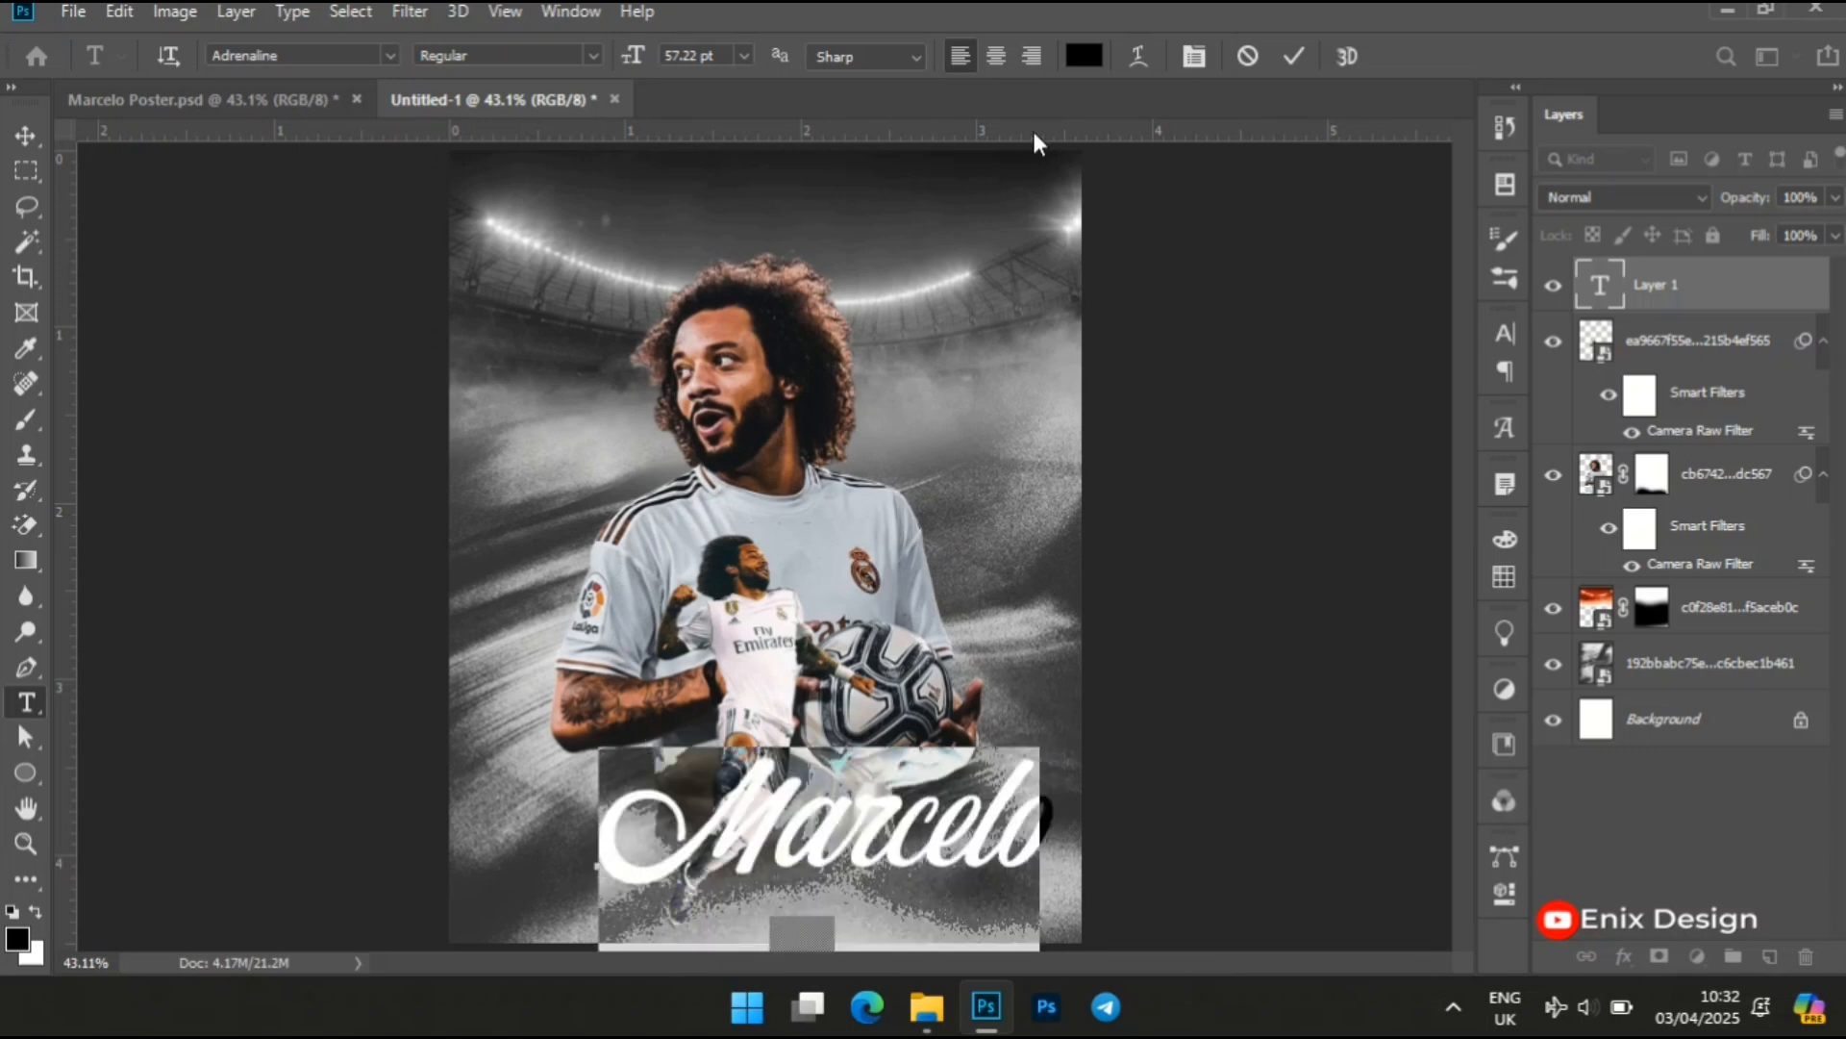
left_click(1081, 60)
type("ff")
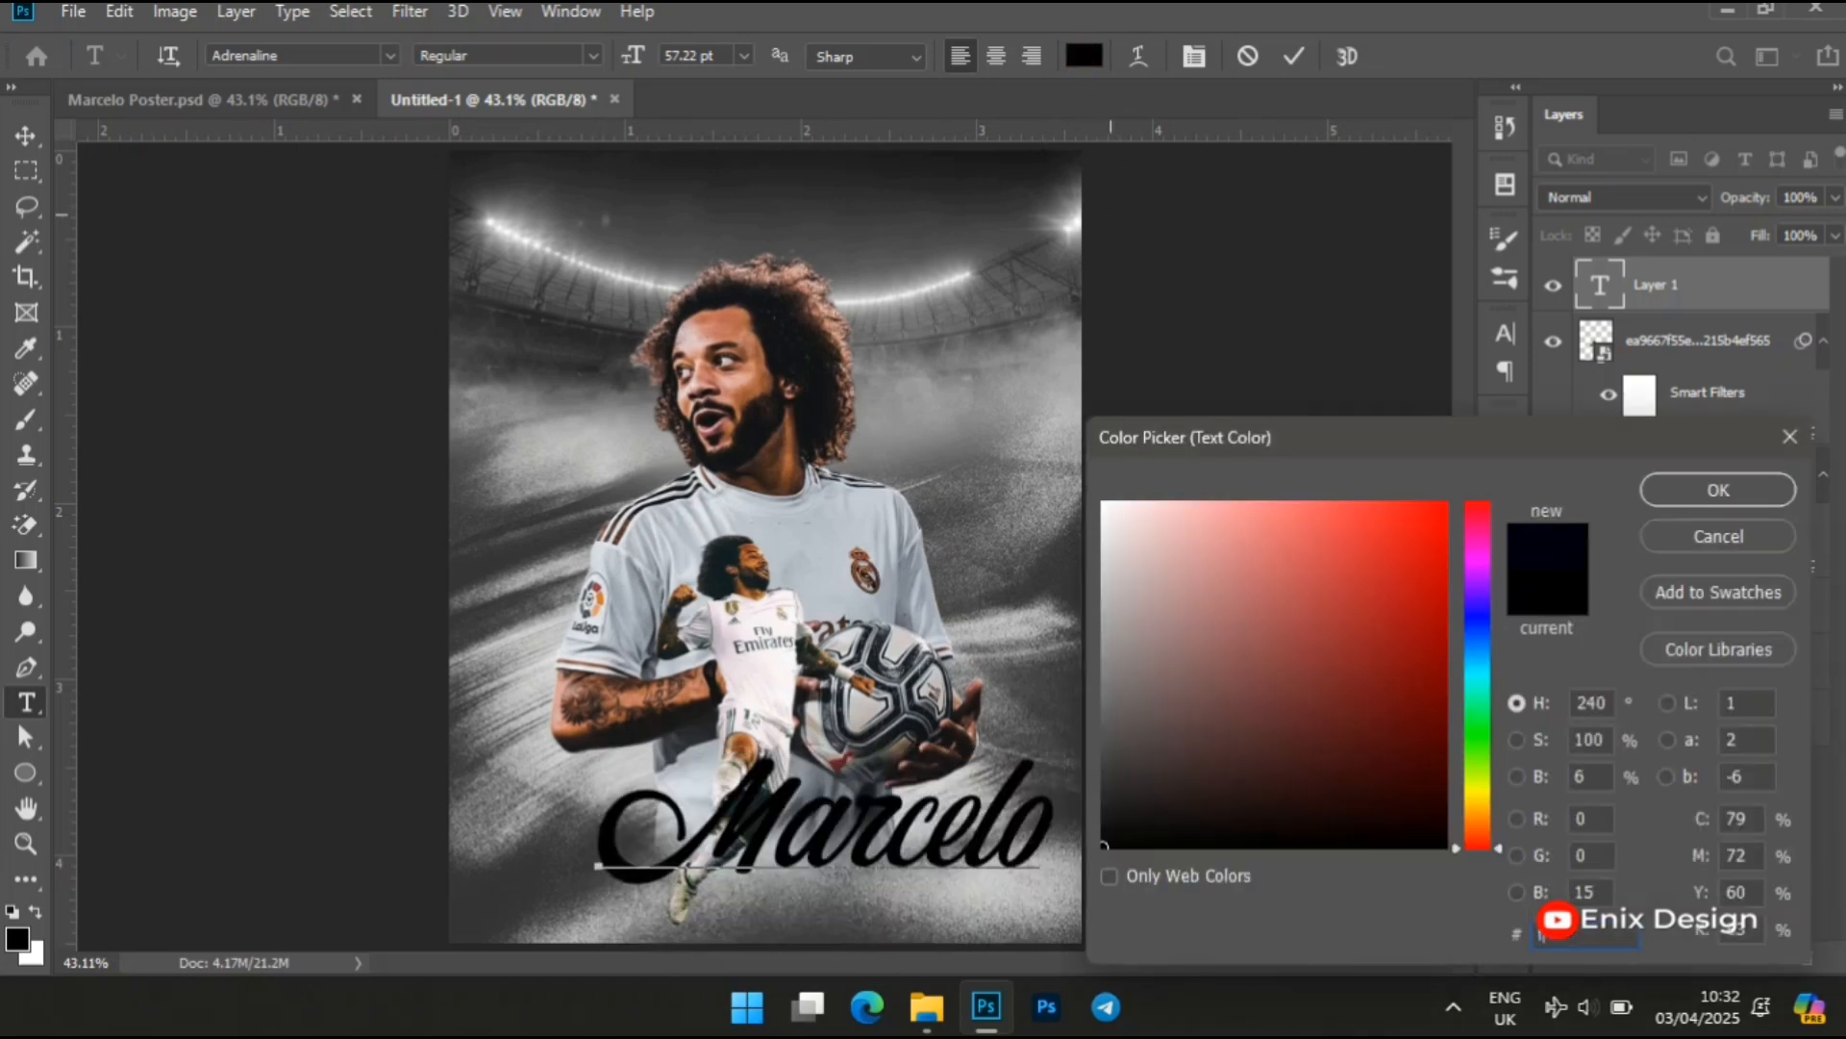
type("fff")
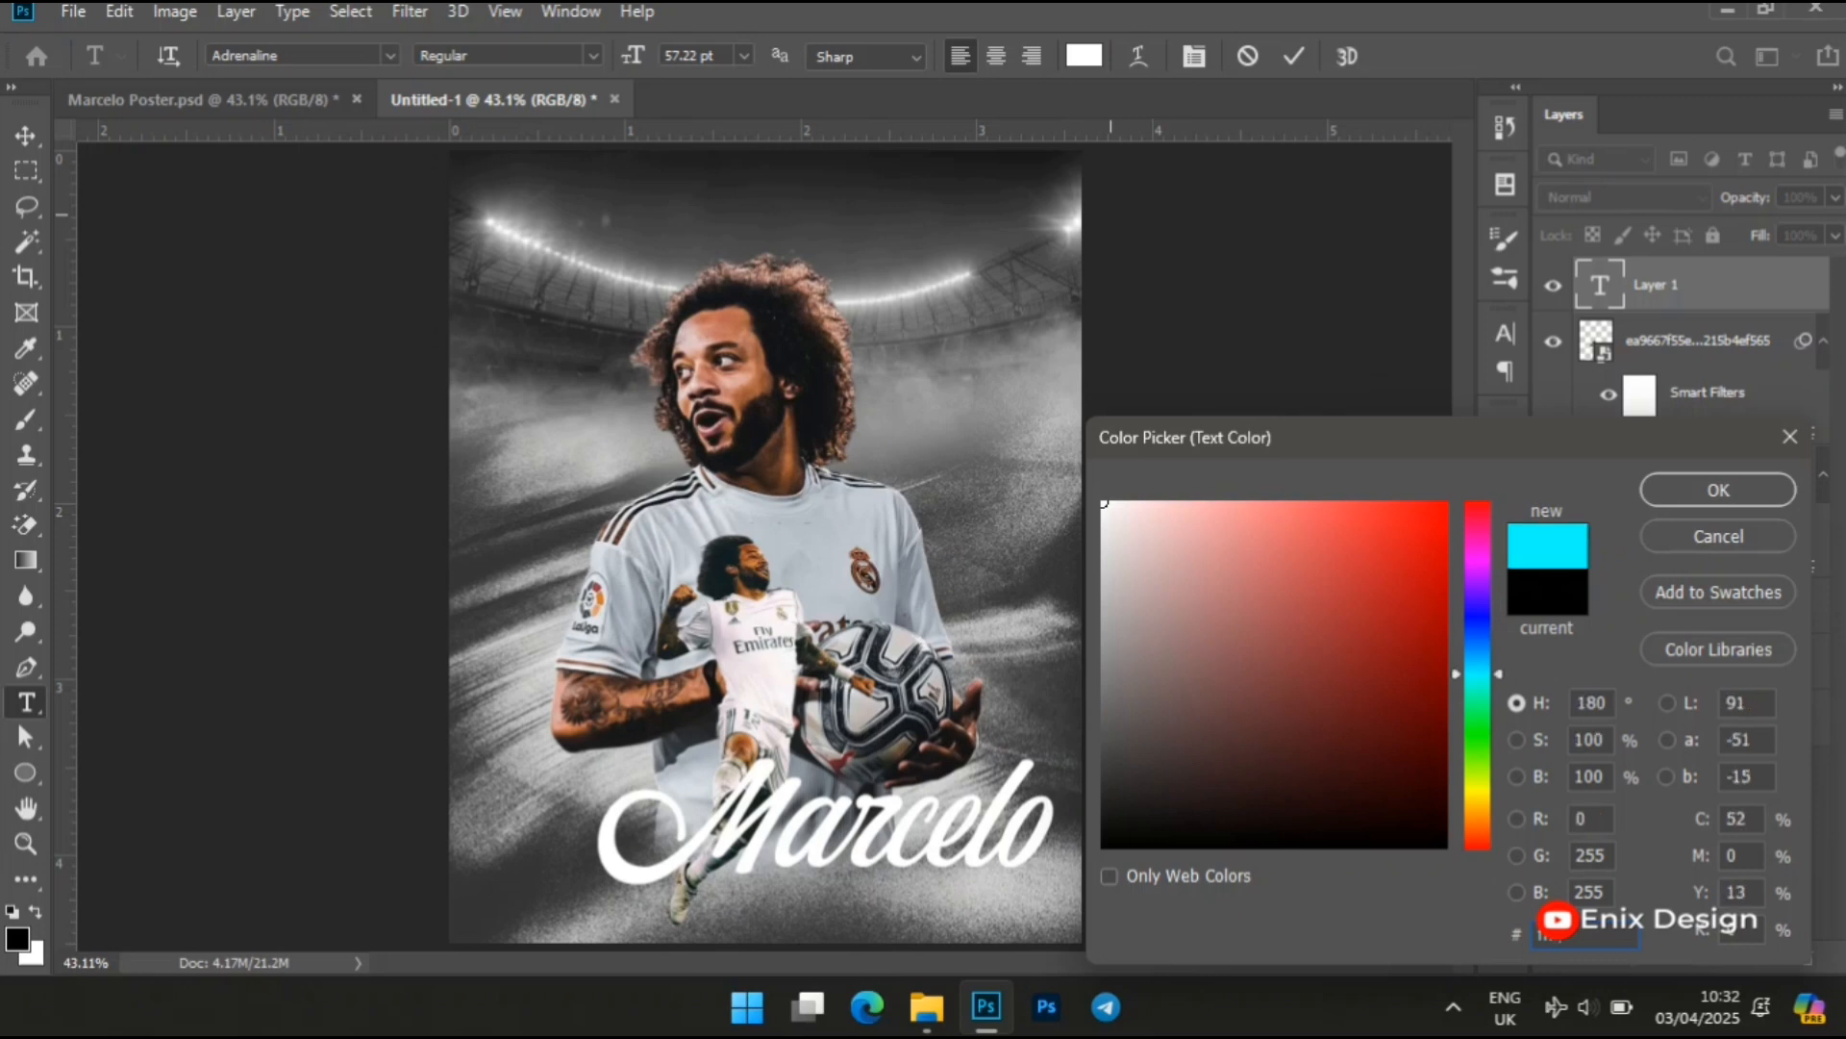
type("f")
key("Return")
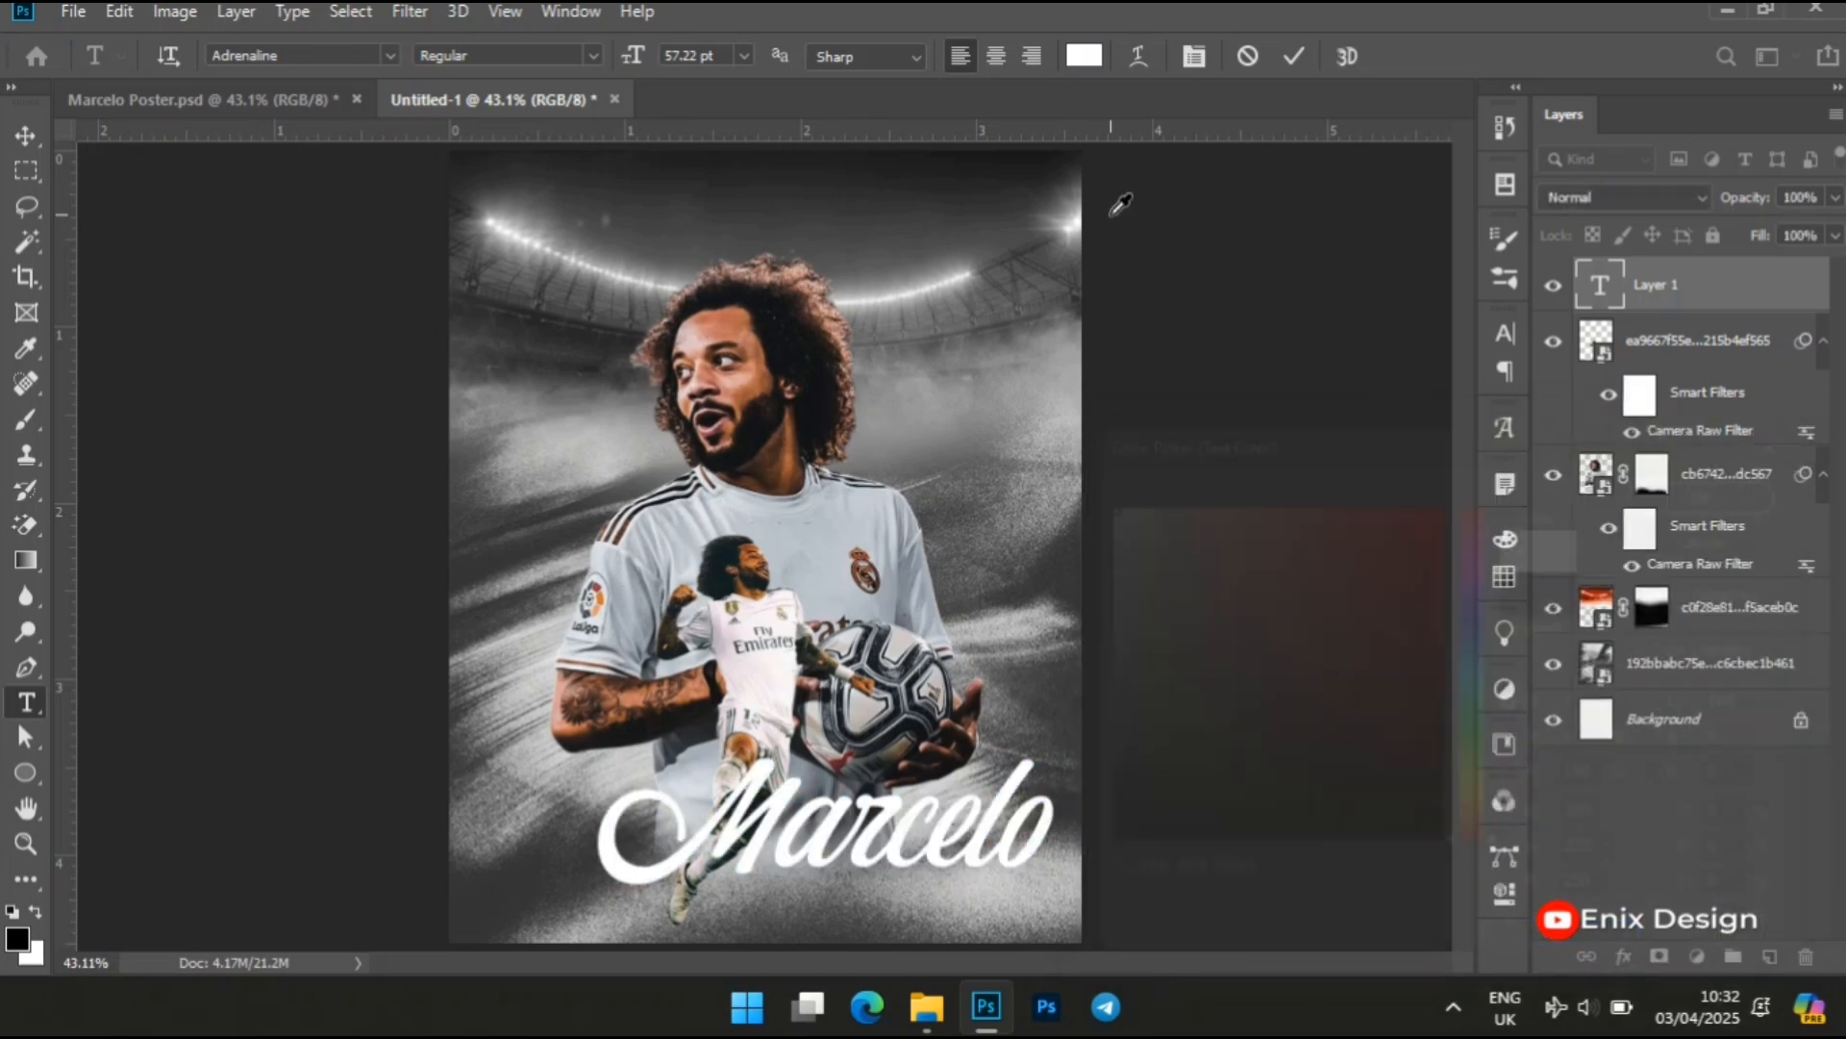
left_click(23, 137)
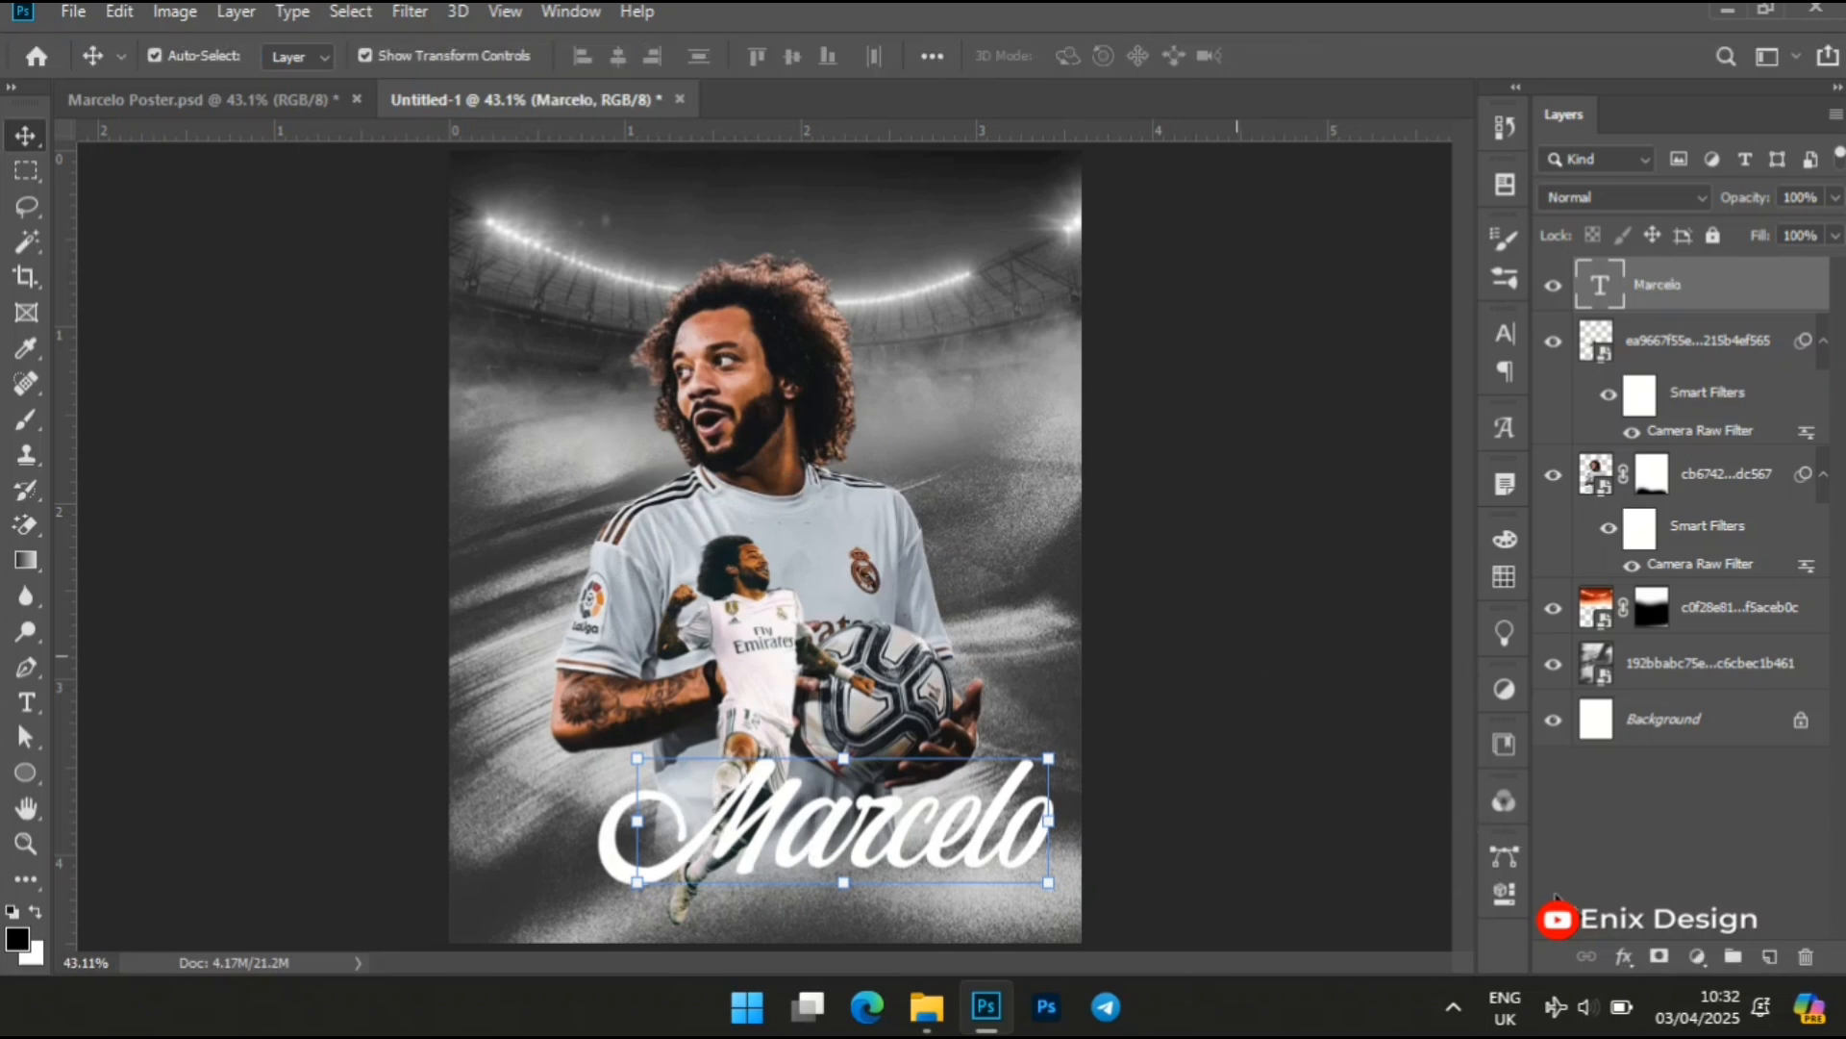
Add a black Multiply drop shadow to the "Marcelo" text with 50% opacity
left_click(1625, 955)
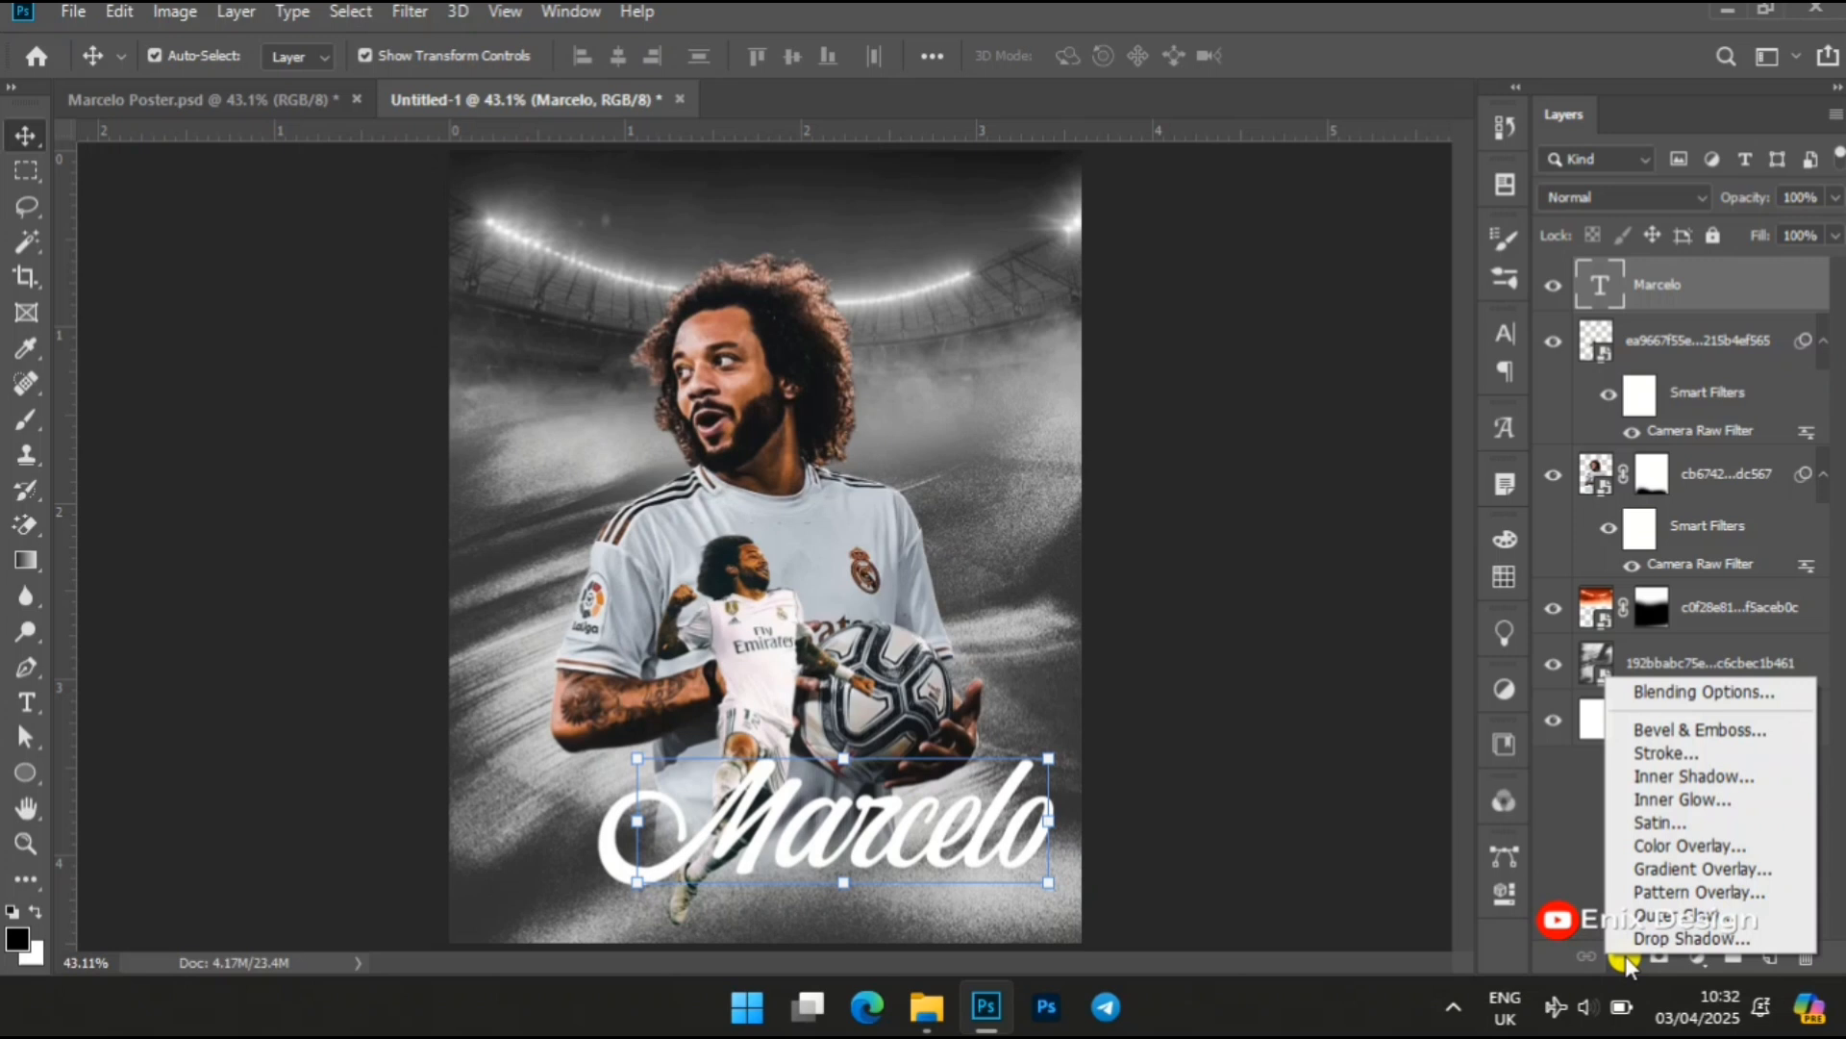
left_click(1679, 938)
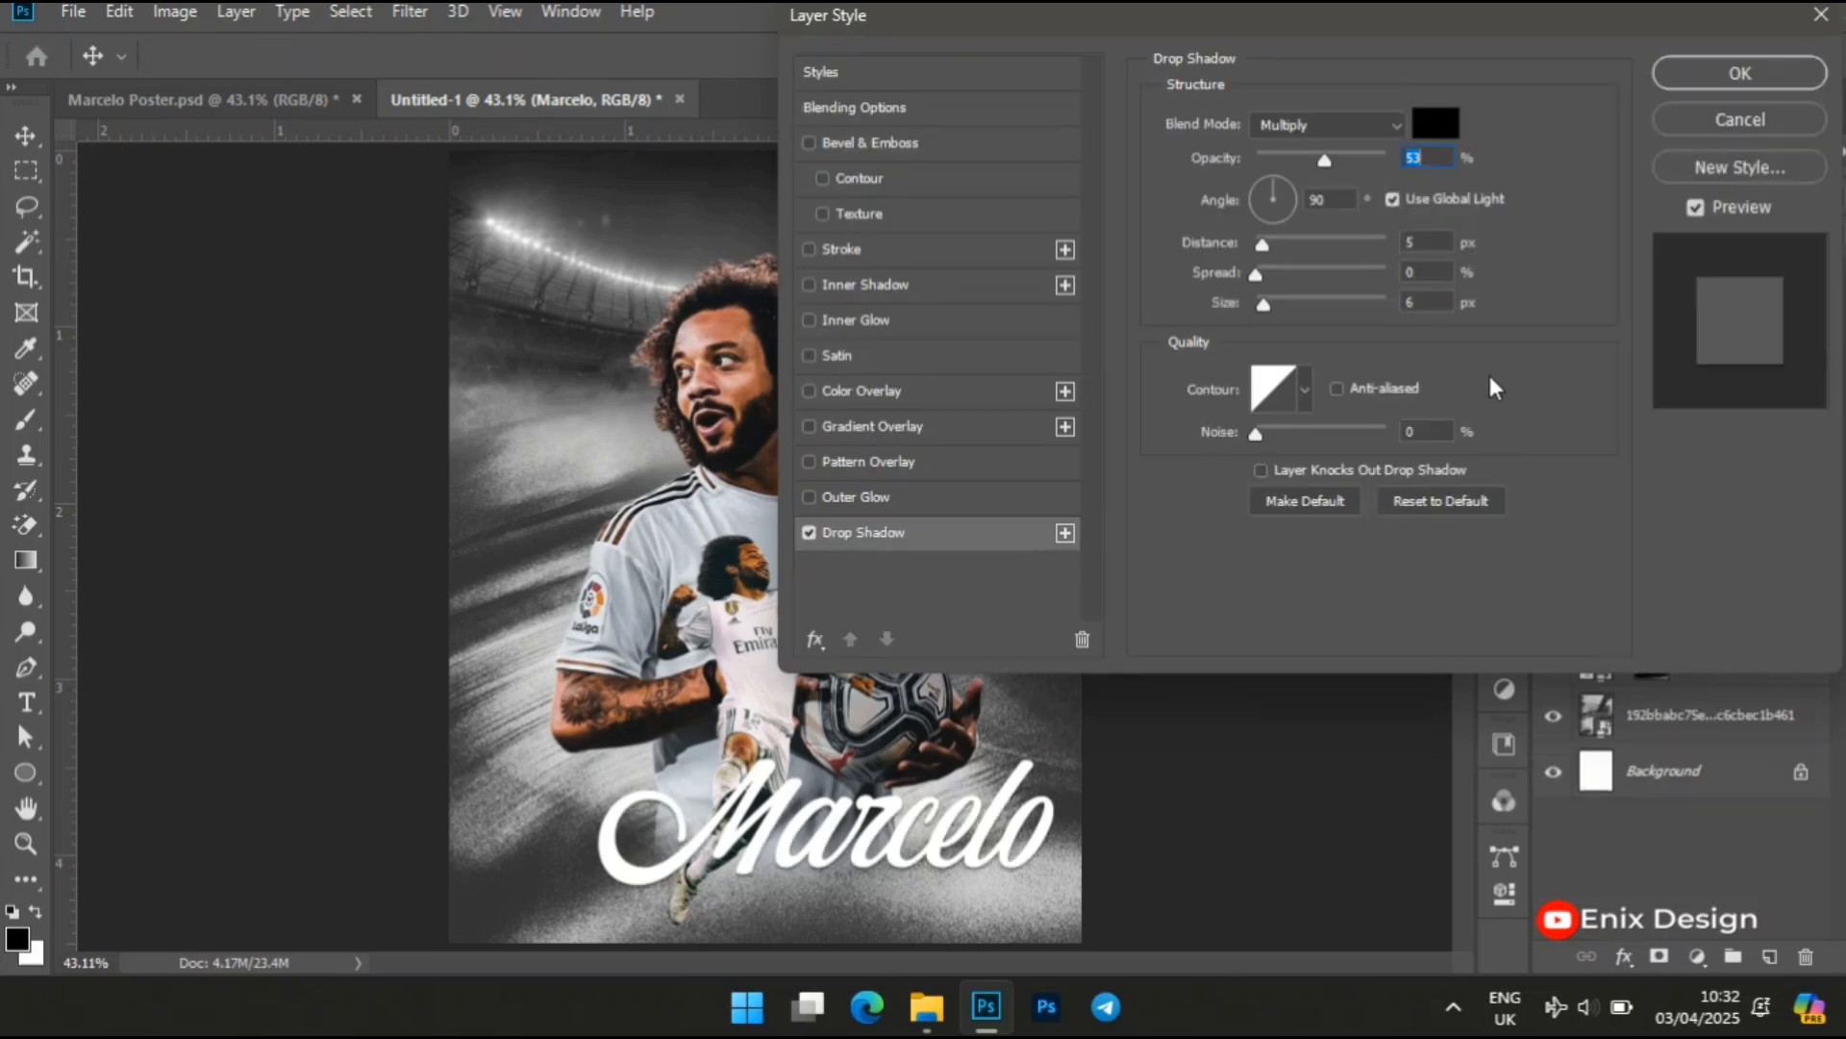
left_click(1437, 126)
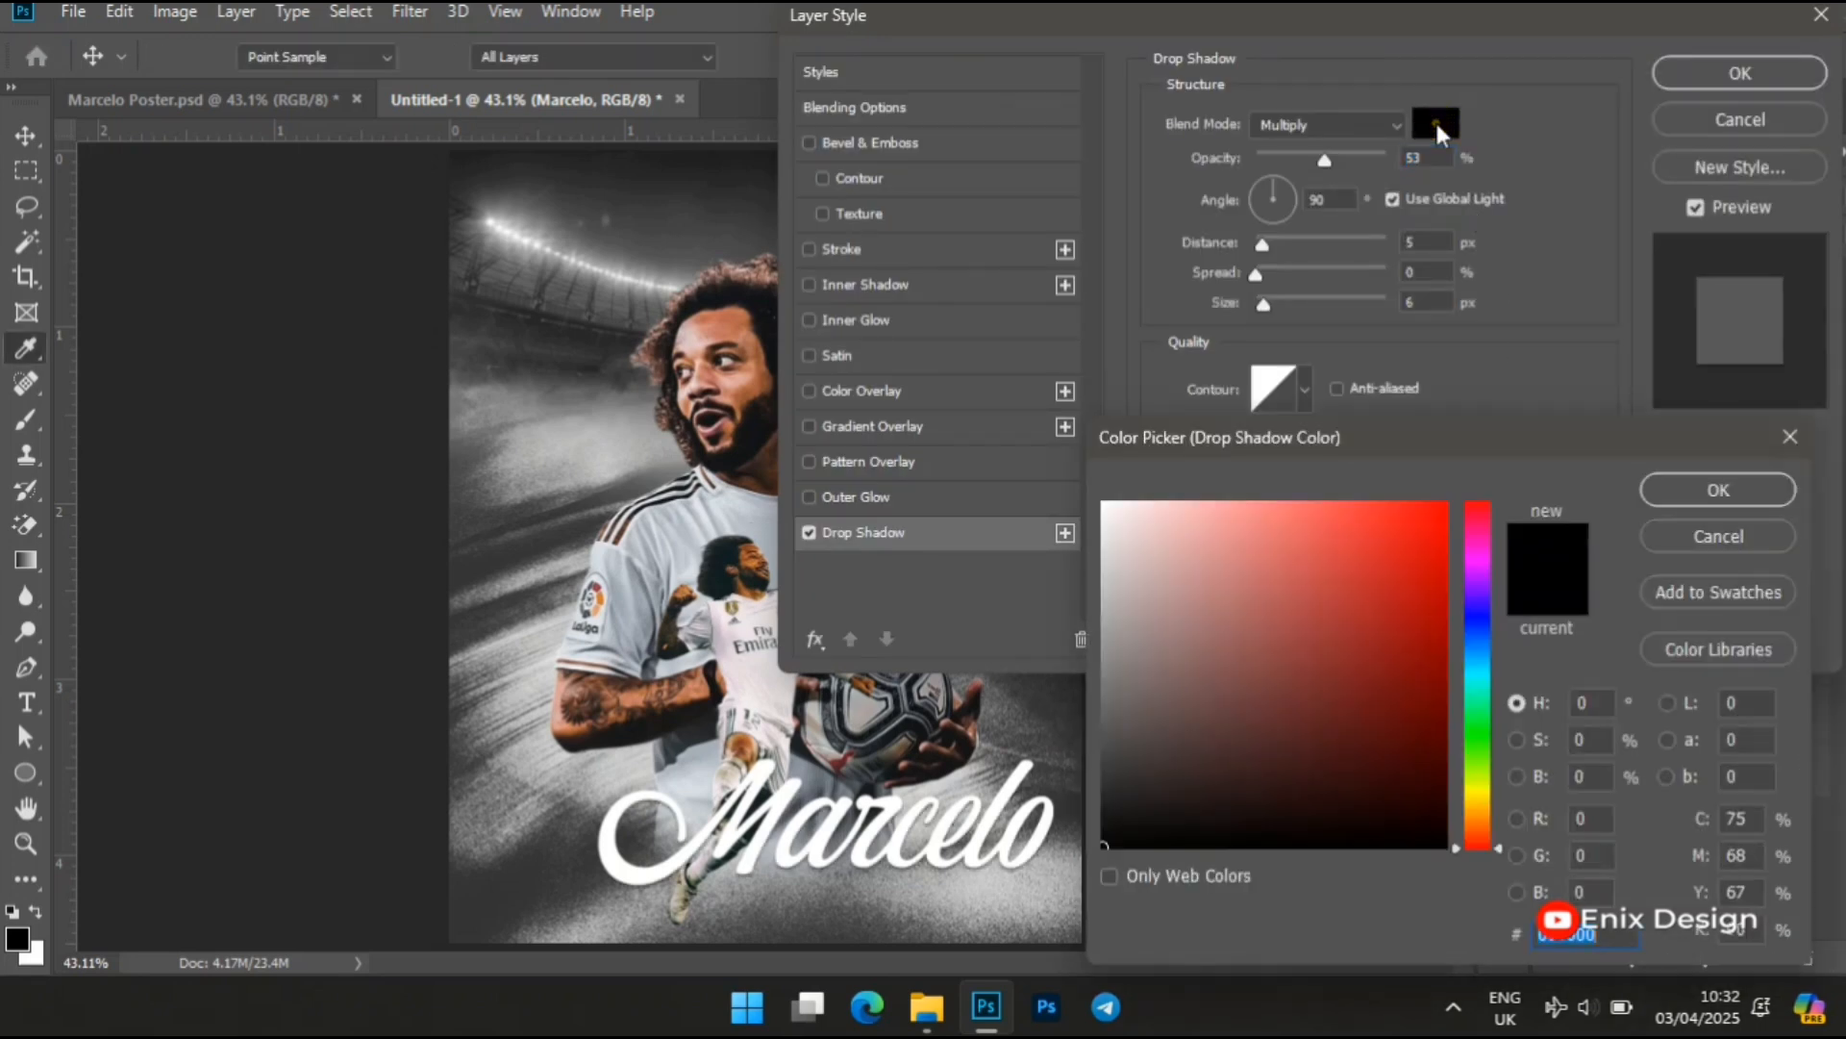
key("Return")
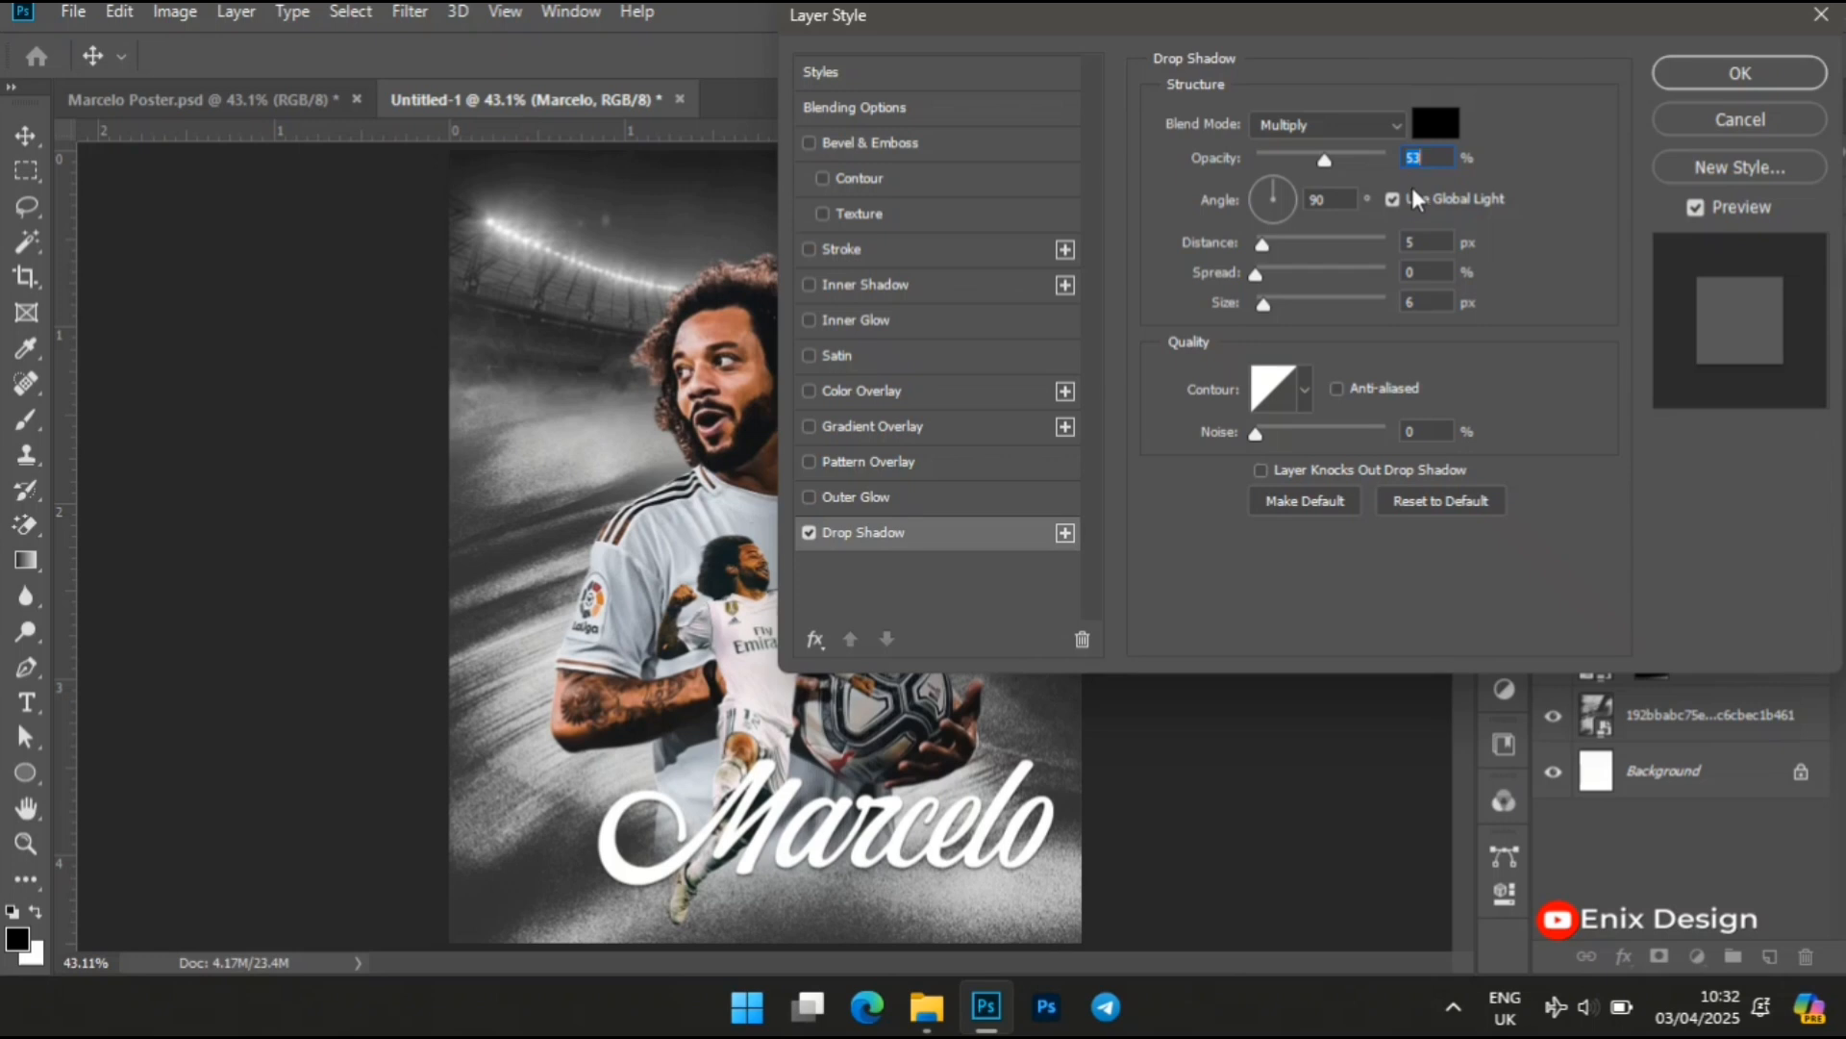
type("50")
Set the drop shadow's distance to 9 px, spread to 11% and size to 1 px, and apply the layer style
left_click(1440, 242)
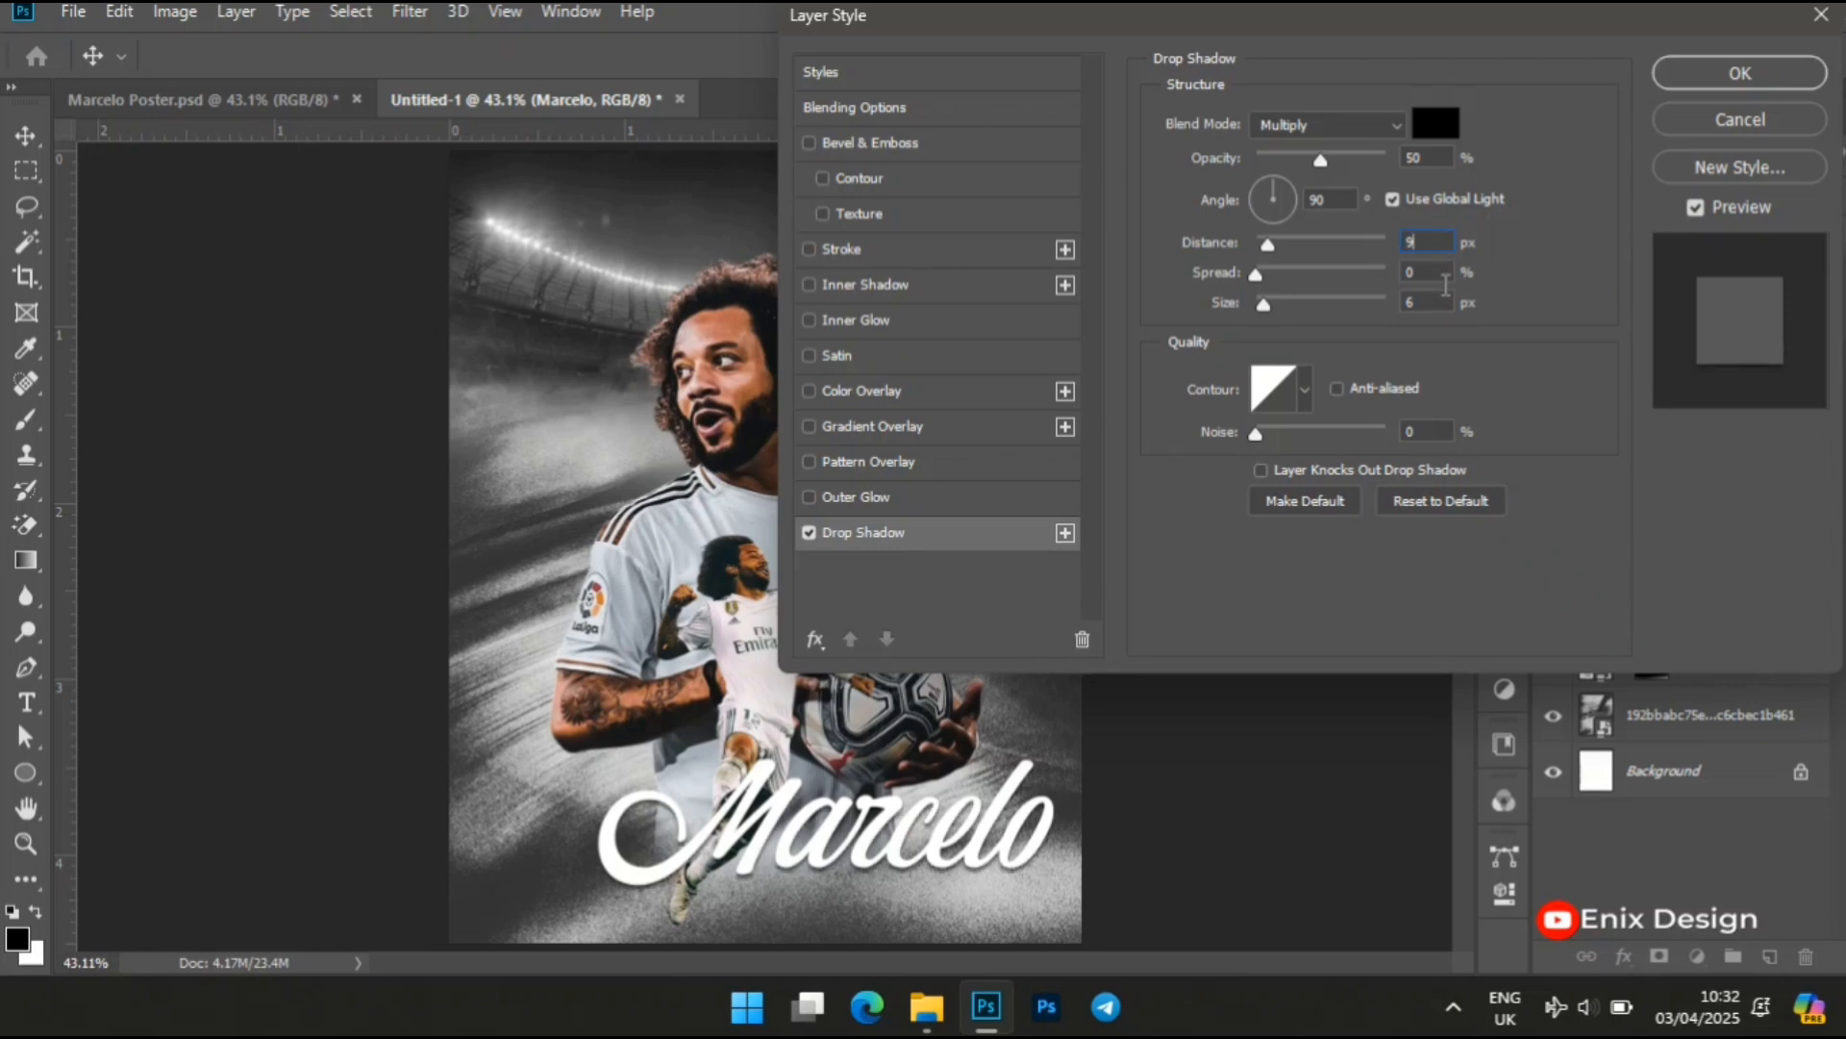
left_click(1446, 271)
type("11")
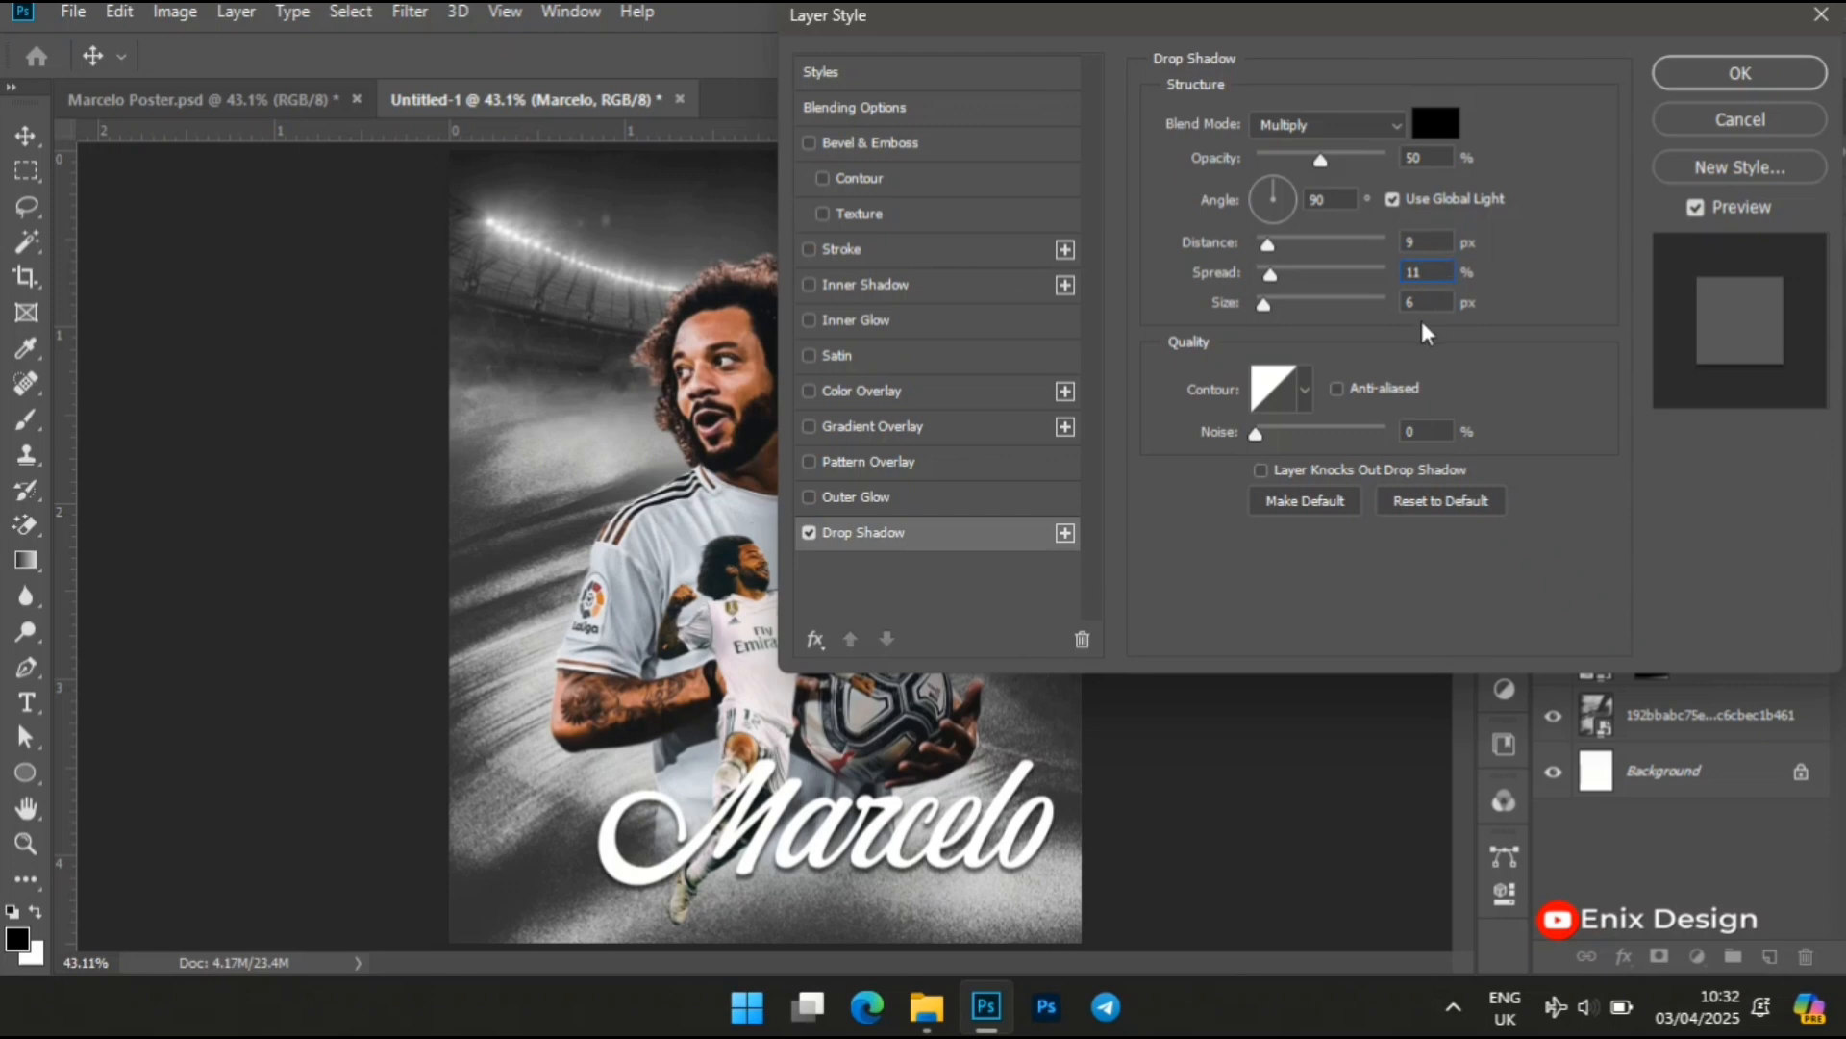
left_click(1425, 303)
type("1")
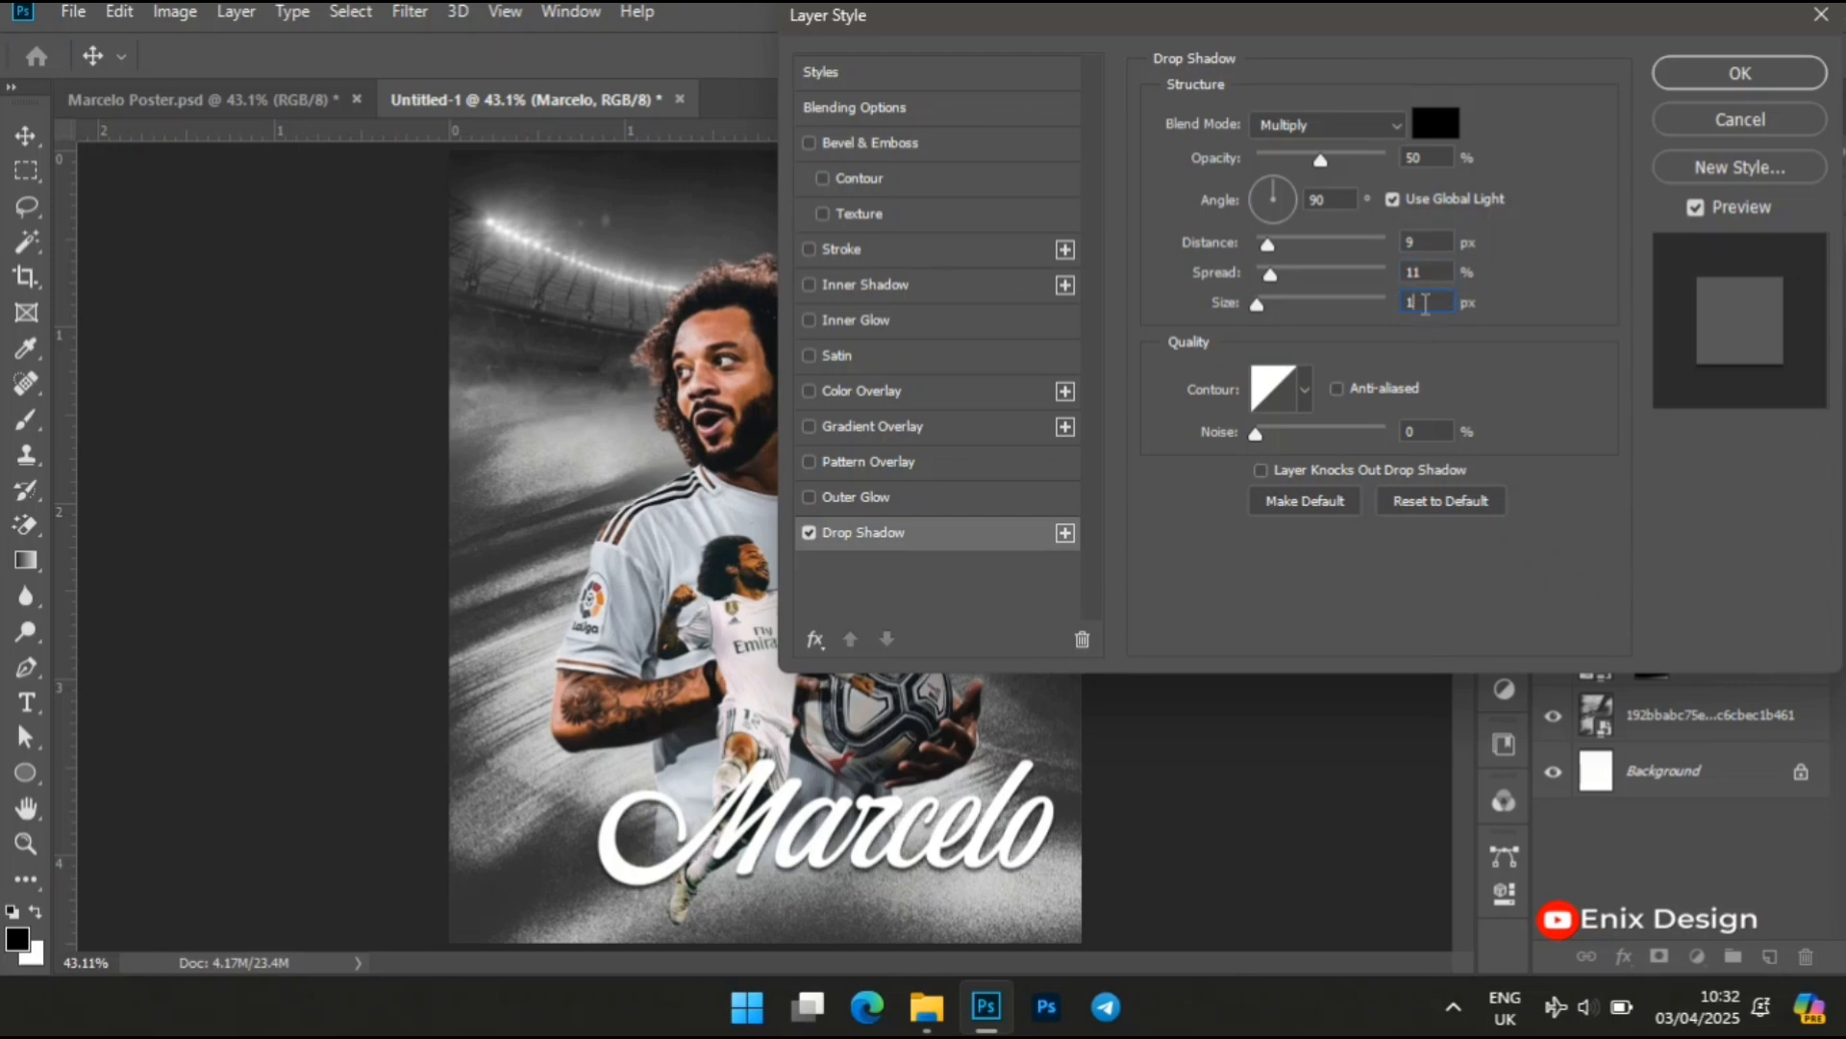
left_click(1702, 75)
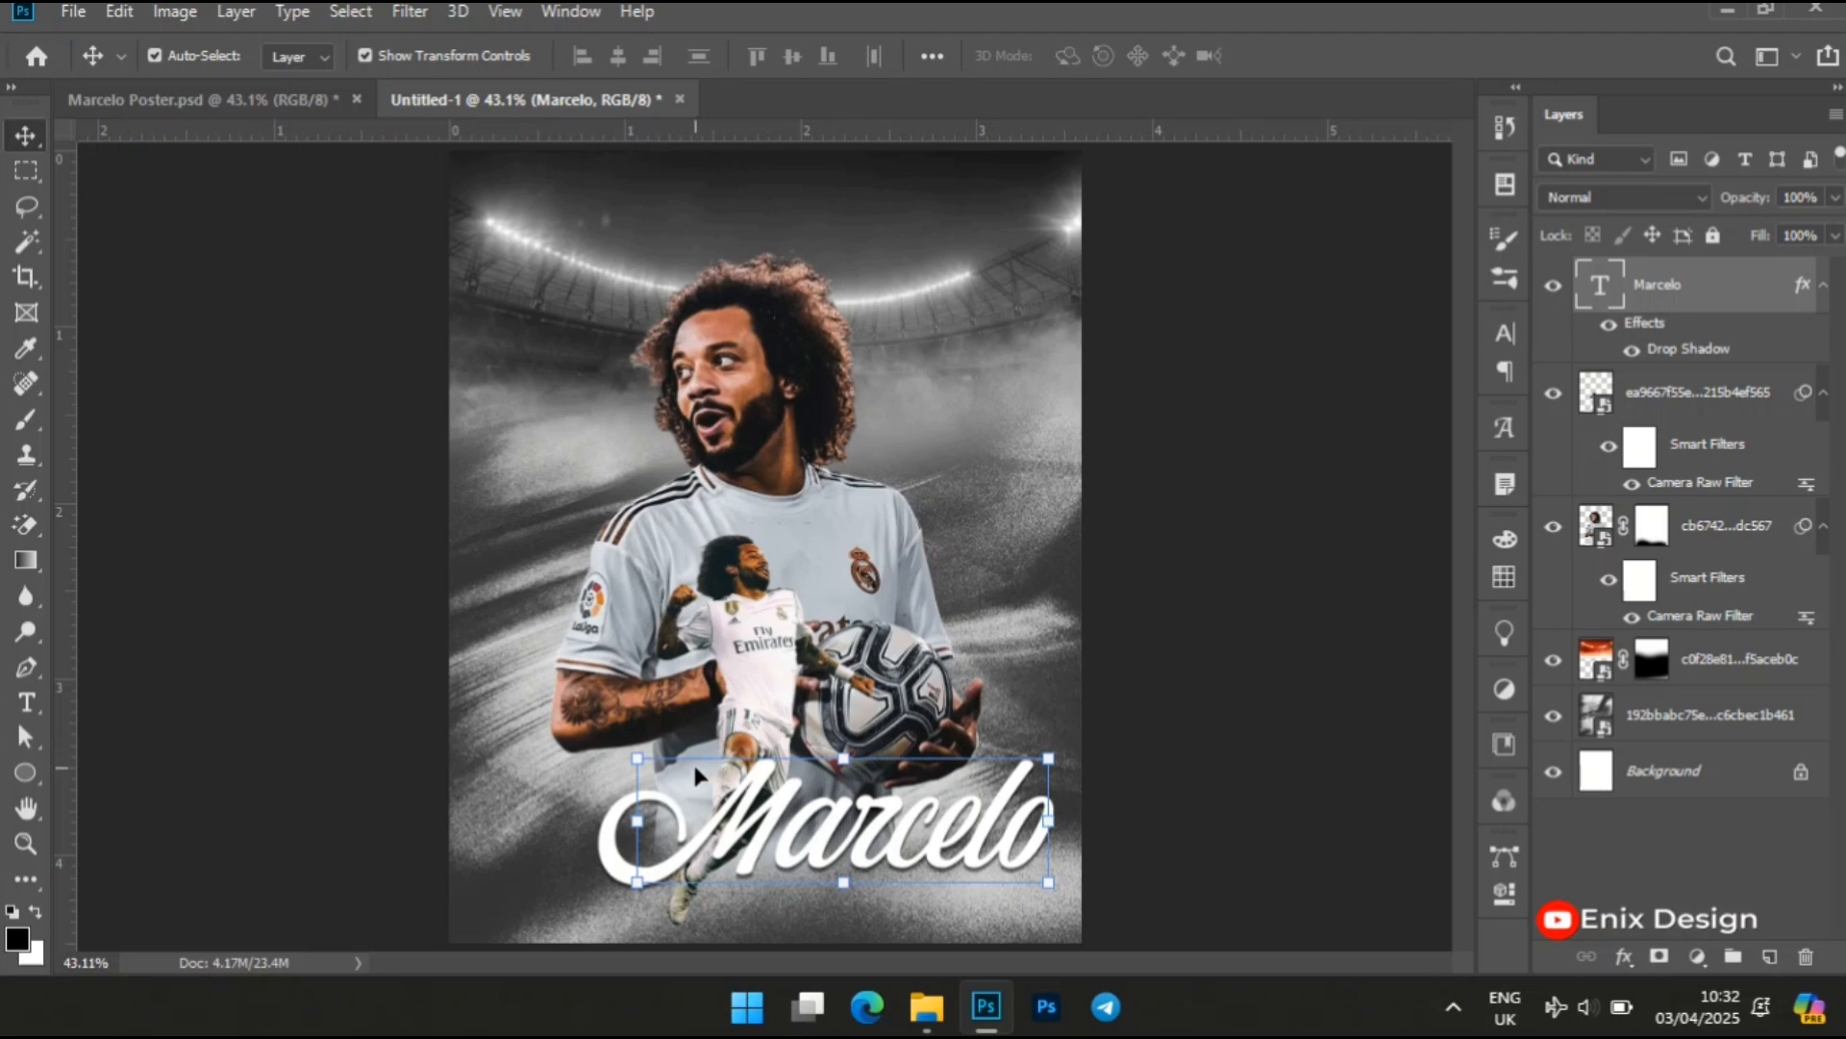
Scale the "Marcelo" text down towards the poster's lower-right corner, starting it beside the leaping player's legs
left_click(637, 759)
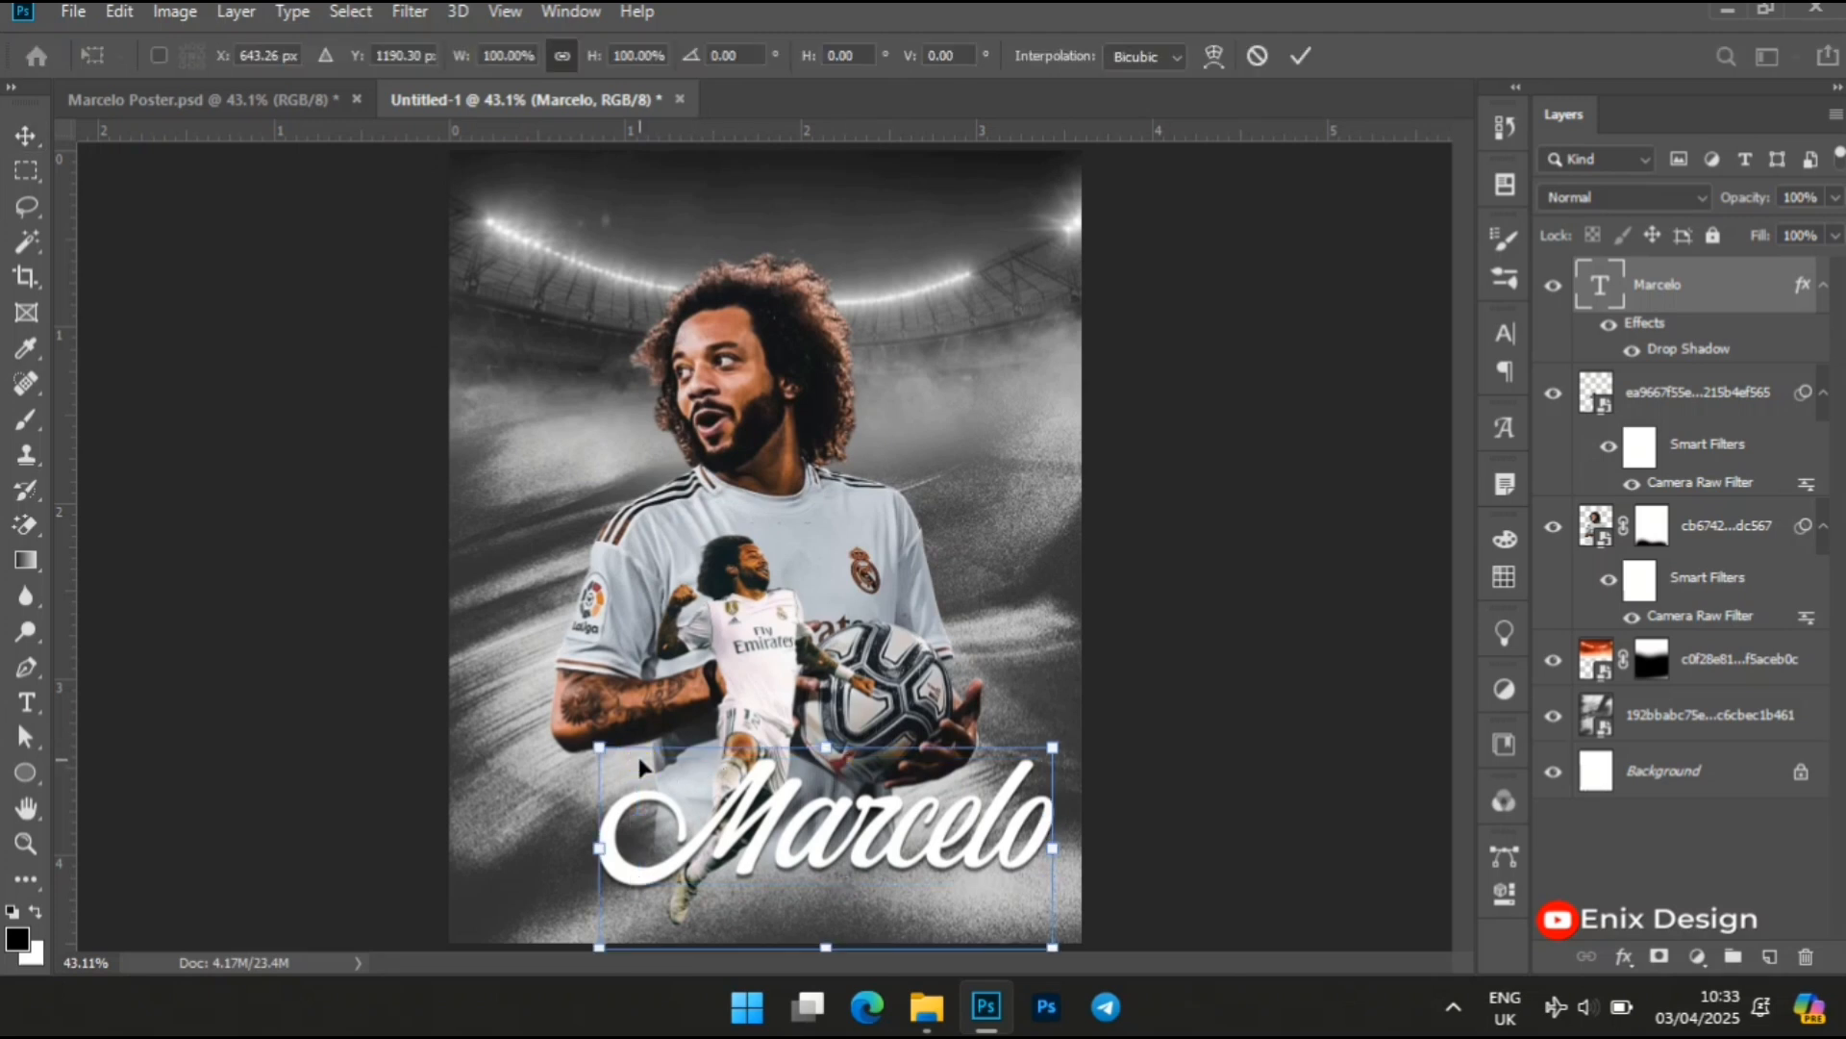
left_click_drag(602, 746, 716, 787)
key("Return")
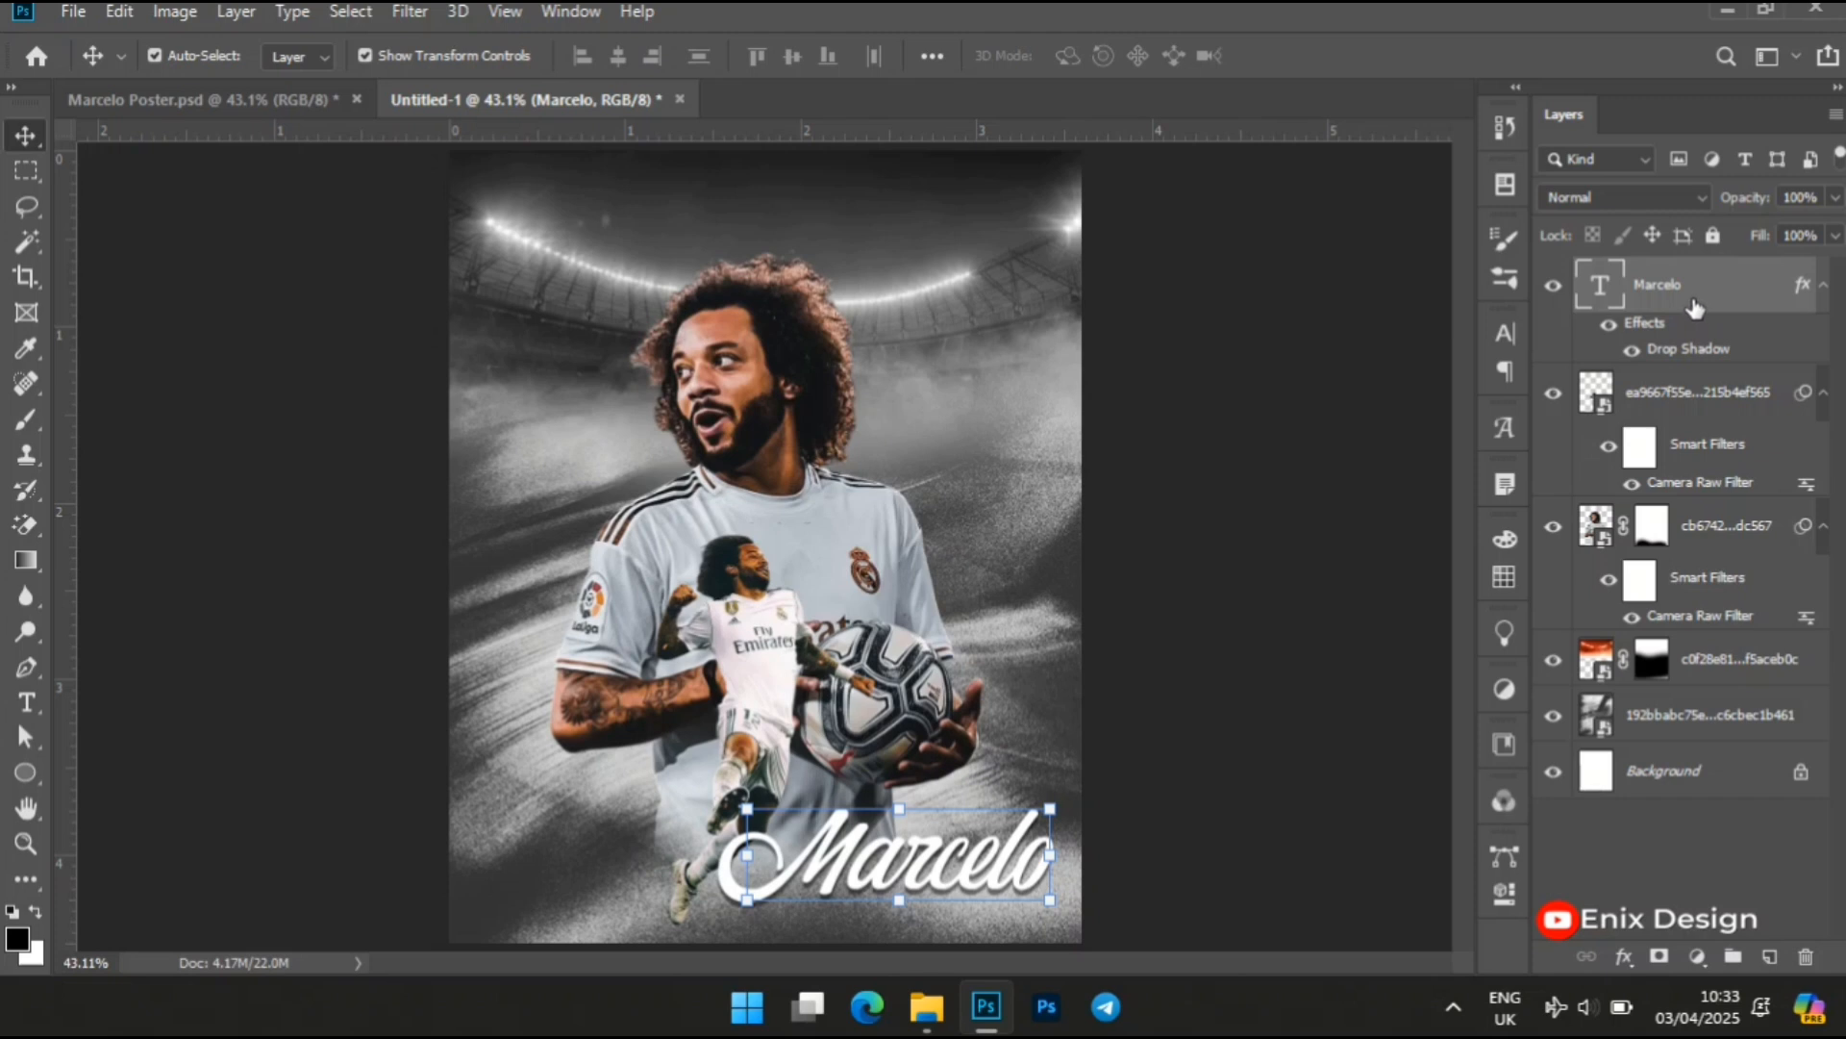
Move the "Marcelo" text layer below the leaping player's layer and deselect it
left_click_drag(1695, 308, 1705, 520)
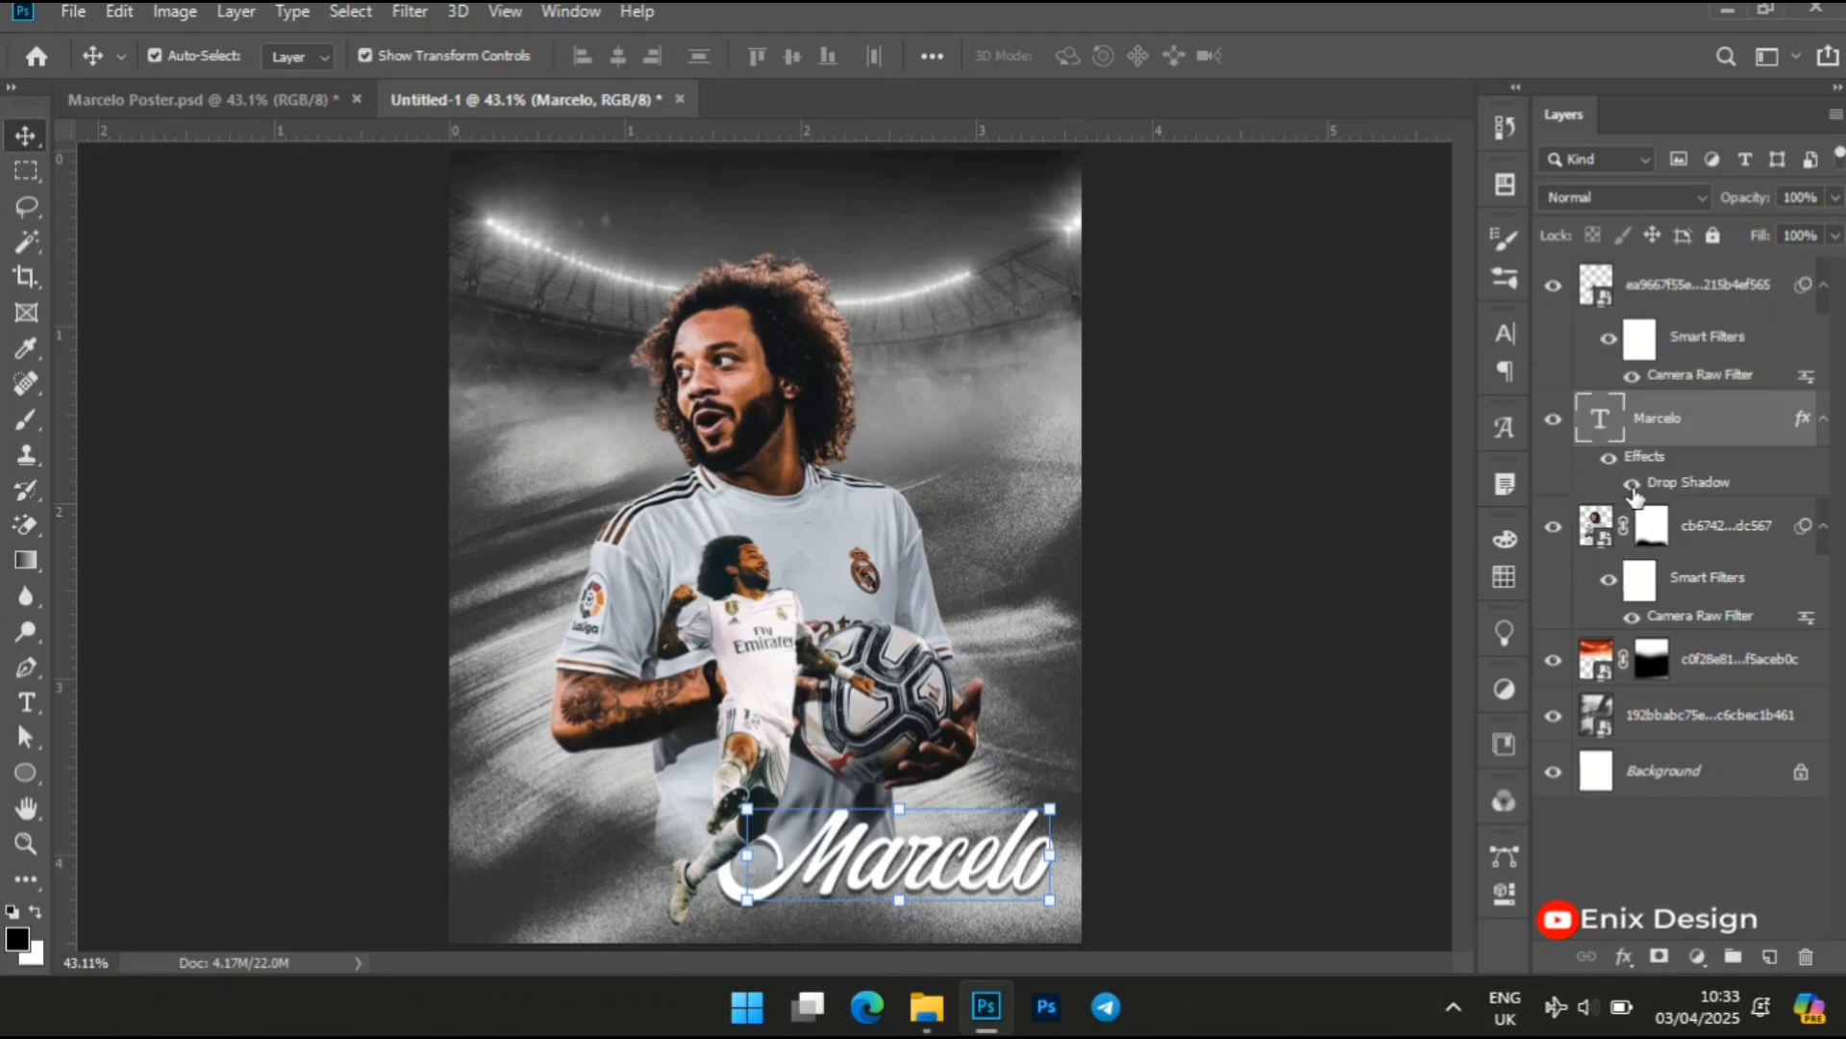
left_click(1272, 555)
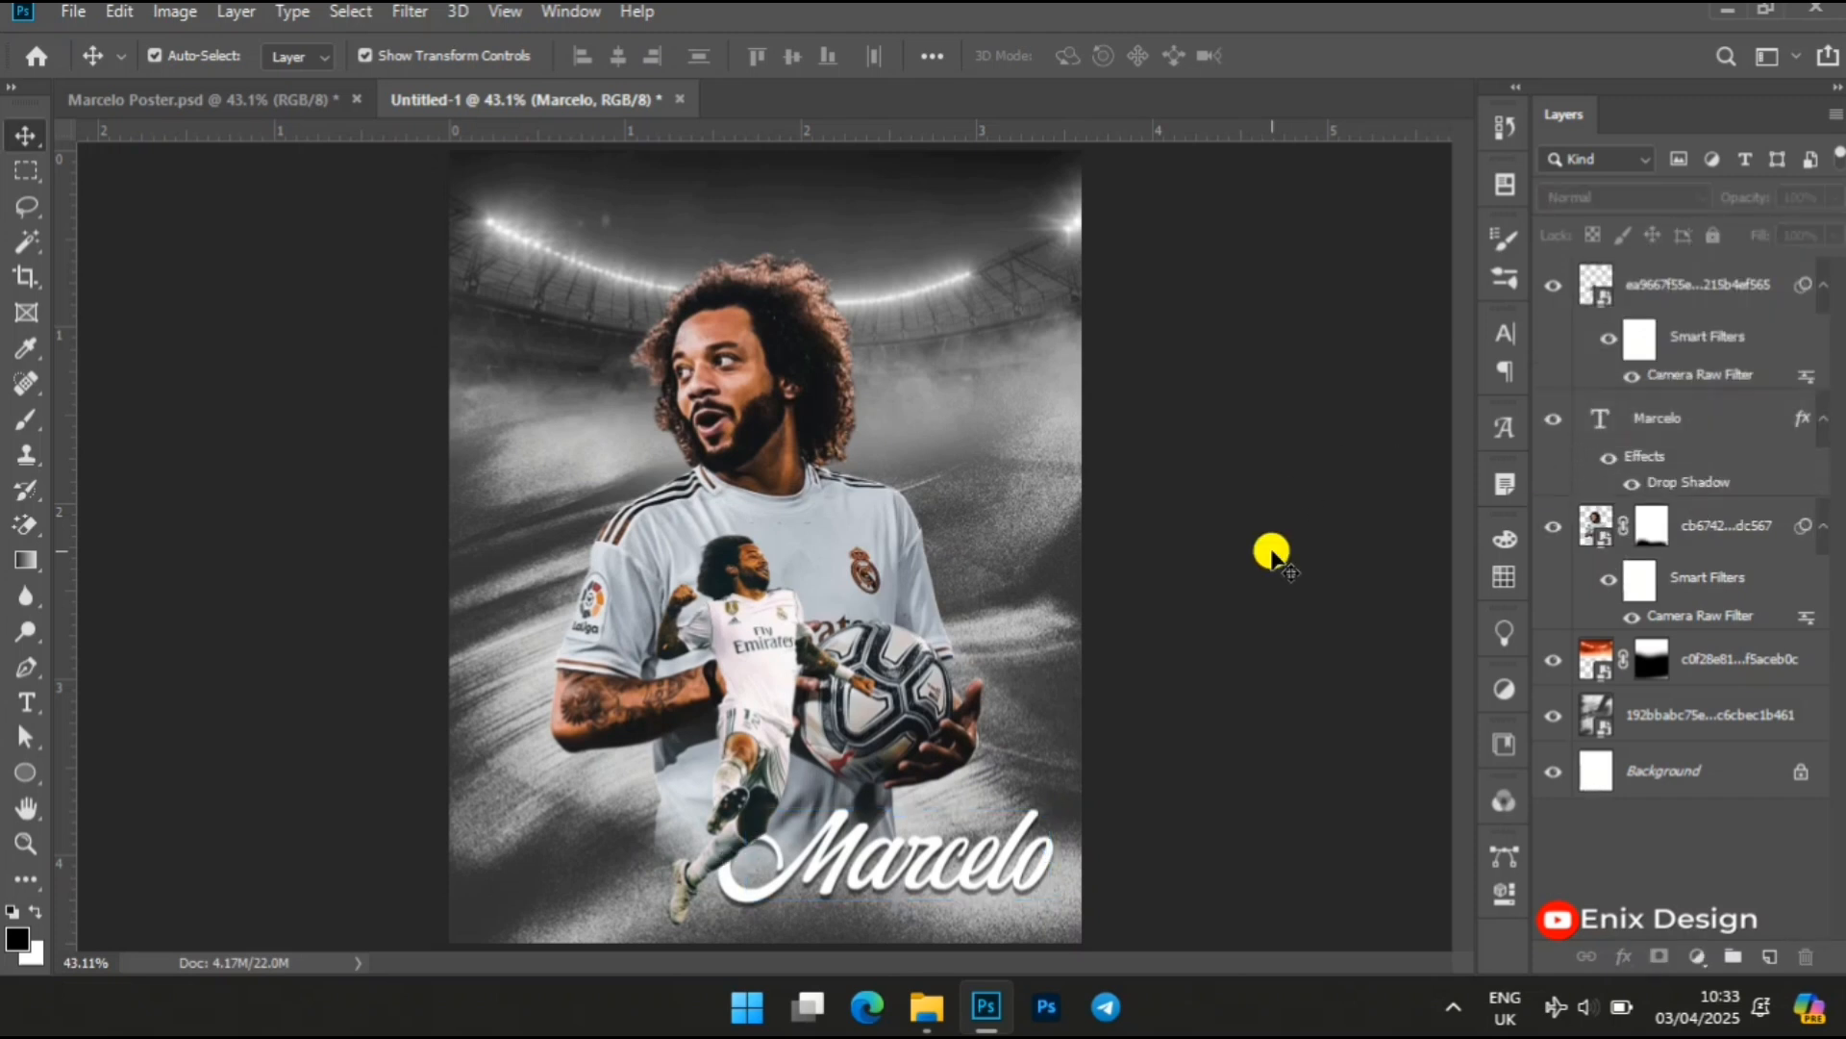
left_click(955, 840)
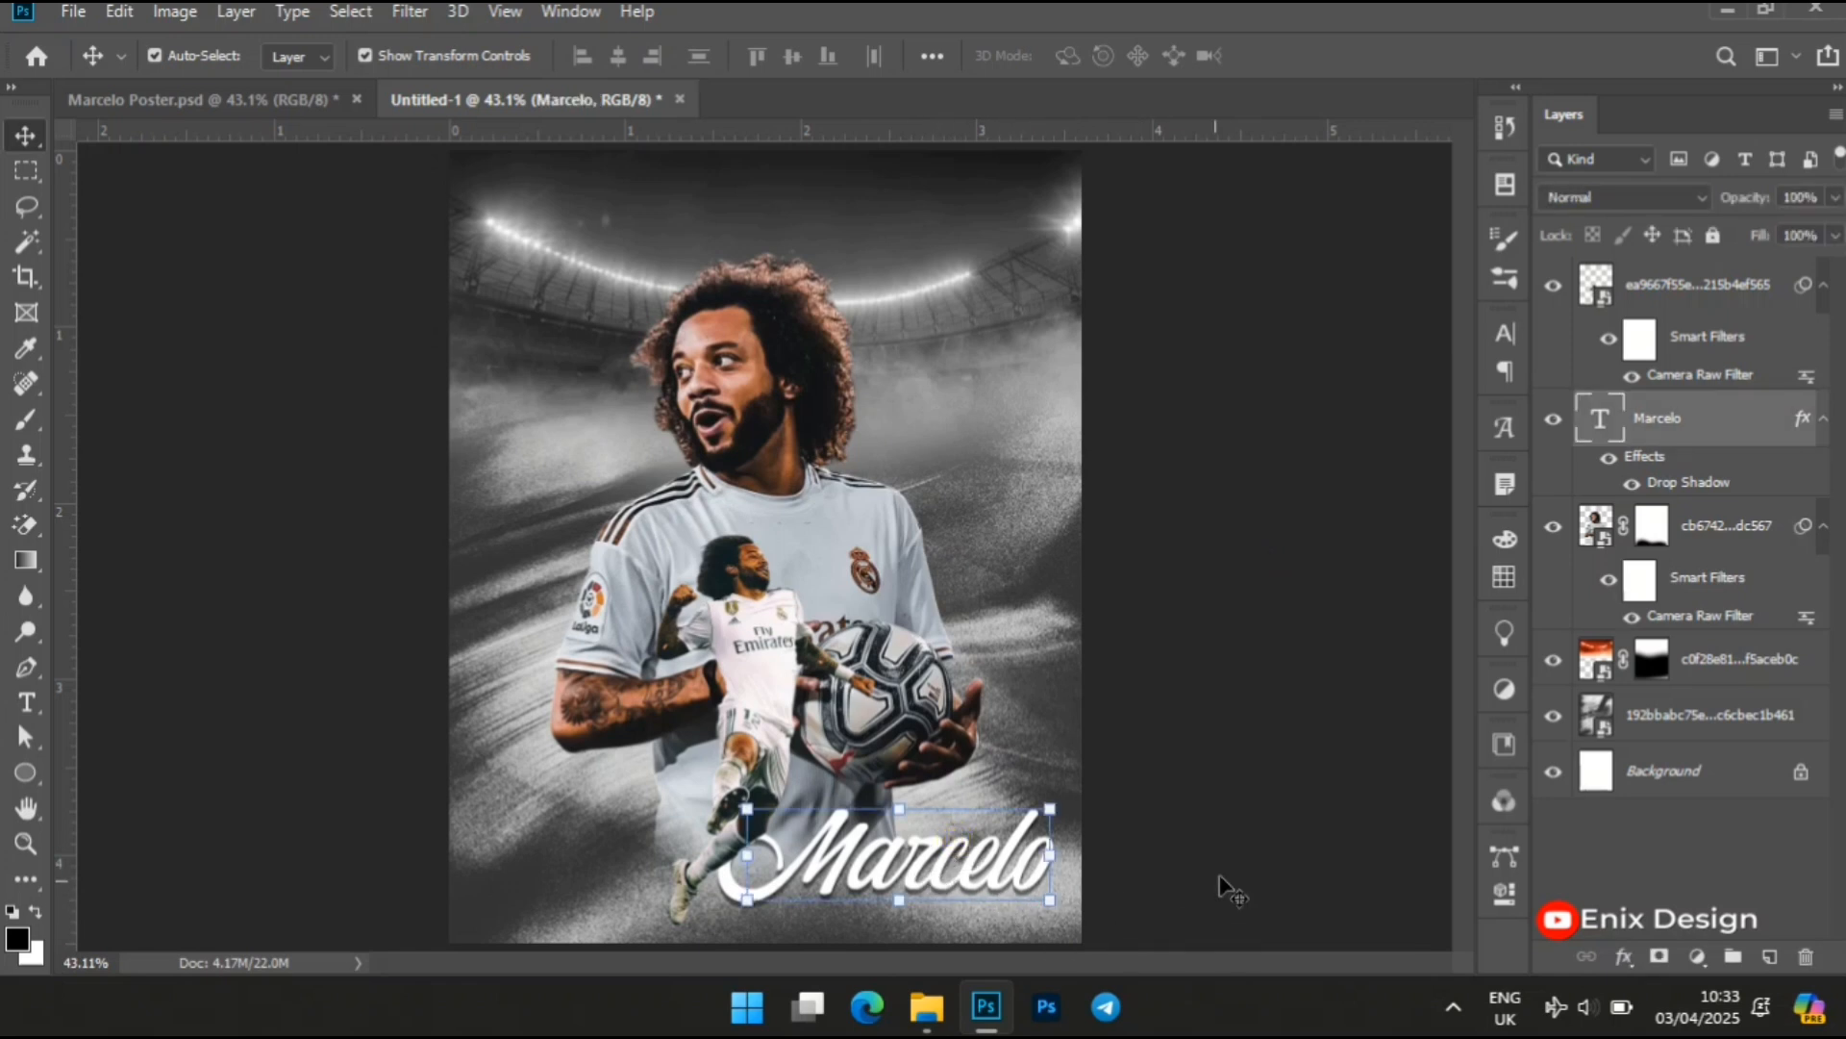
left_click(1273, 848)
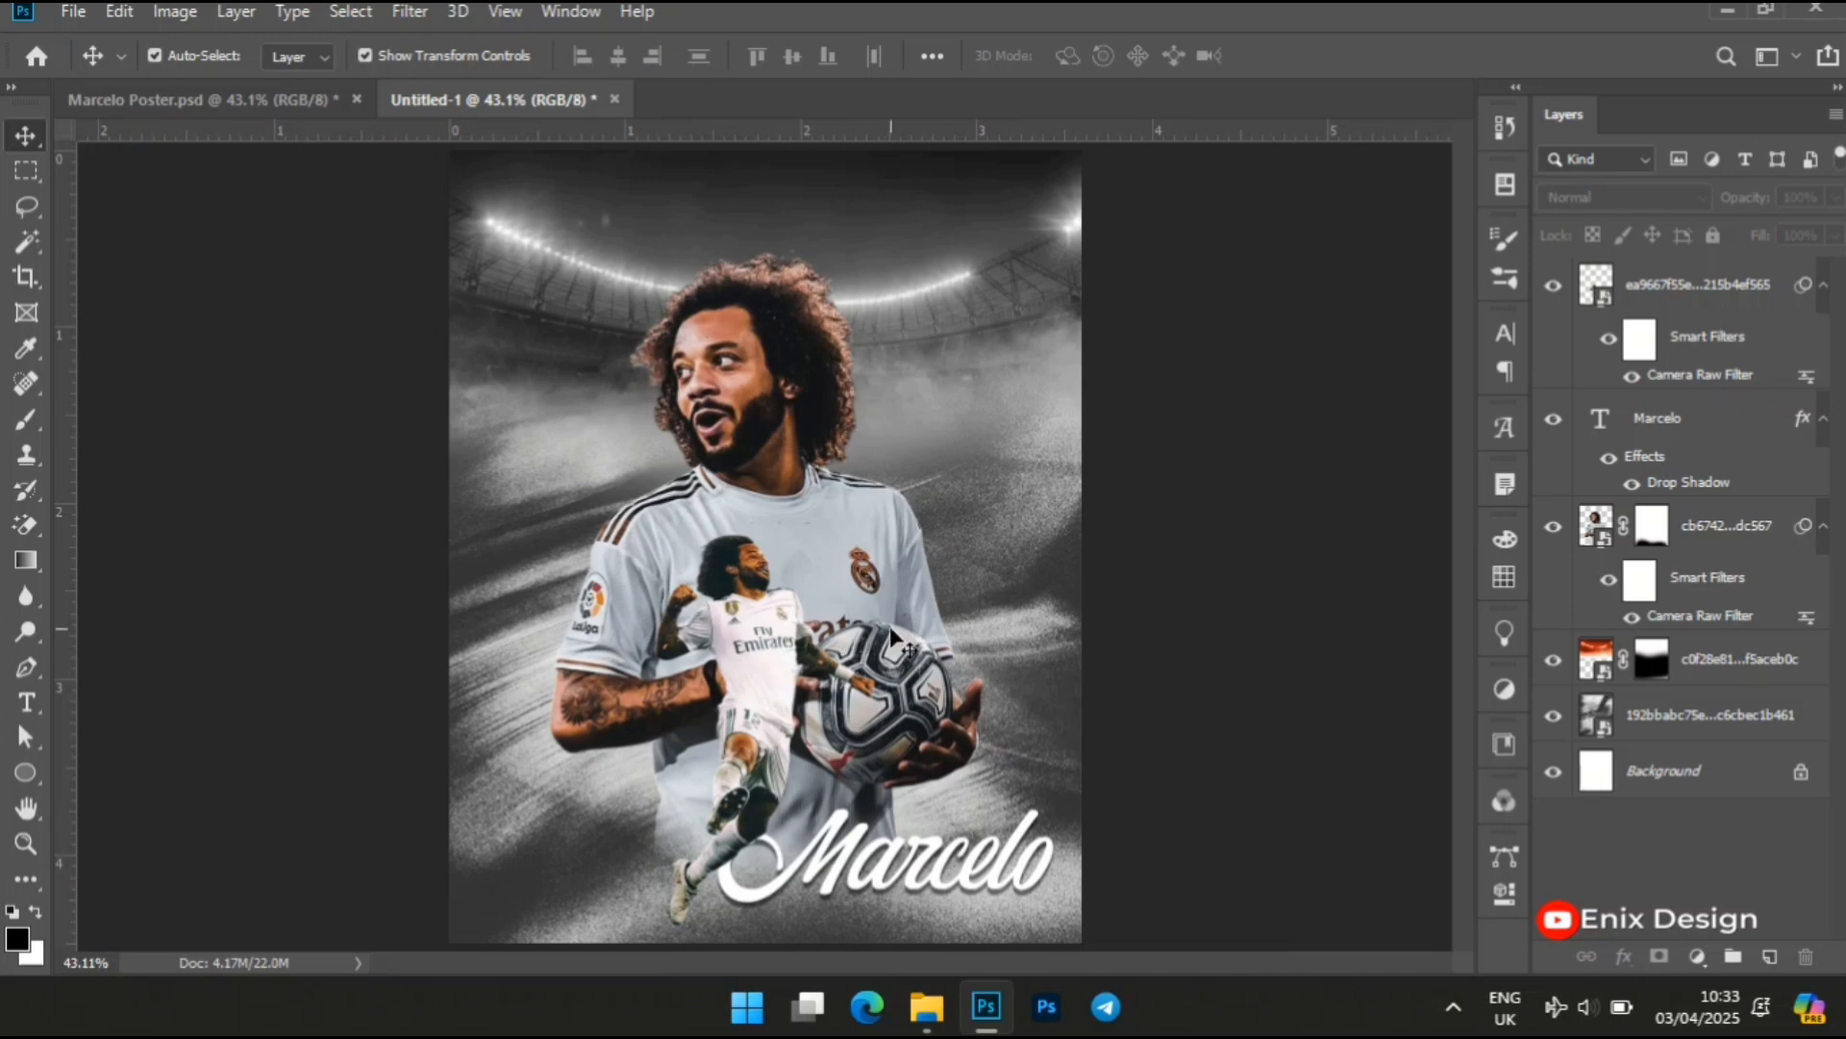
key("z")
left_click_drag(942, 664, 926, 646)
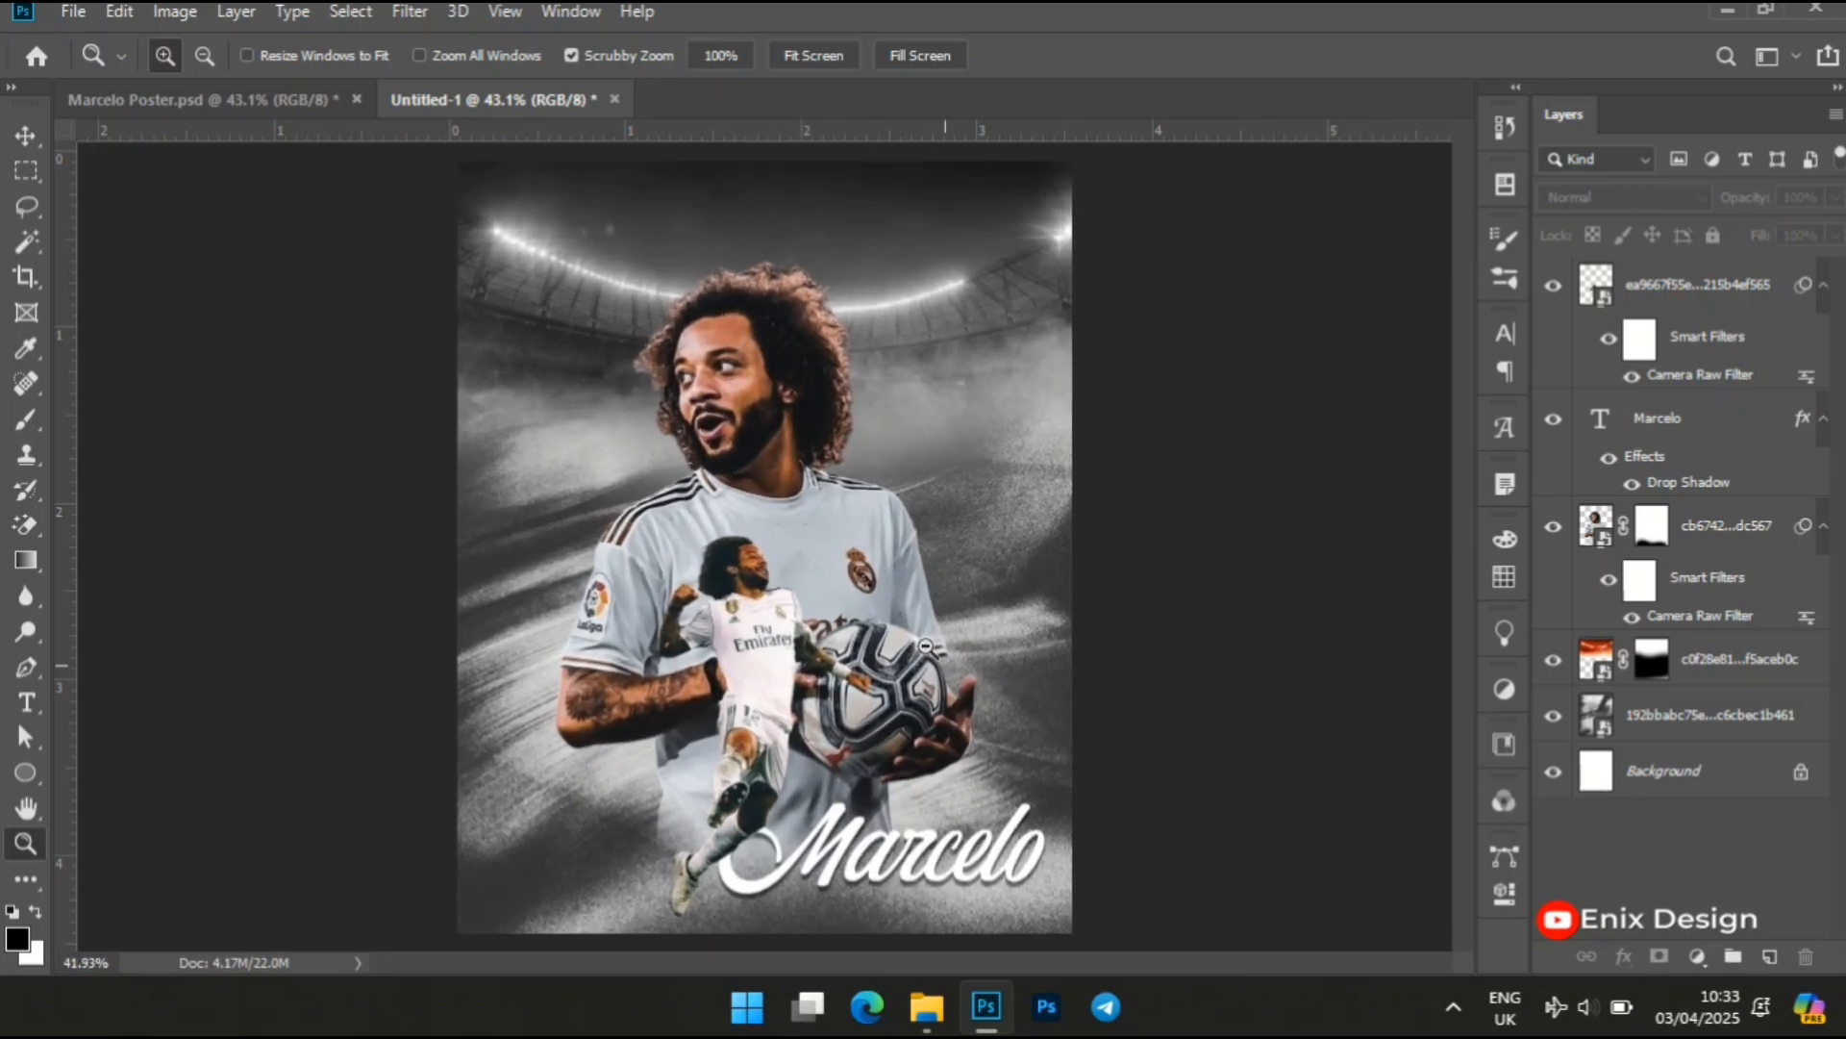